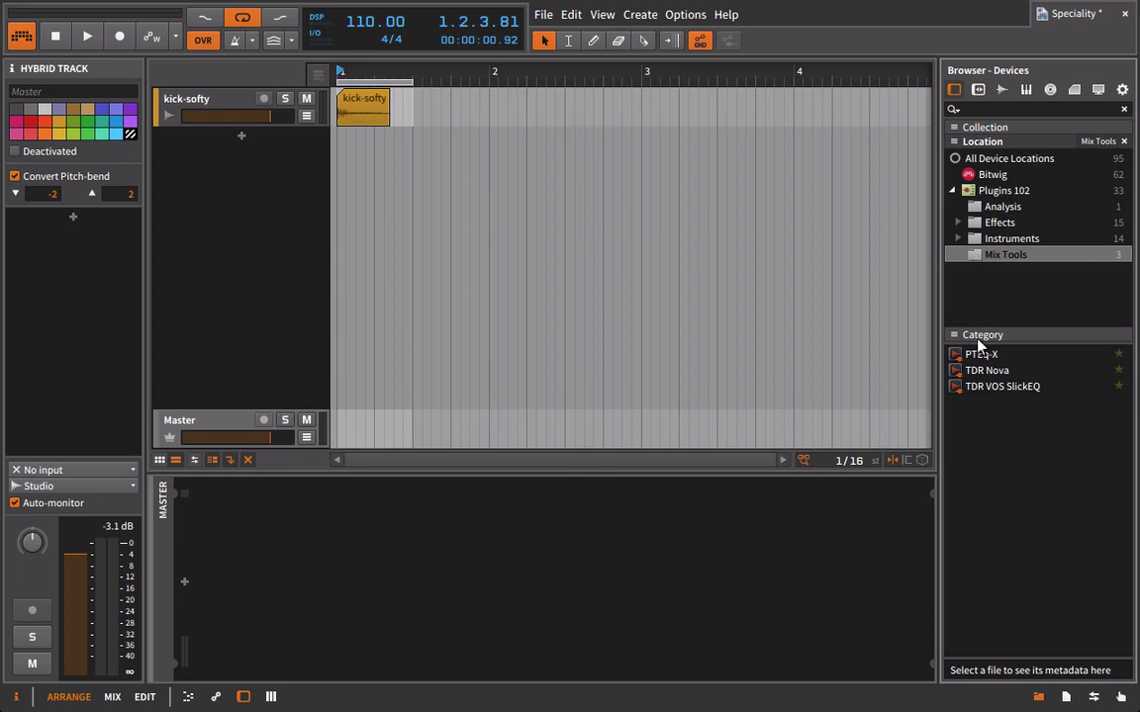
Add PTEq-X to the kick-softy track and hide the device browser.
left_click_drag(982, 354, 242, 114)
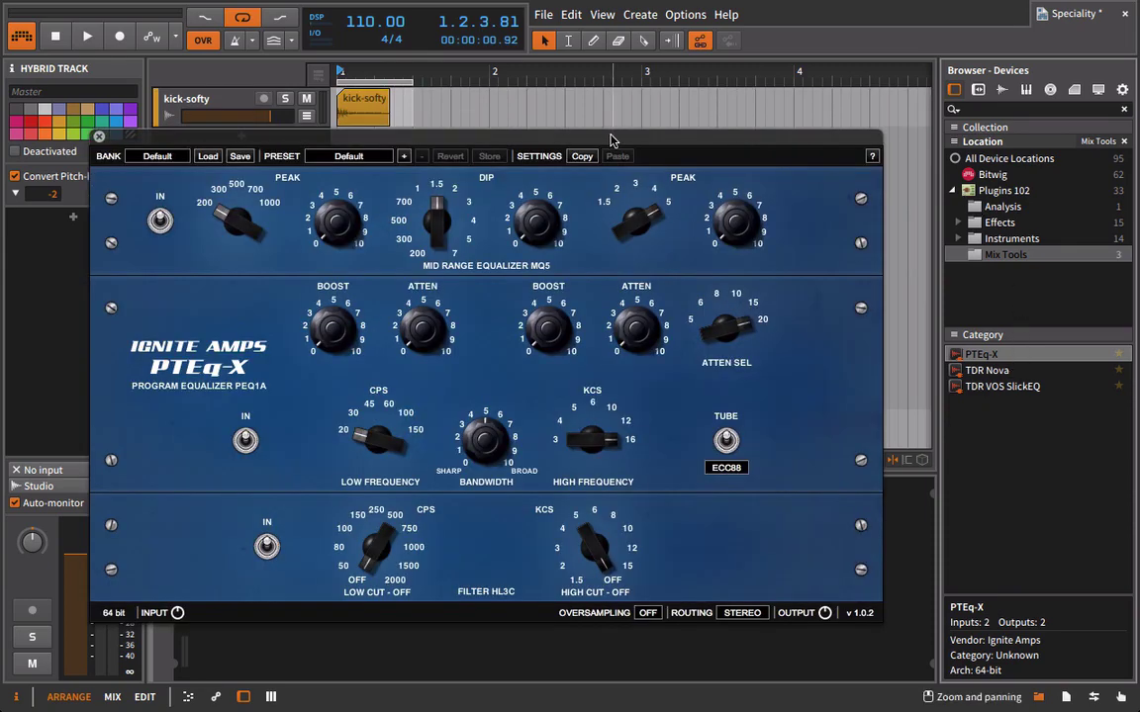
left_click_drag(611, 140, 668, 118)
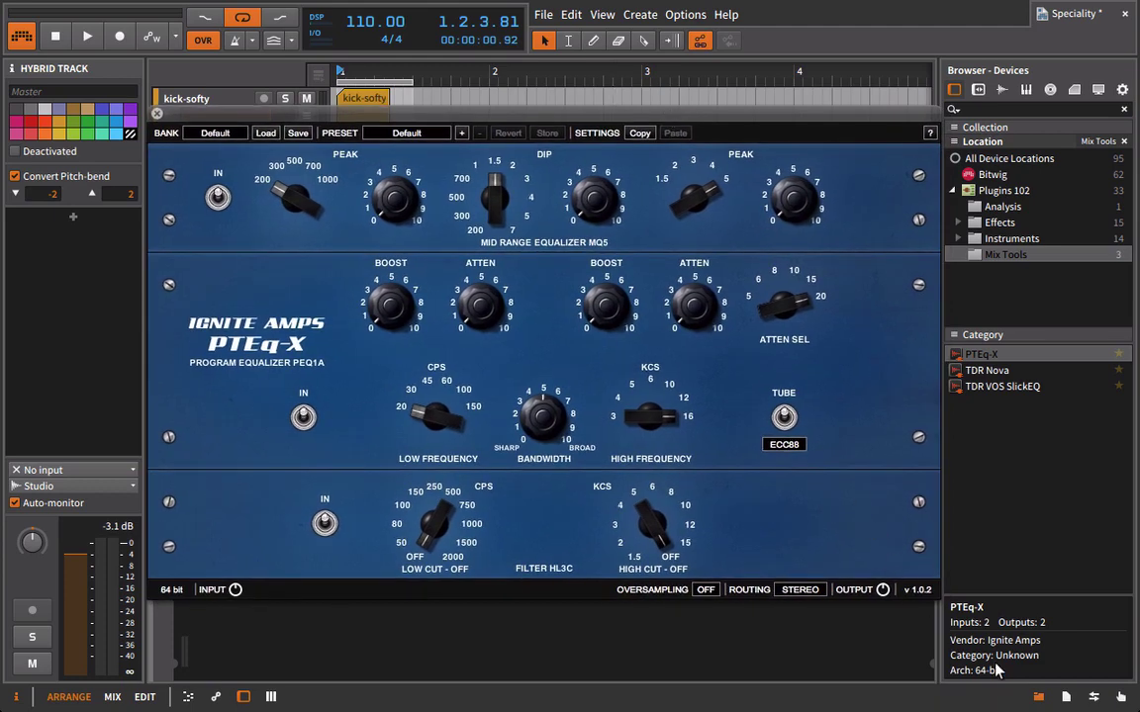
left_click(930, 628)
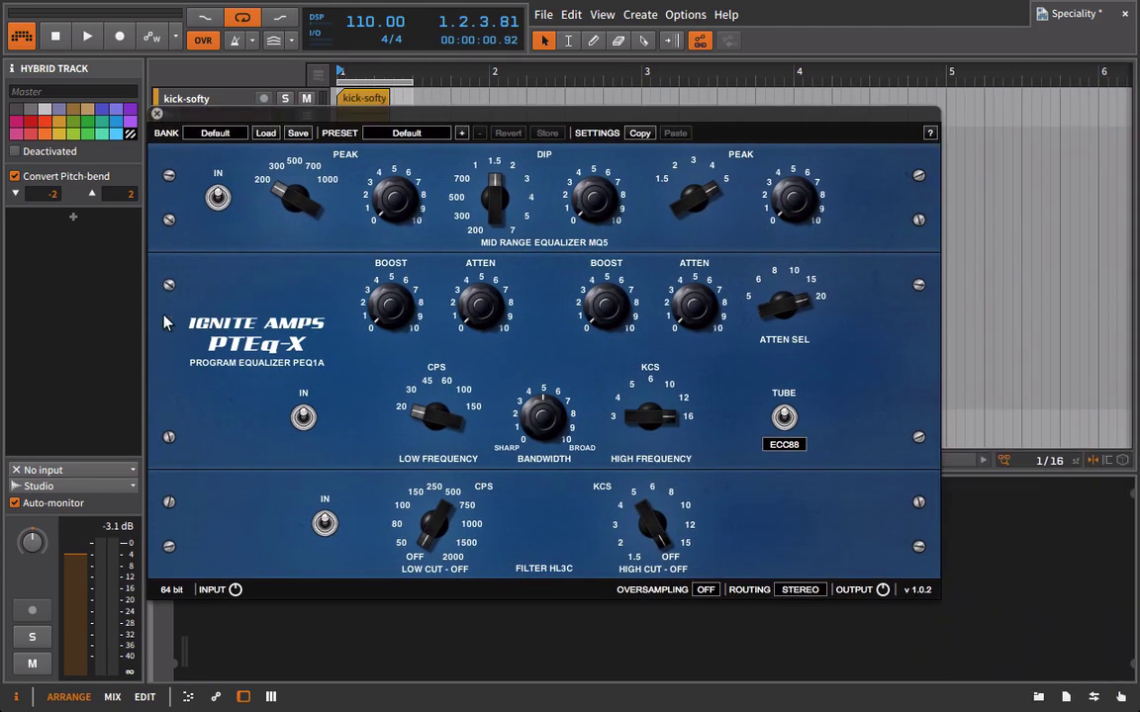
Enable PTEq-X's mid-range section, leave routing on stereo, and close the window.
left_click(218, 197)
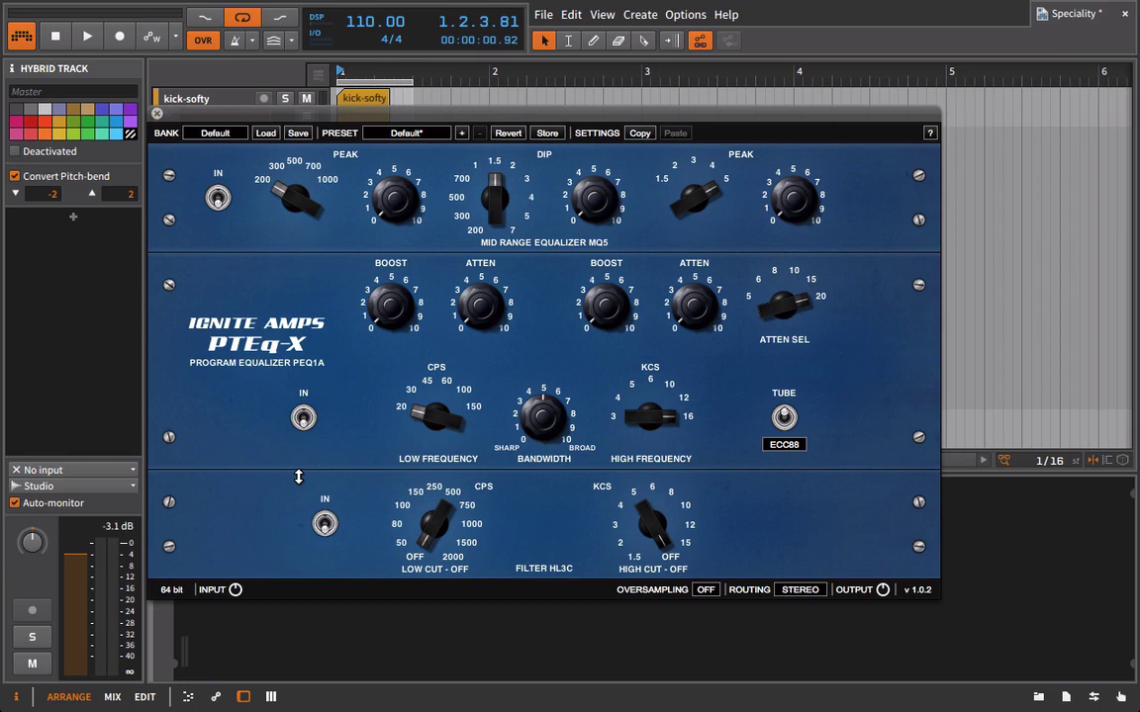
left_click(800, 590)
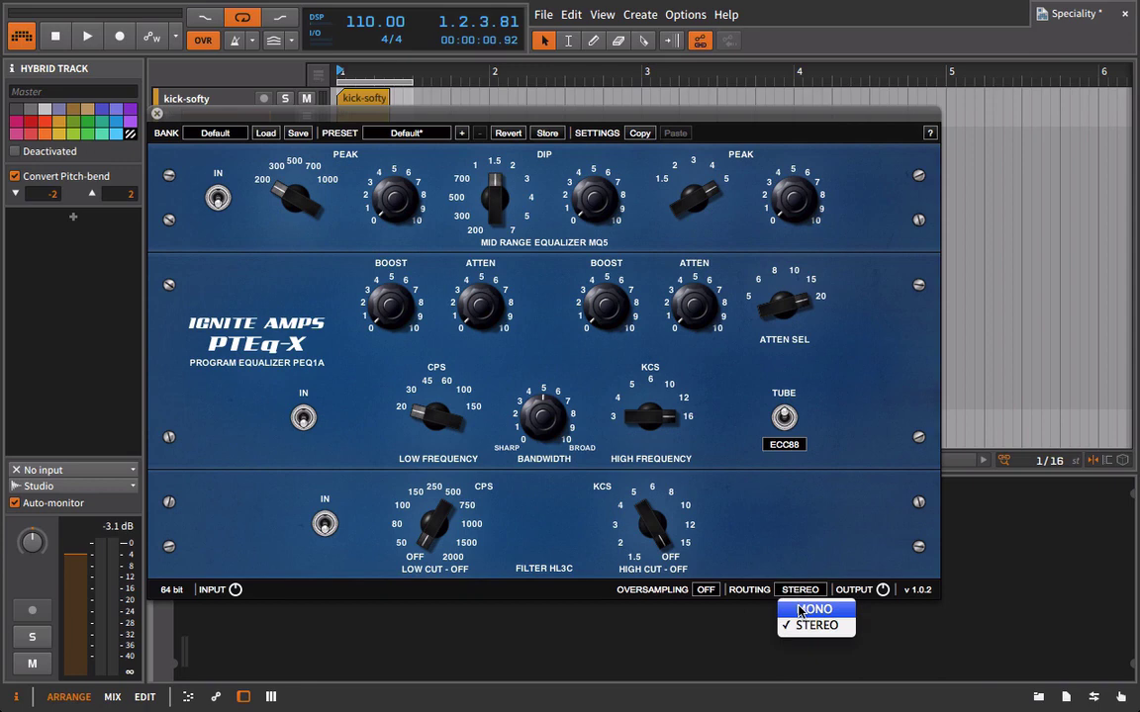
left_click(337, 95)
left_click(336, 96)
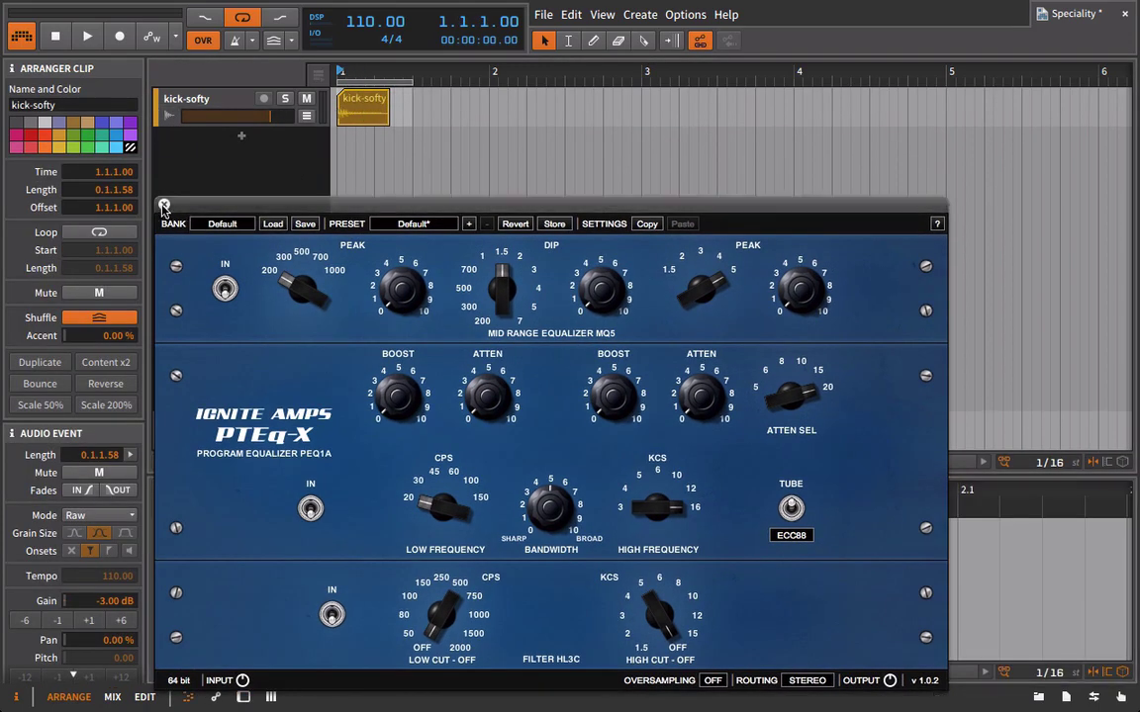
left_click(164, 205)
Reopen PTEq-X from kick-softy's device chain and set its routing to mono.
left_click(184, 99)
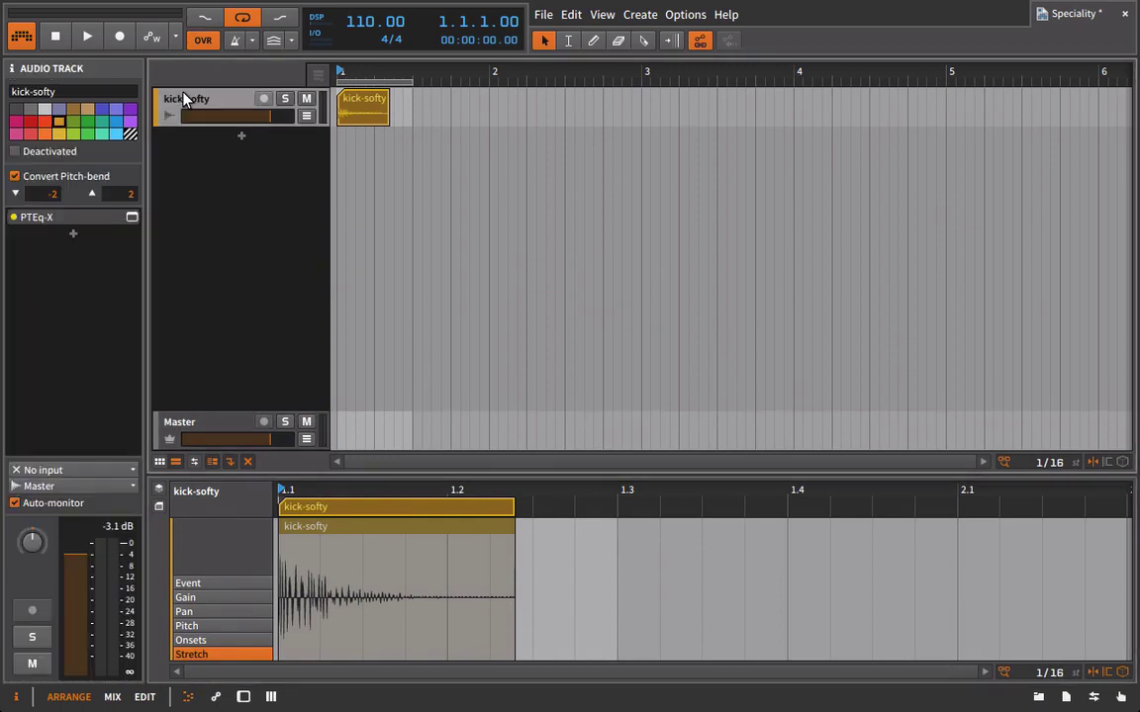
key("d")
left_click(203, 634)
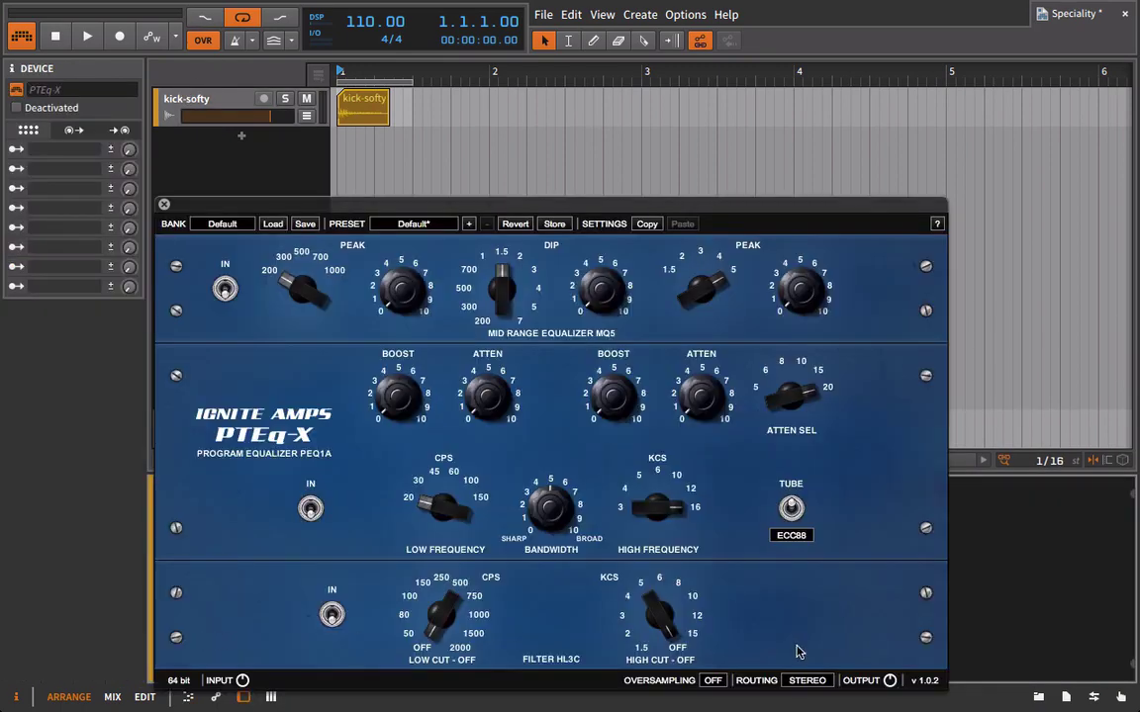
left_click(808, 681)
left_click(813, 642)
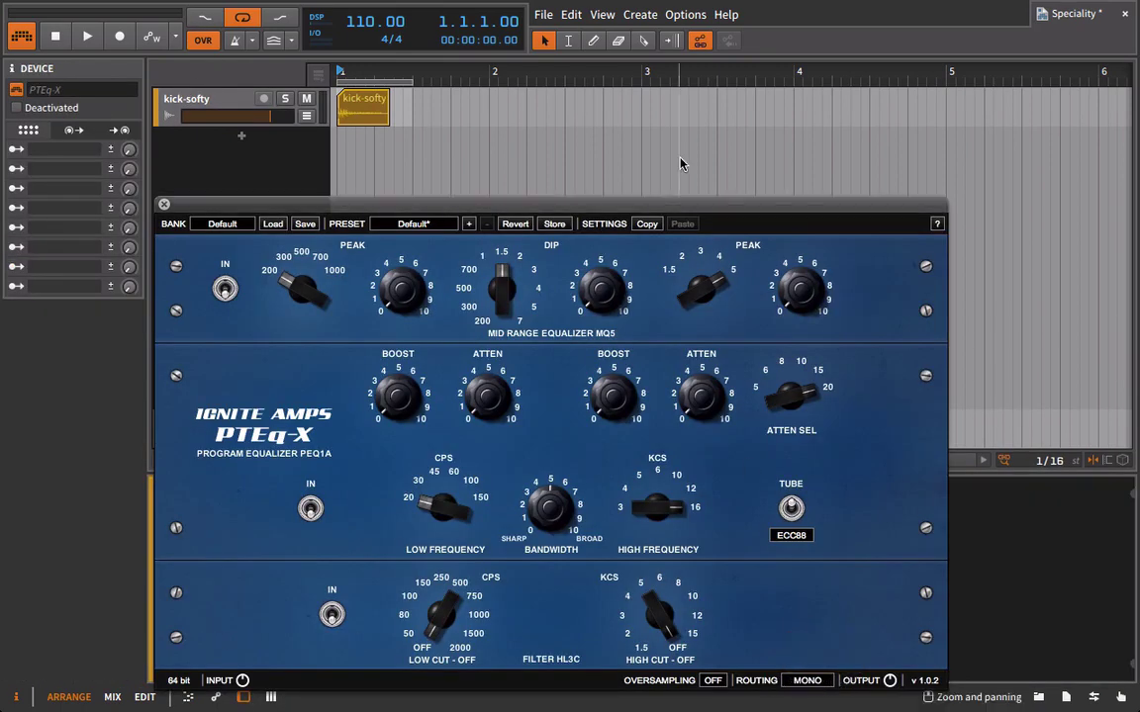
left_click_drag(503, 203, 641, 108)
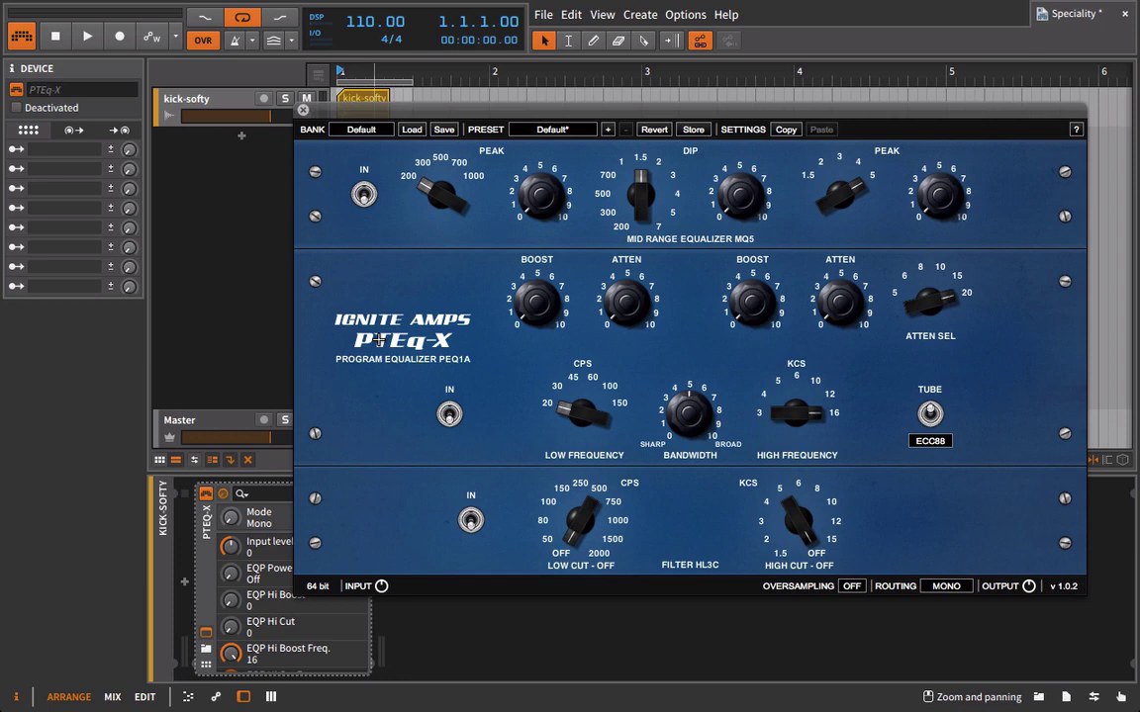
Keep oversampling off, turn on the ECC88 tube stage, lower input, and close PTEq-X.
left_click(853, 588)
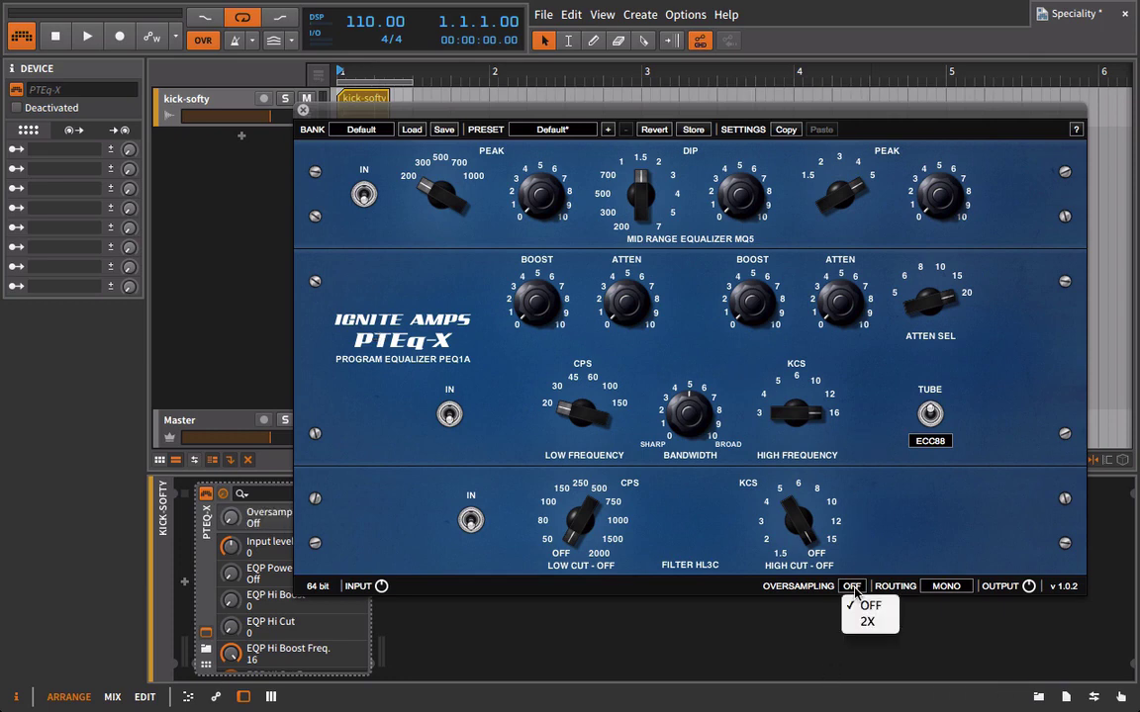
left_click(839, 578)
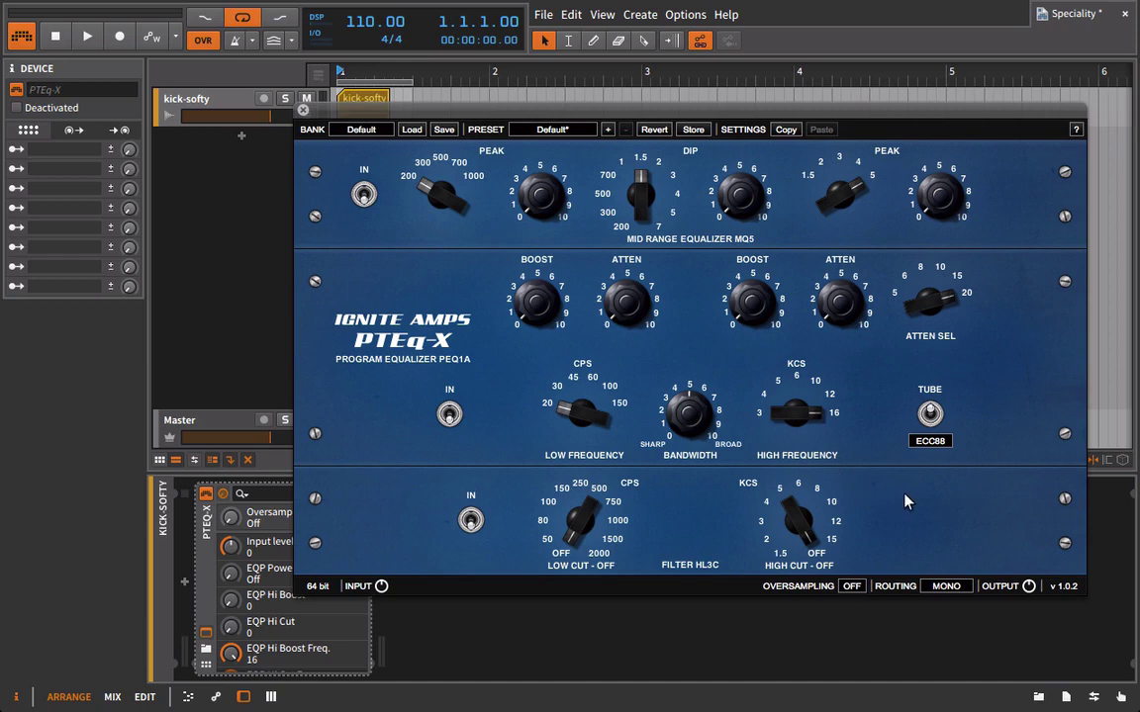
left_click(930, 414)
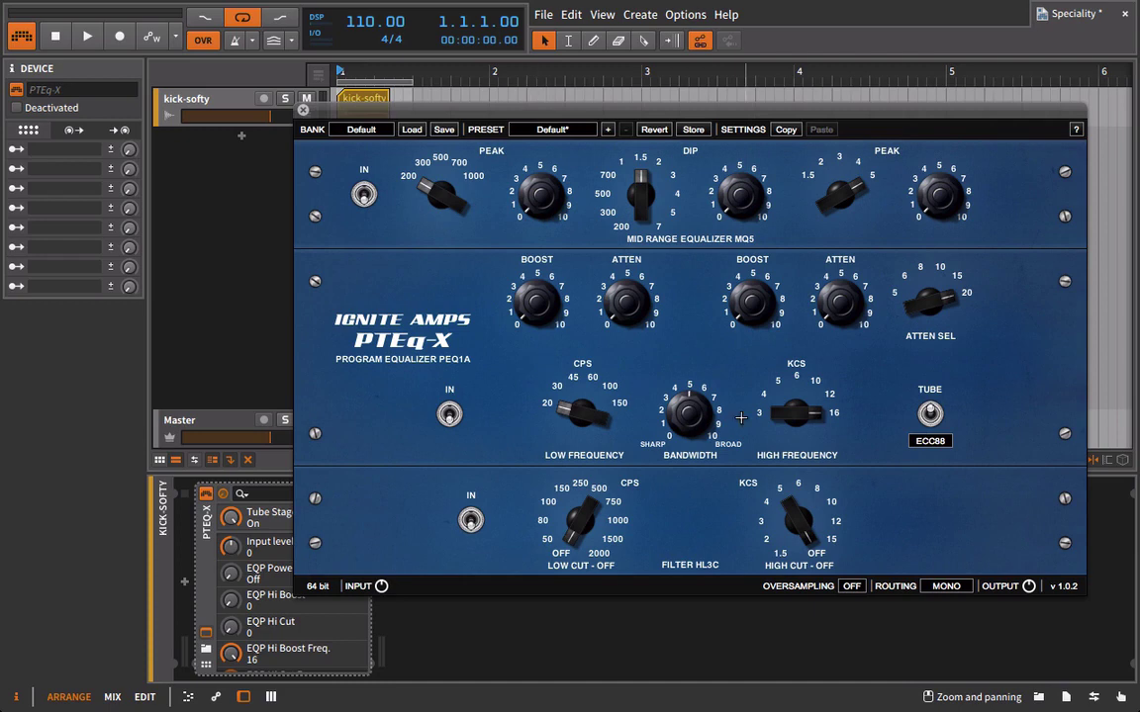
left_click(926, 442)
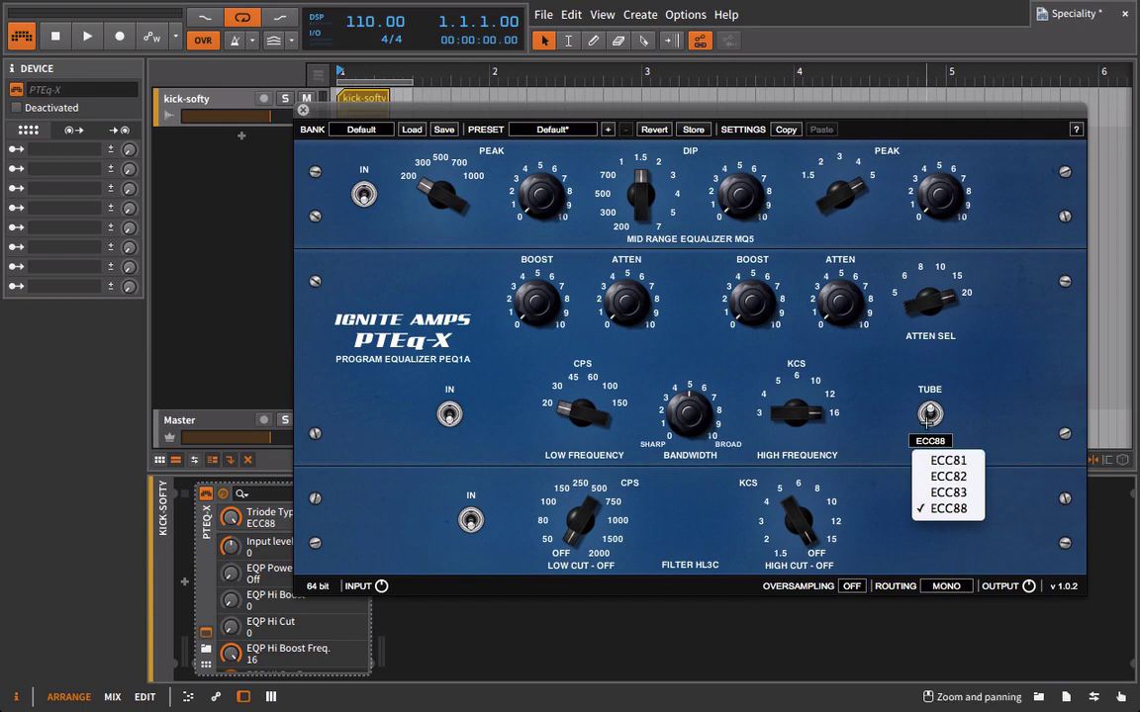
left_click(960, 386)
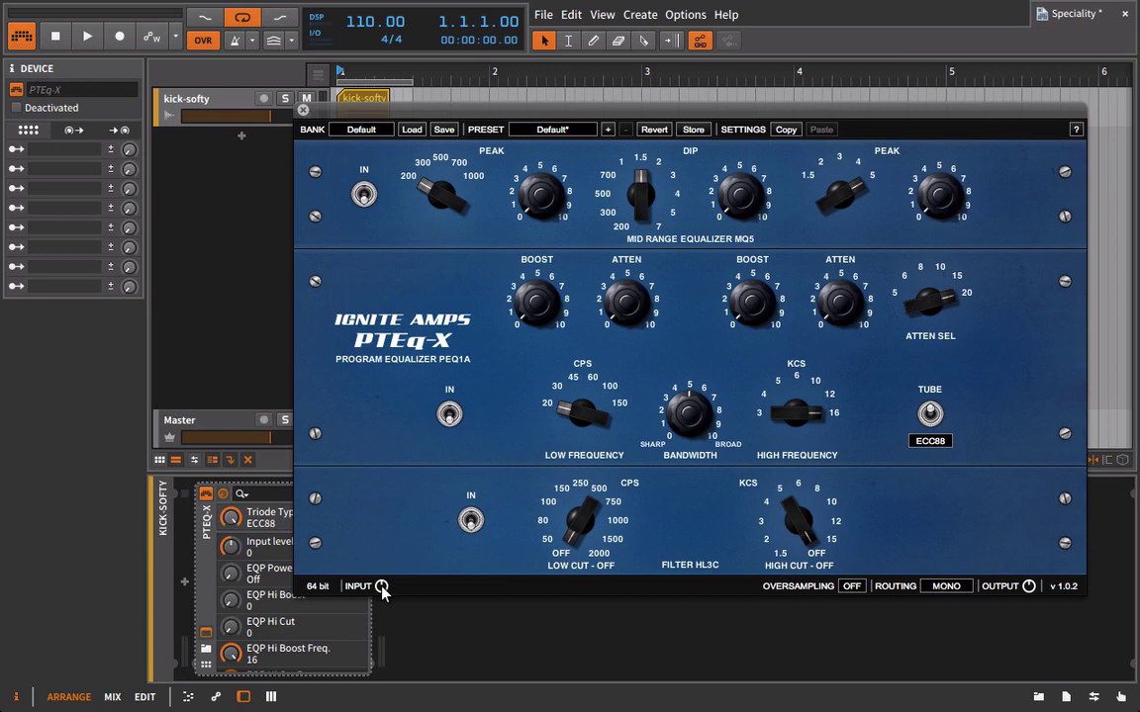
mouse_move(382, 590)
left_mouse_down()
mouse_move(384, 559)
mouse_move(386, 618)
mouse_move(387, 606)
mouse_move(371, 650)
mouse_move(380, 586)
left_mouse_up()
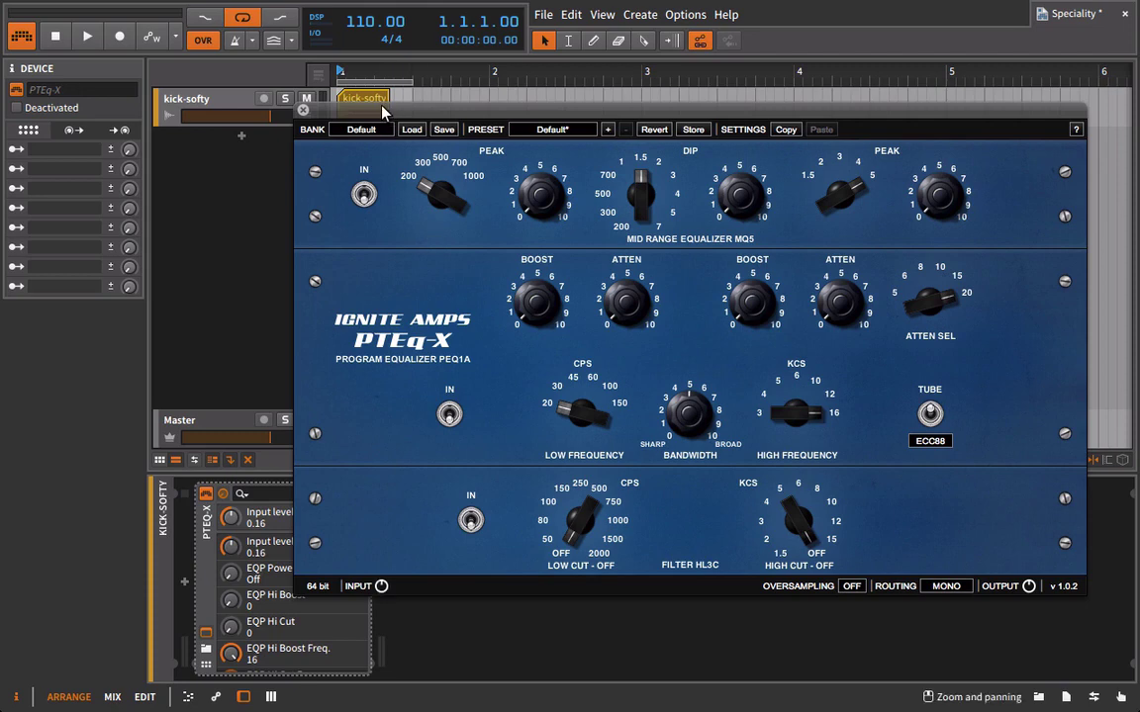
left_click(304, 112)
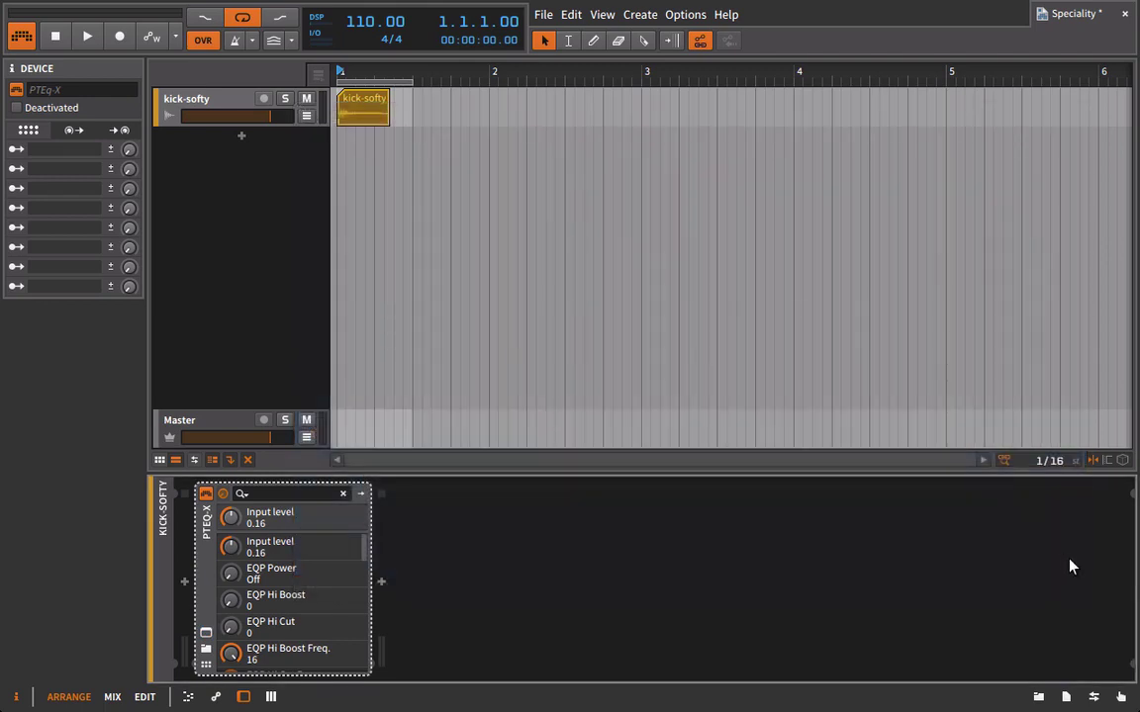
Insert Voxengo SPAN from the Analysis plugins before PTEq-X on kick-softy.
left_click(1042, 697)
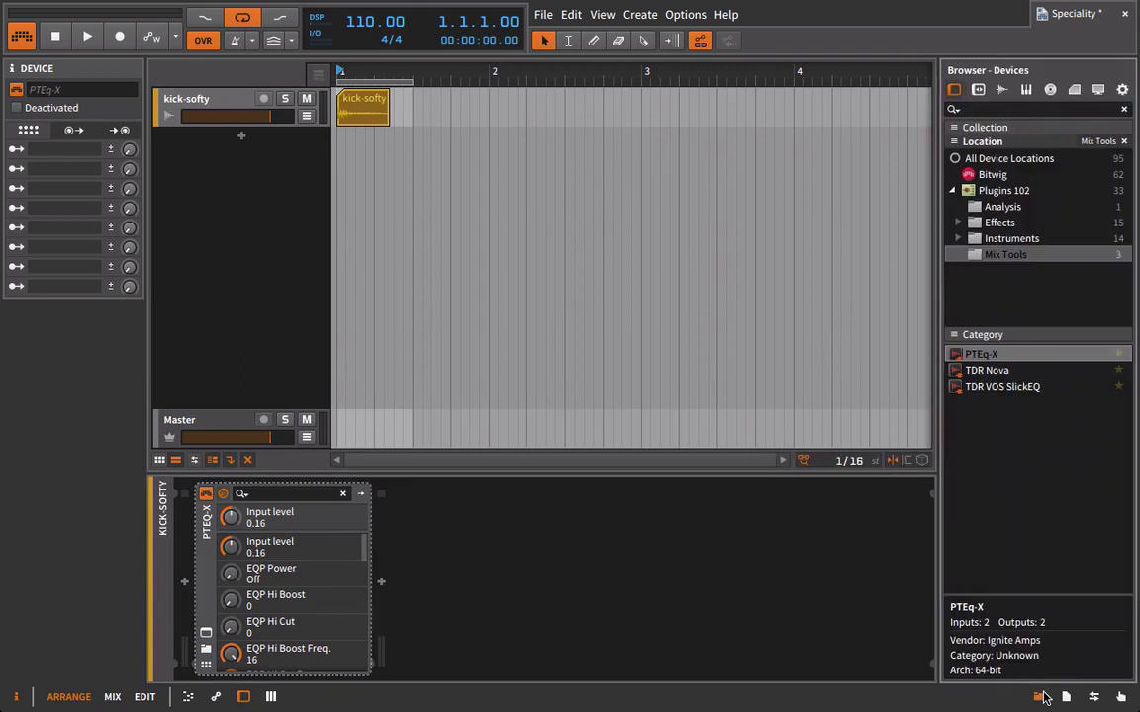
left_click(989, 225)
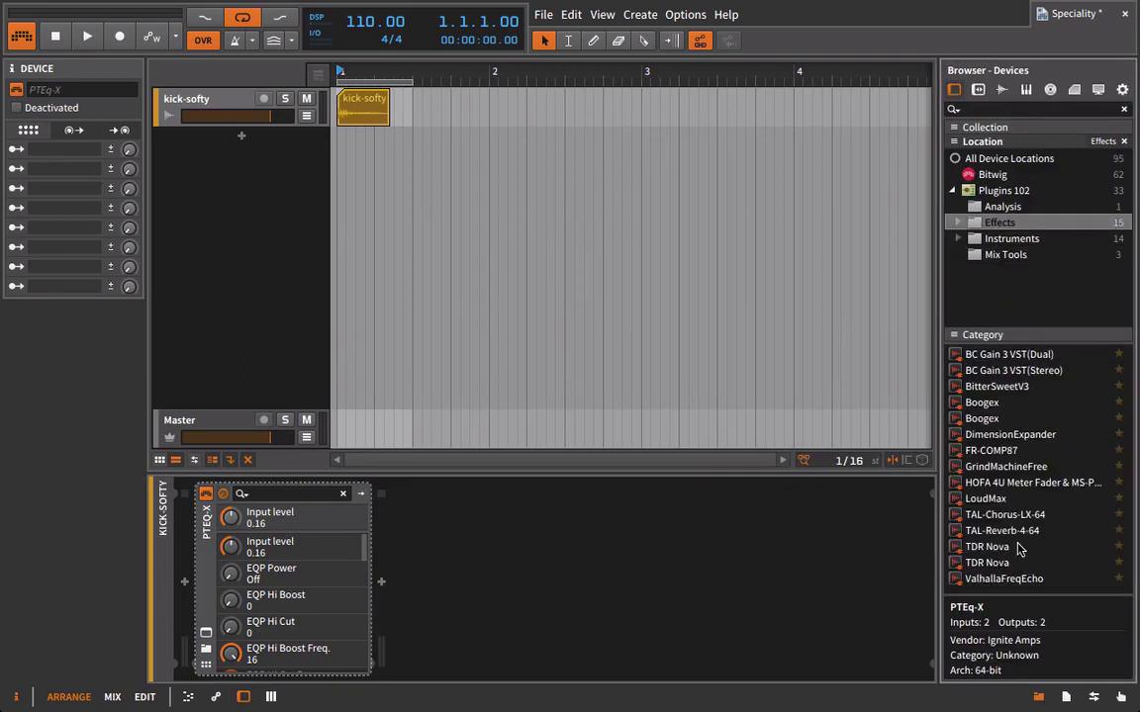
left_click(989, 208)
mouse_move(977, 354)
left_mouse_down()
mouse_move(674, 544)
mouse_move(148, 606)
mouse_move(183, 588)
left_mouse_up()
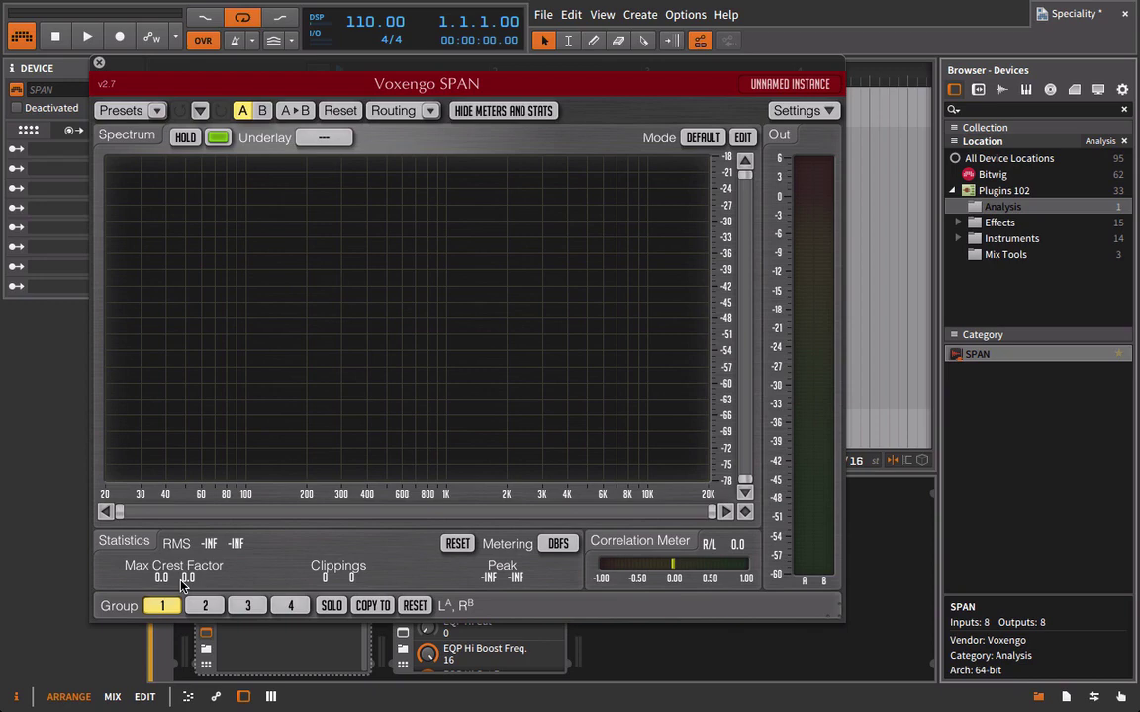
left_click_drag(236, 83, 638, 8)
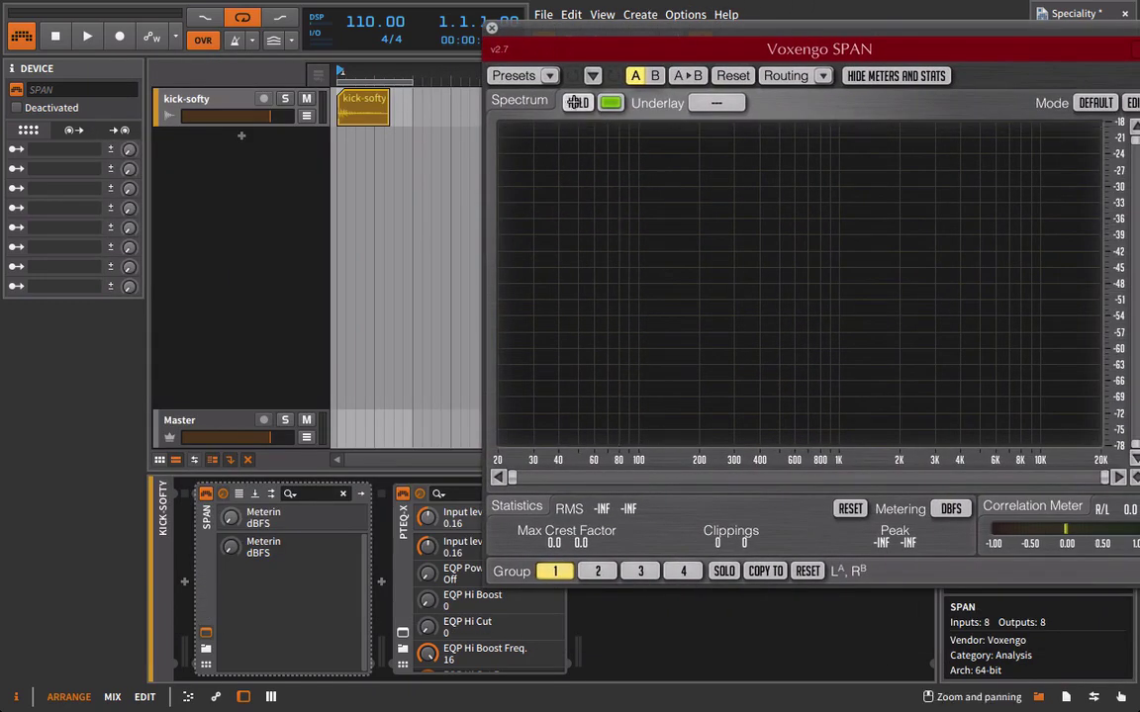
Play the kick, freeze its spectrum with HOLD, stop playback and close SPAN.
key("space")
left_click(577, 103)
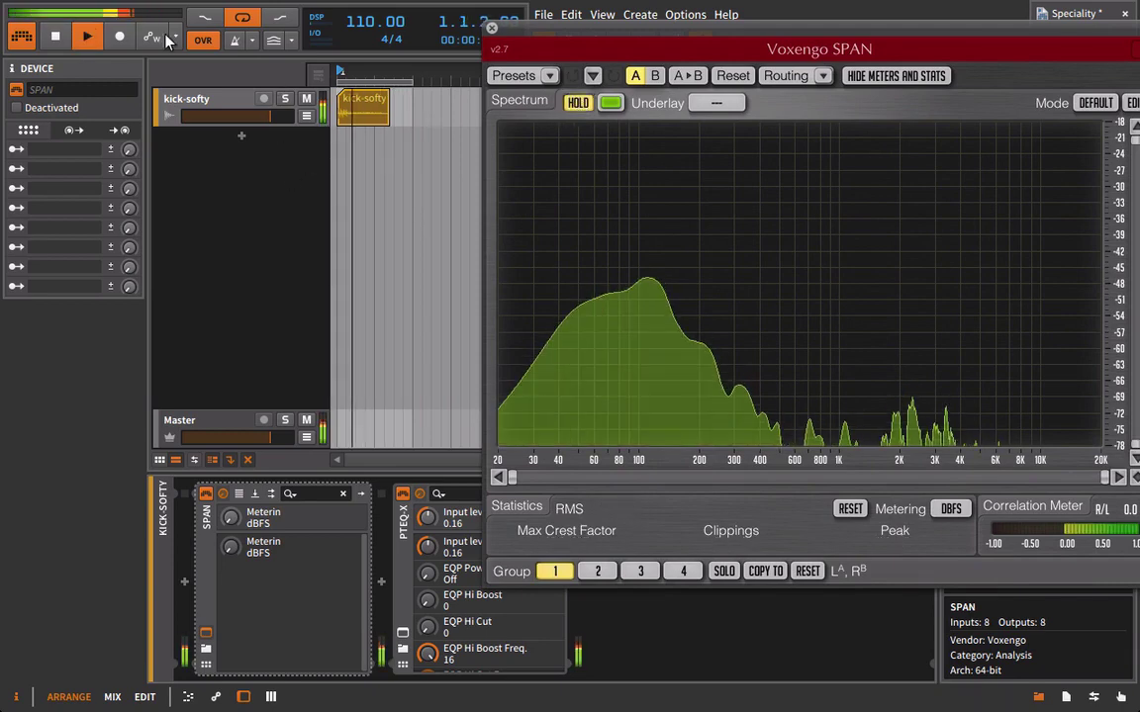
key("space")
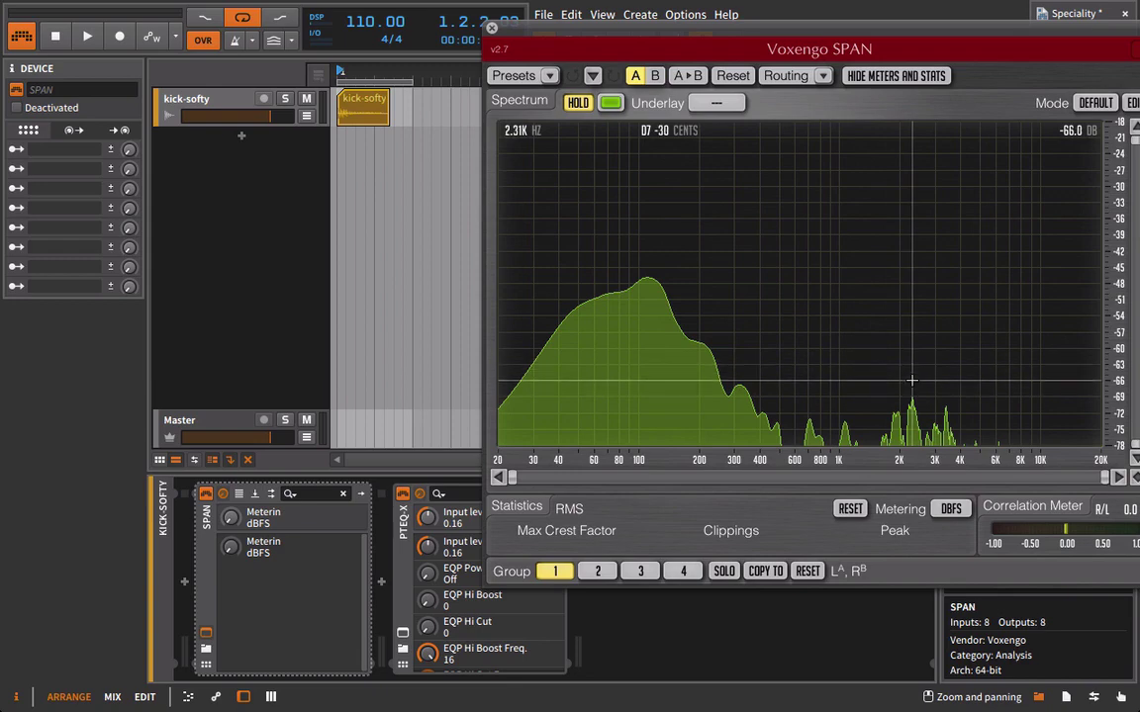
left_click(493, 34)
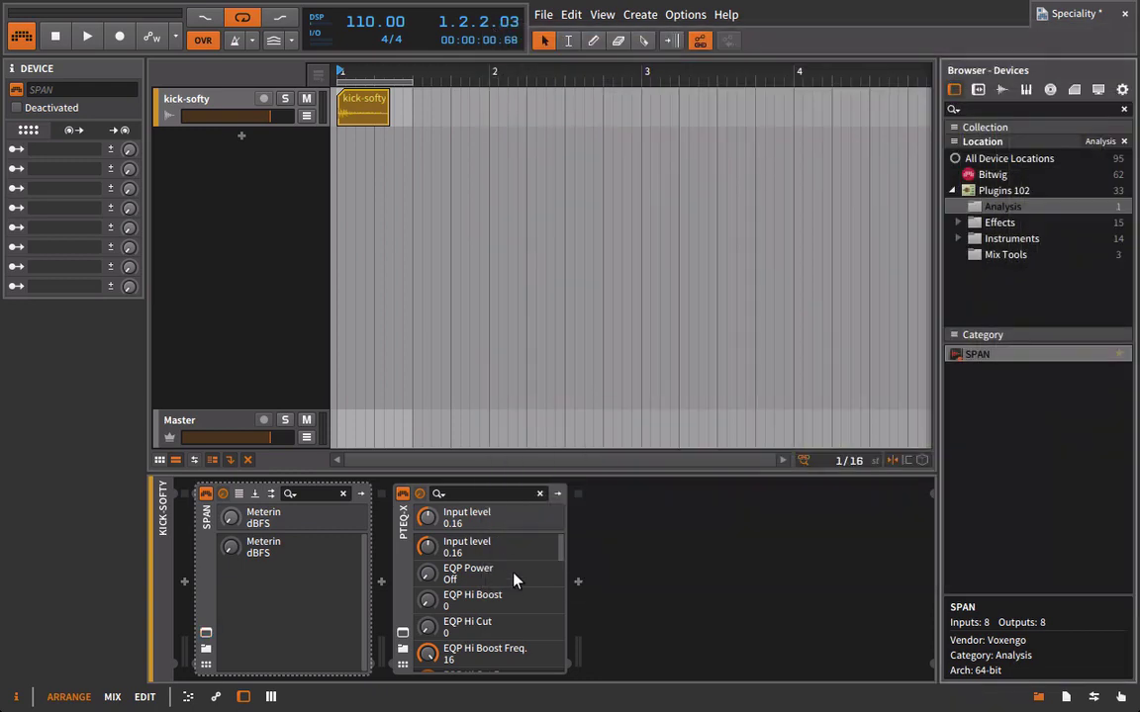
Reopen PTEq-X, nudge its low frequency up and switch the tube stage off.
left_click(404, 634)
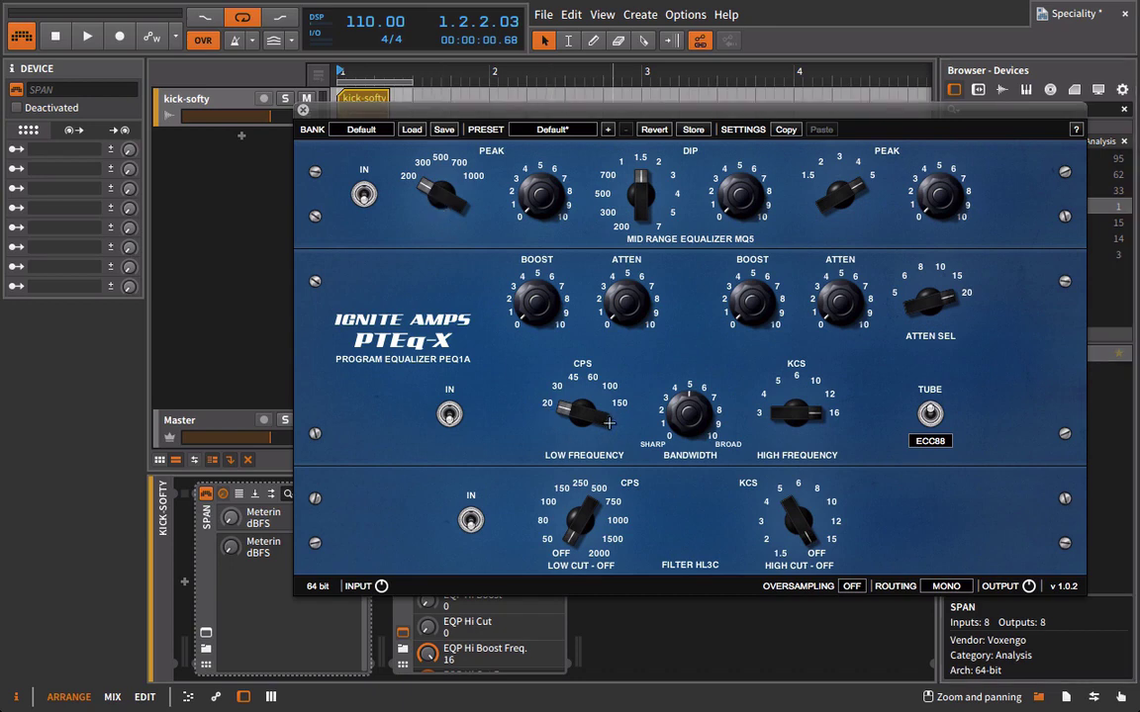
left_click_drag(576, 388, 574, 356)
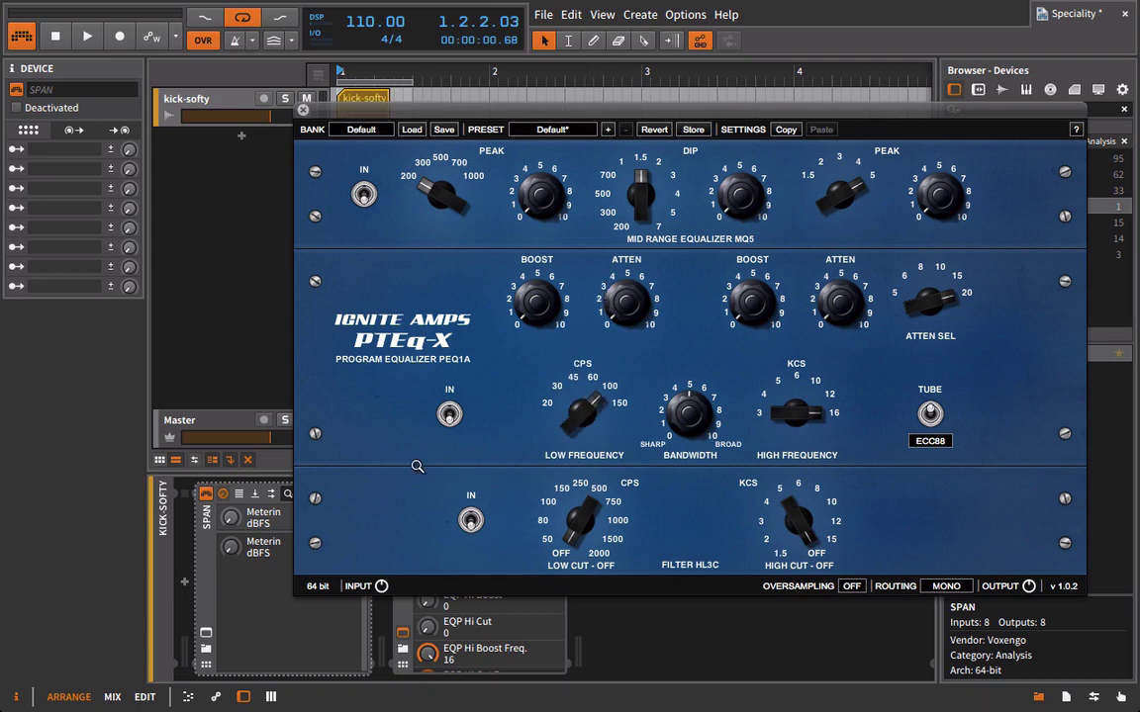
left_click(931, 410)
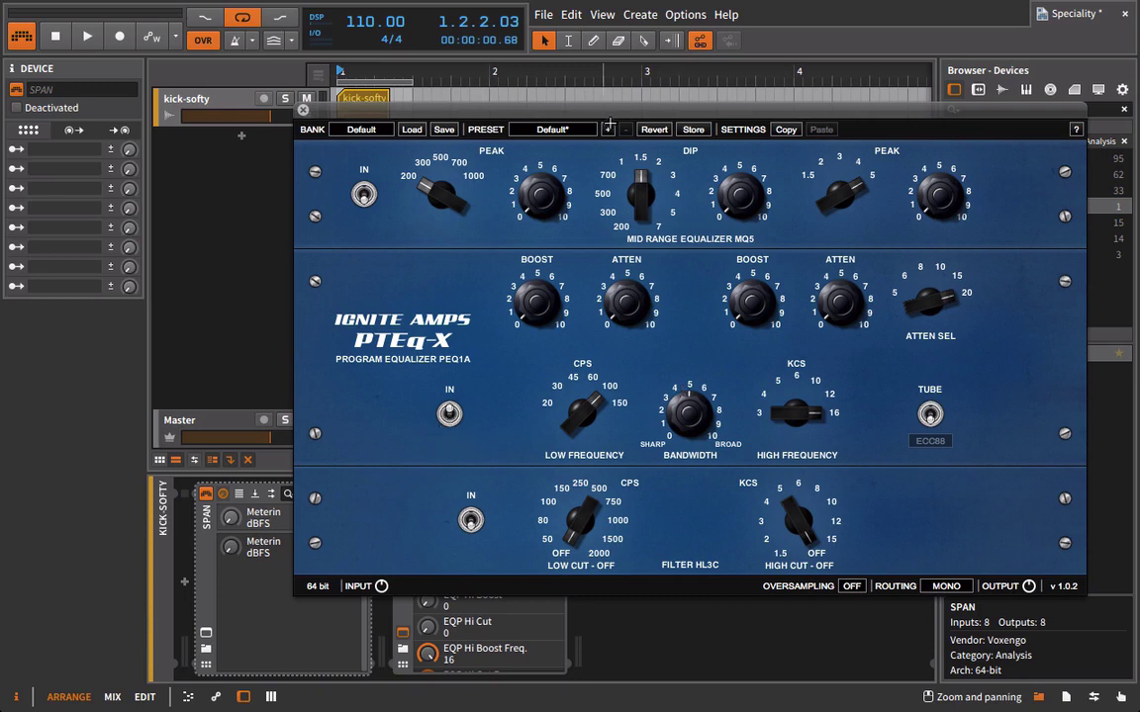
left_click_drag(488, 109, 630, 61)
key("space")
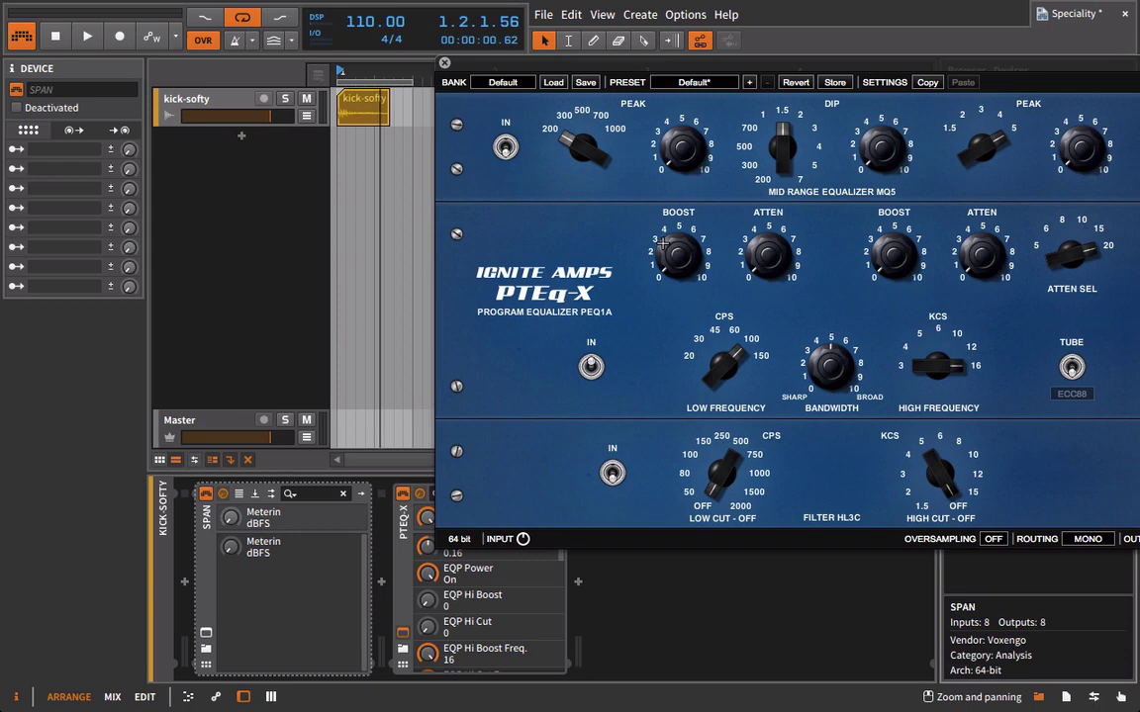
key("space")
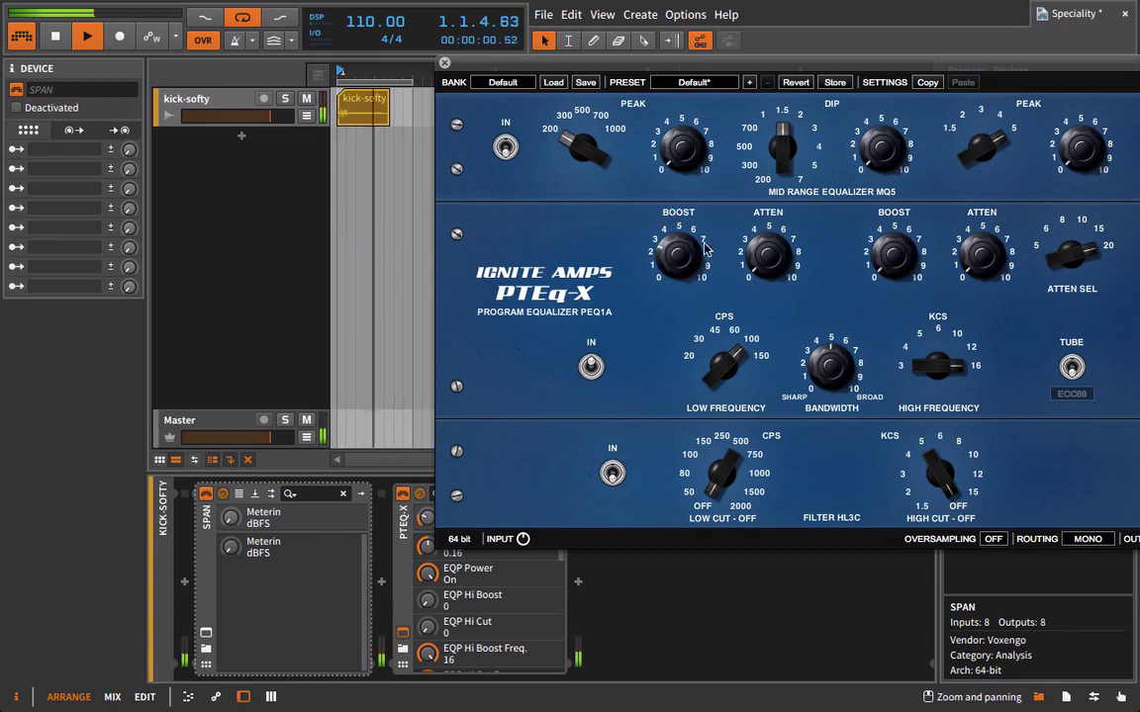
Lower PTEq-X's low frequency toward 60 and adjust the low-cut frequency.
left_click_drag(726, 366, 703, 416)
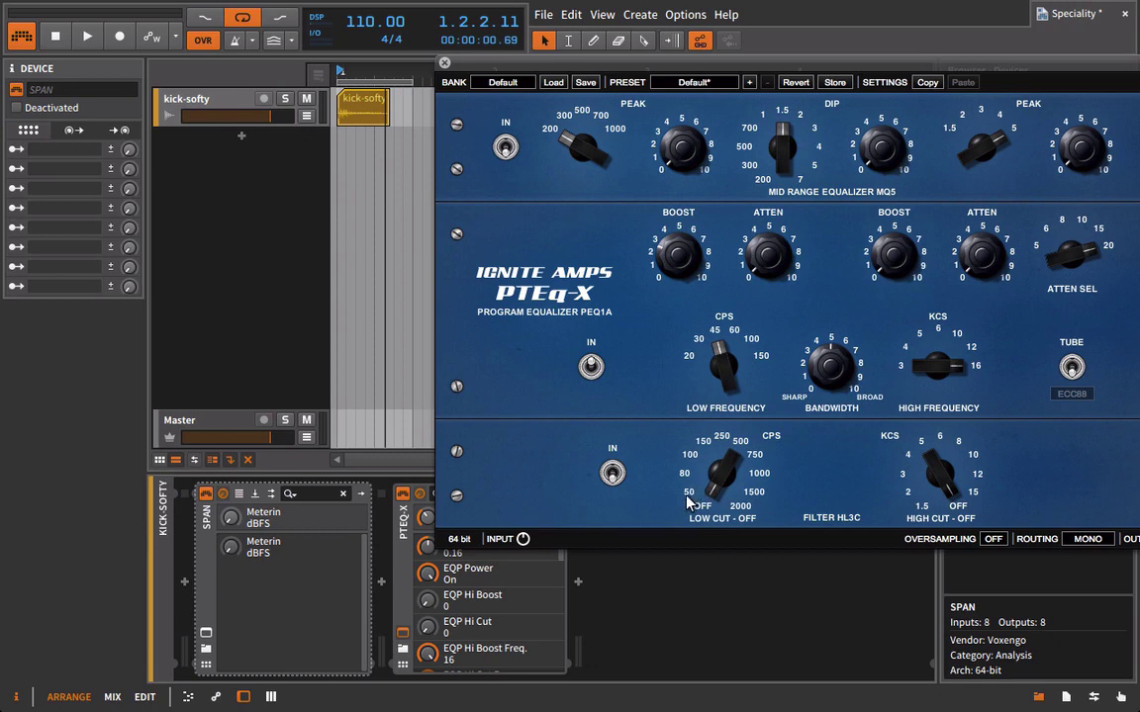
key("space")
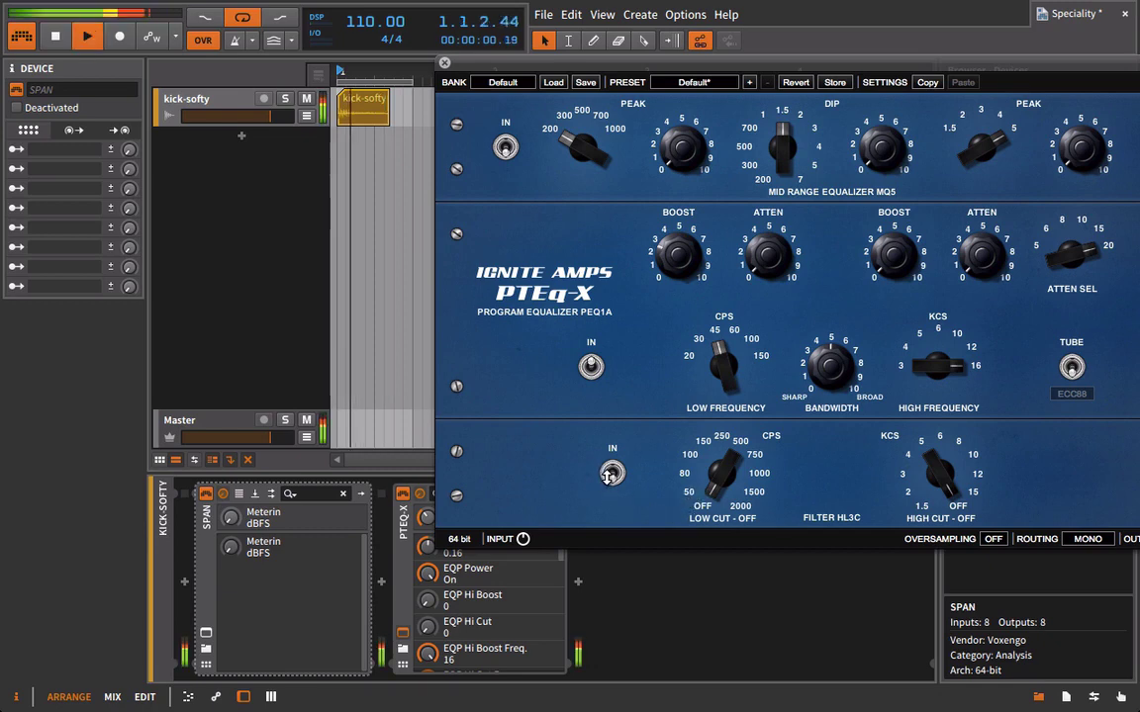
left_click_drag(710, 451, 701, 428)
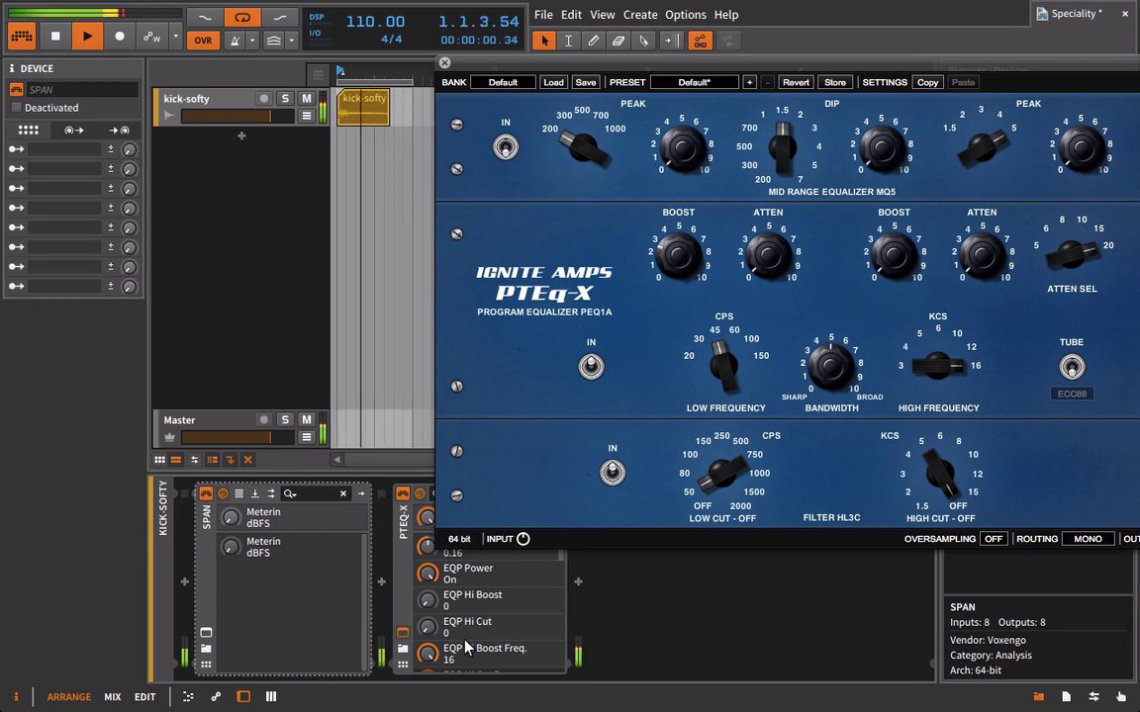
Pull PTEq-X's output down about 3 dB, stop playback and close the window.
left_click_drag(925, 75, 793, 73)
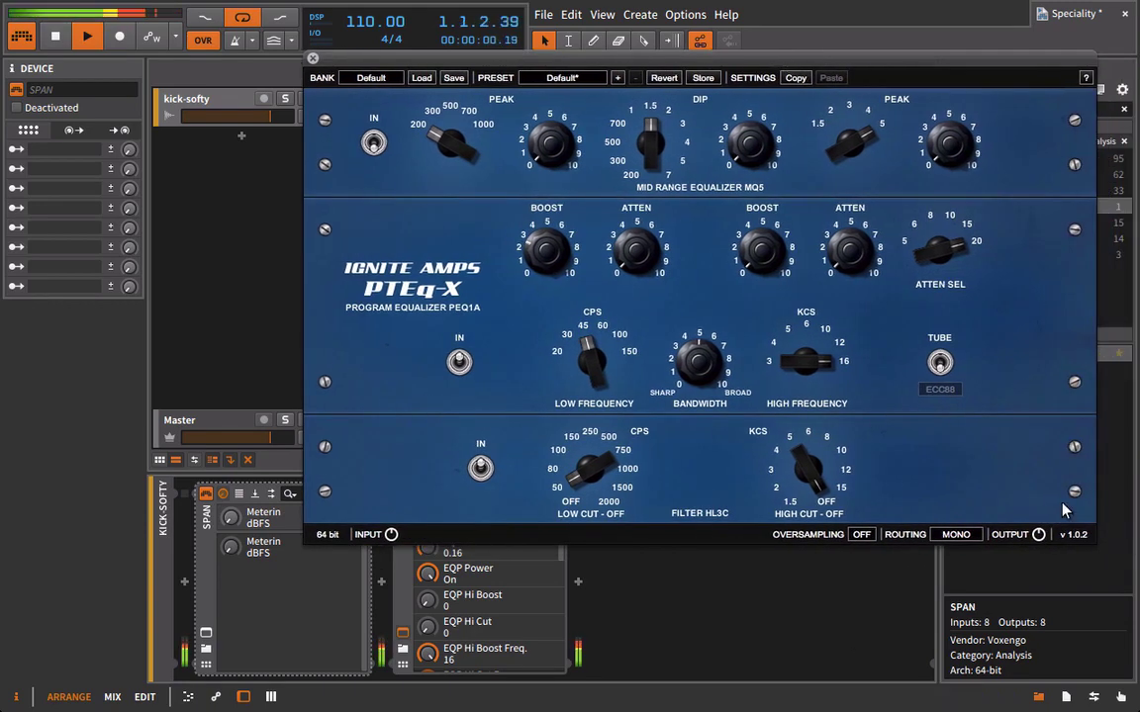
left_click_drag(1039, 534, 1042, 557)
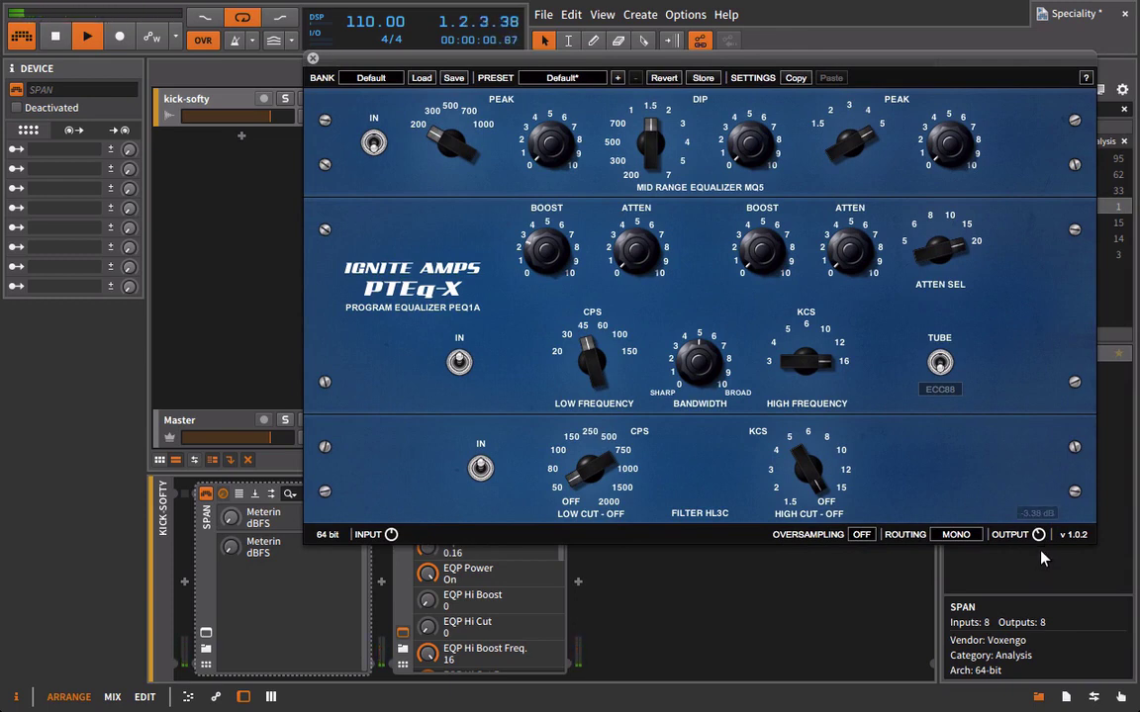
left_click_drag(451, 69, 597, 57)
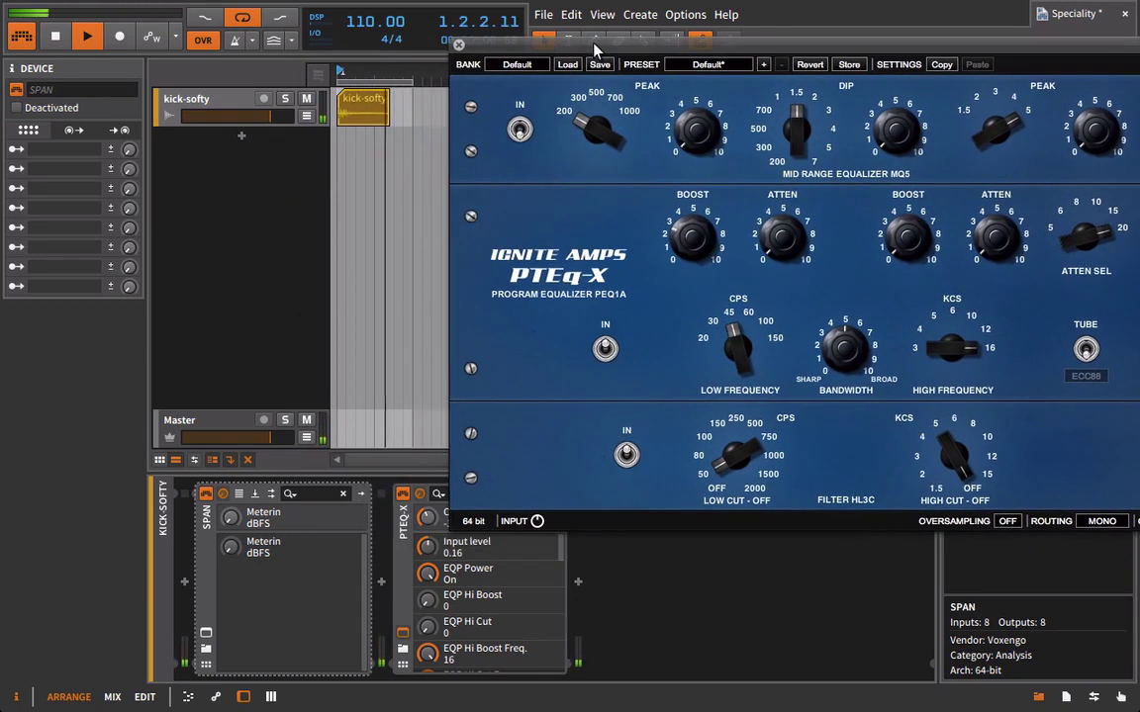
left_click(404, 499)
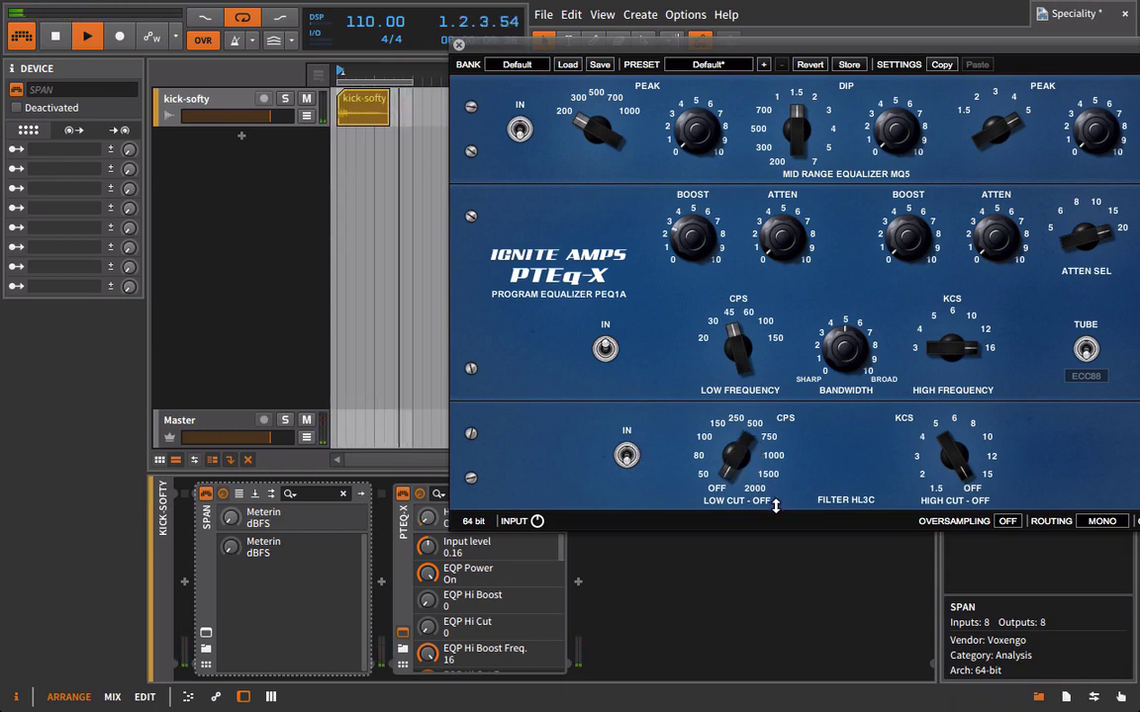
key("space")
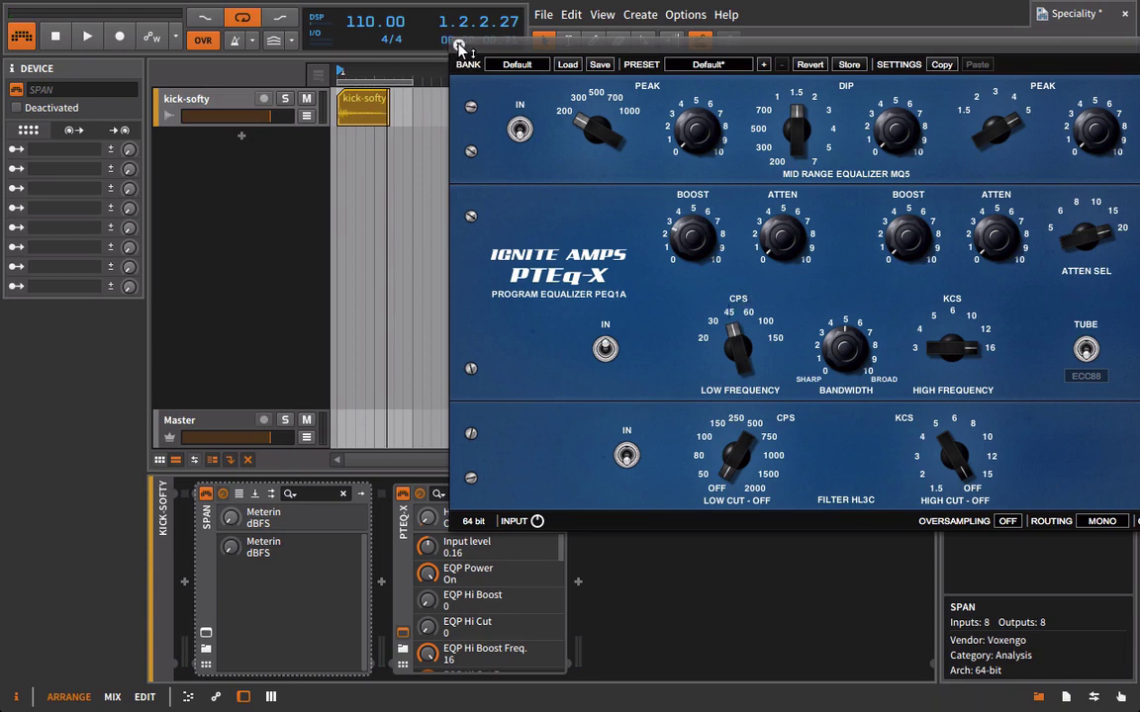
left_click(459, 45)
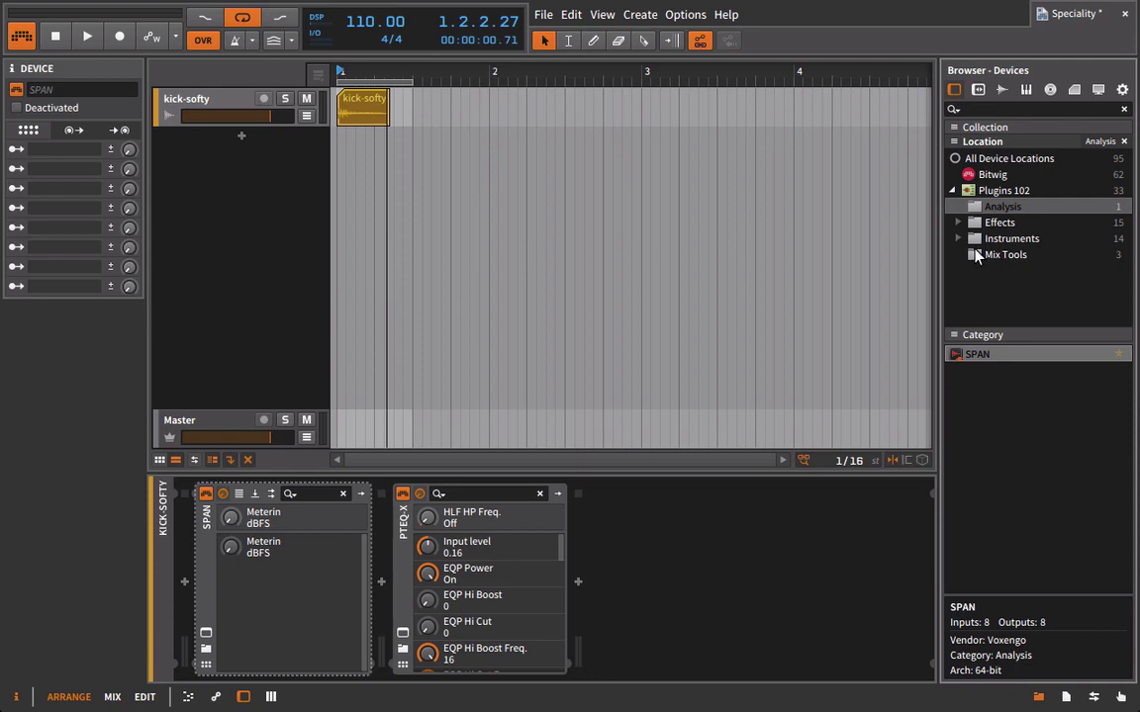
Add TDR Nova from Mix Tools between SPAN and PTEq-X and start playback.
left_click(1002, 223)
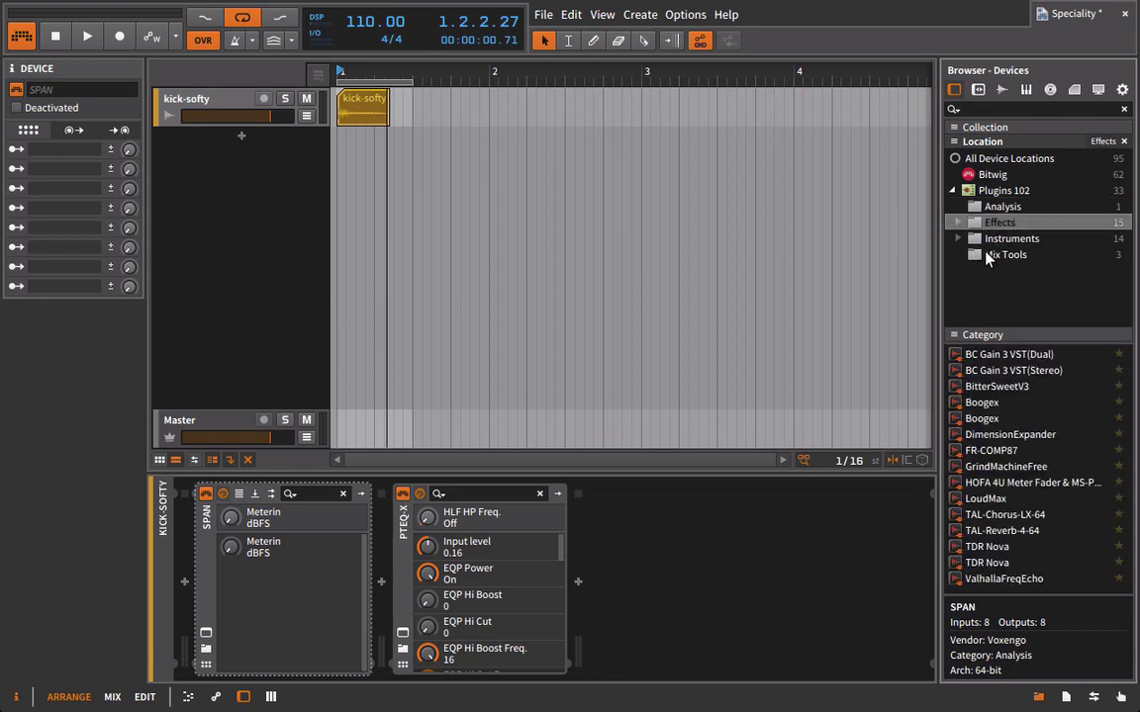
left_click(997, 254)
left_click_drag(987, 371, 386, 550)
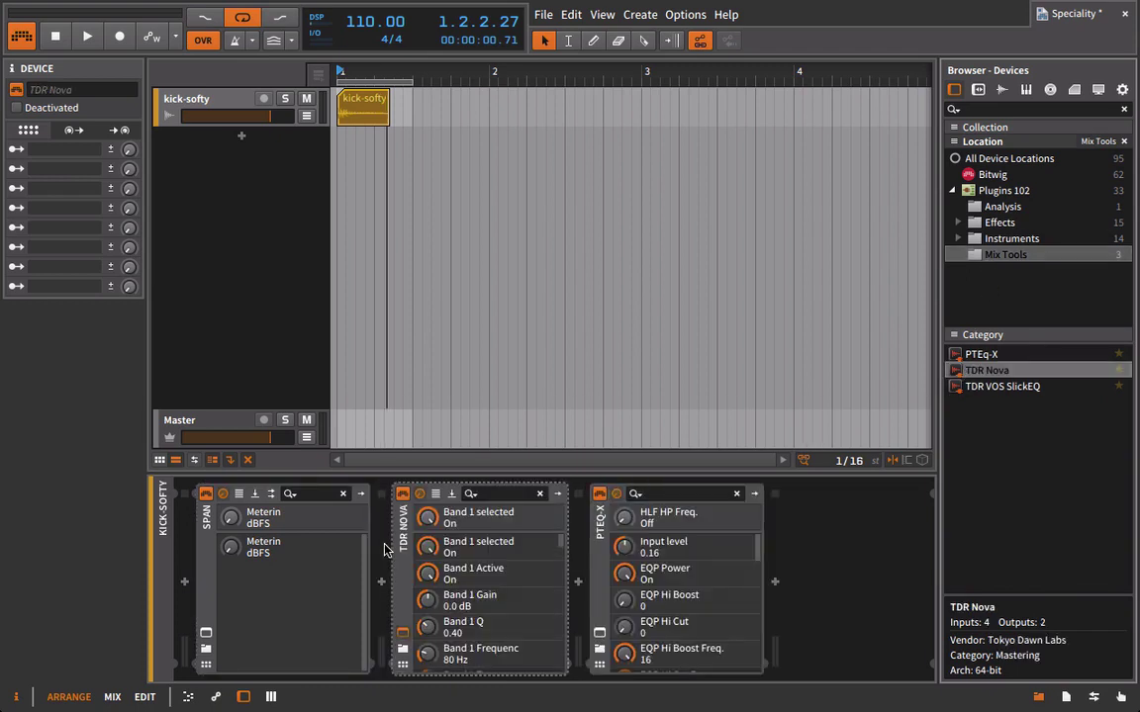
key("space")
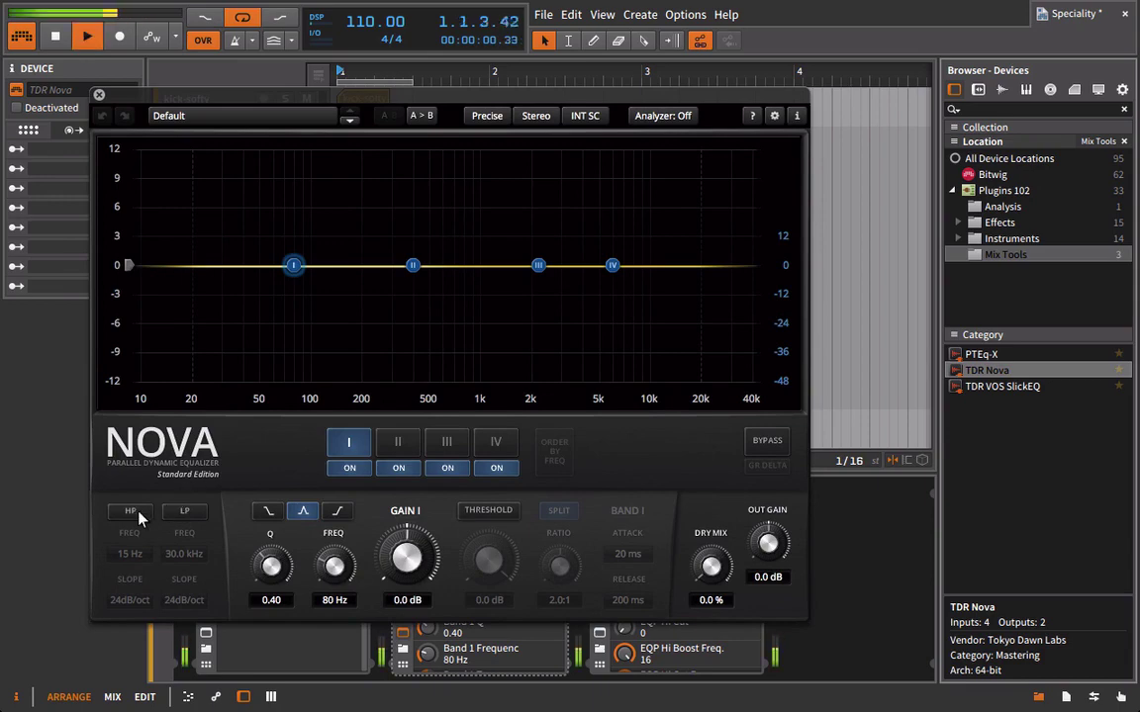
Enable Nova's high-pass at 20 Hz, compare with bypass, and close Nova.
left_click(135, 513)
scroll(150, 562, "up", 5)
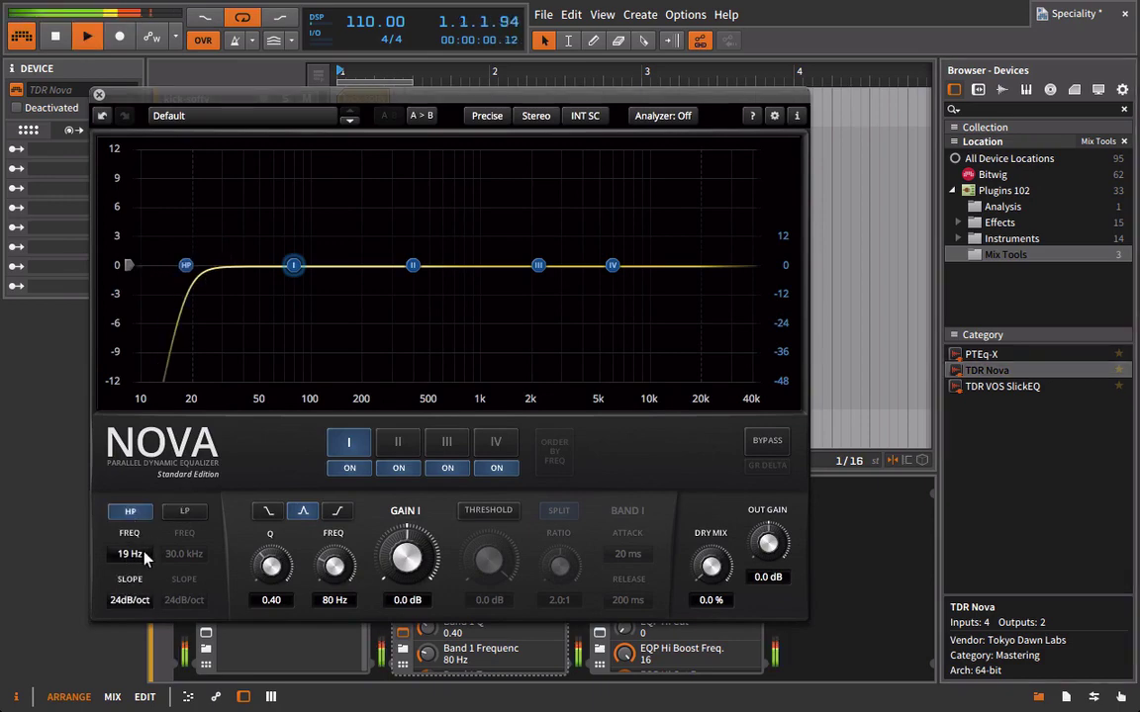
scroll(148, 561, "down", 3)
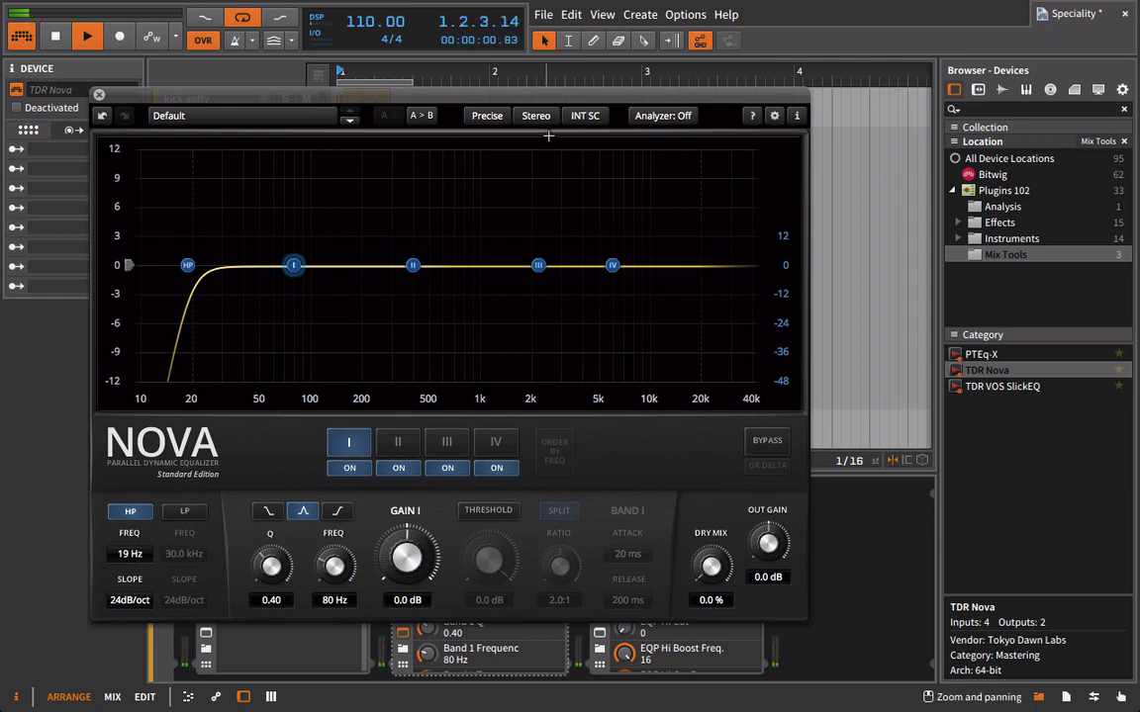
left_click(763, 440)
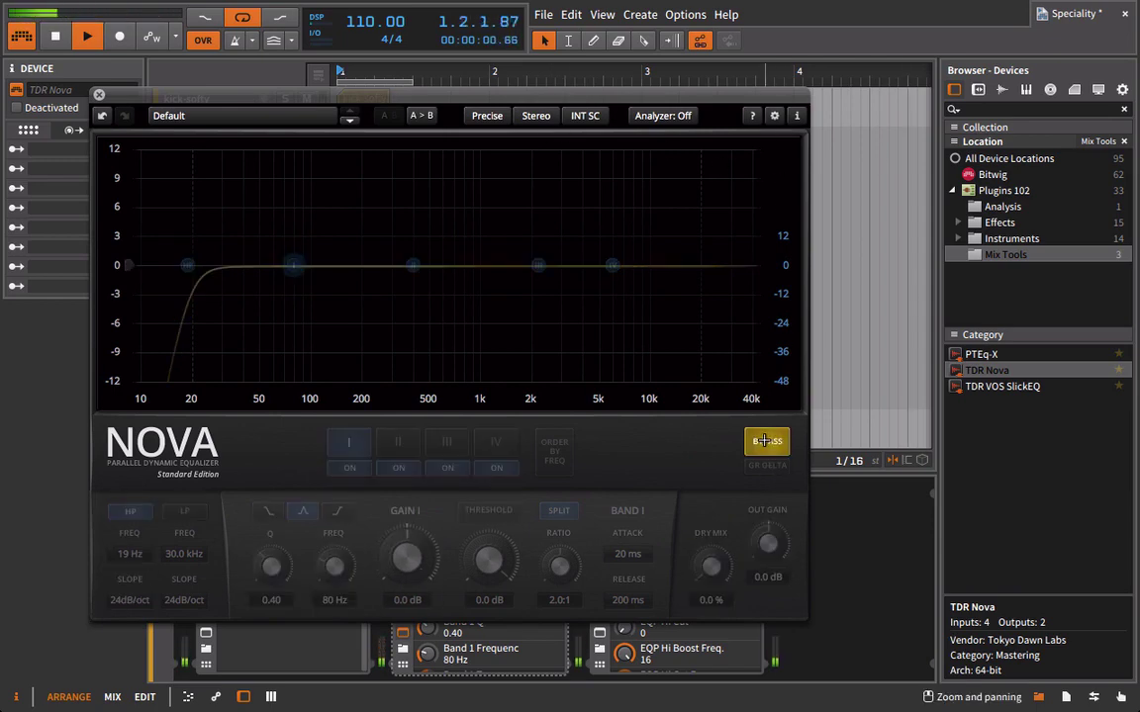
left_click(763, 441)
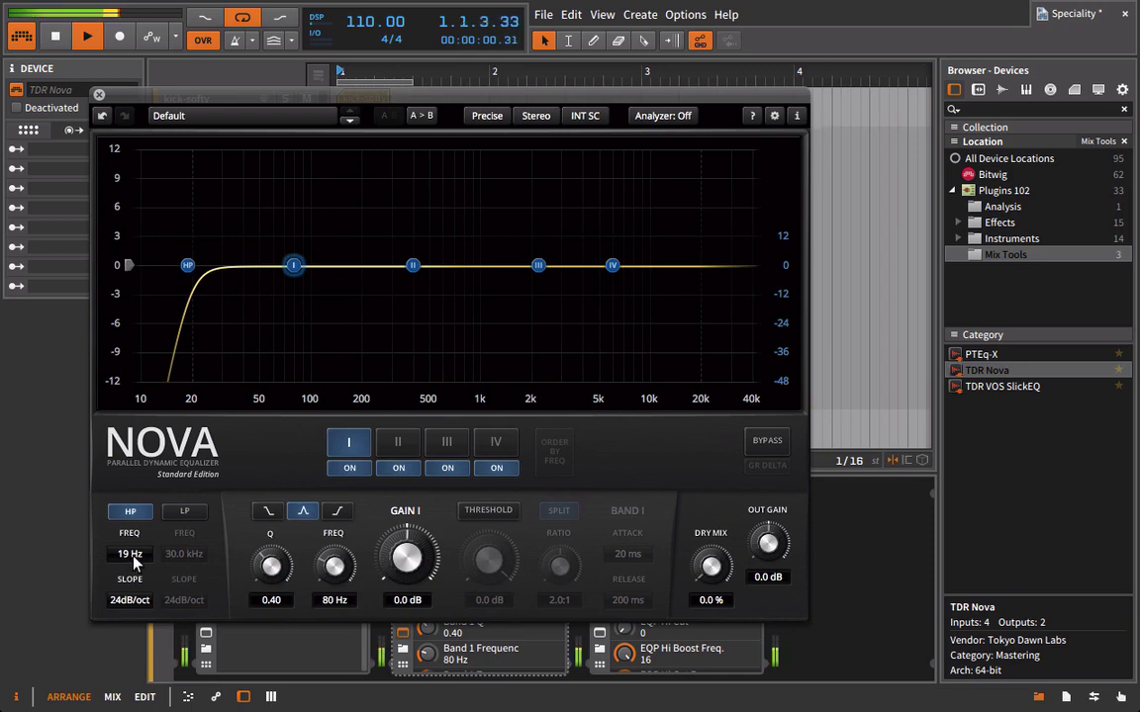
left_click_drag(134, 562, 127, 506)
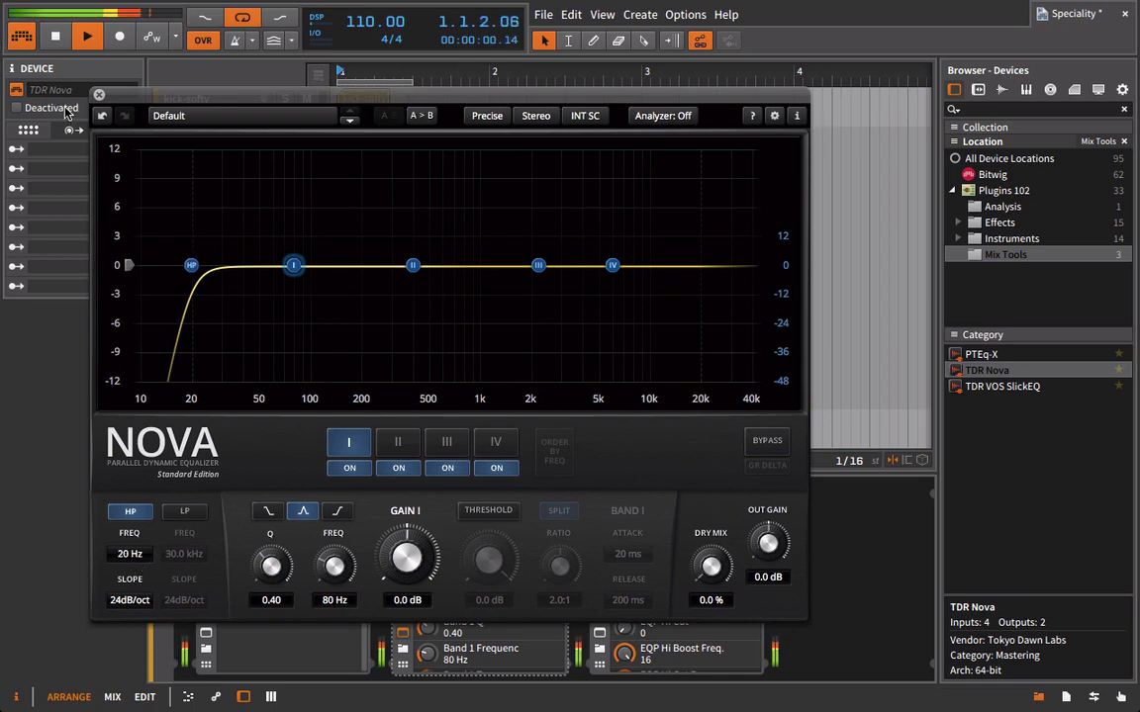
left_click(98, 95)
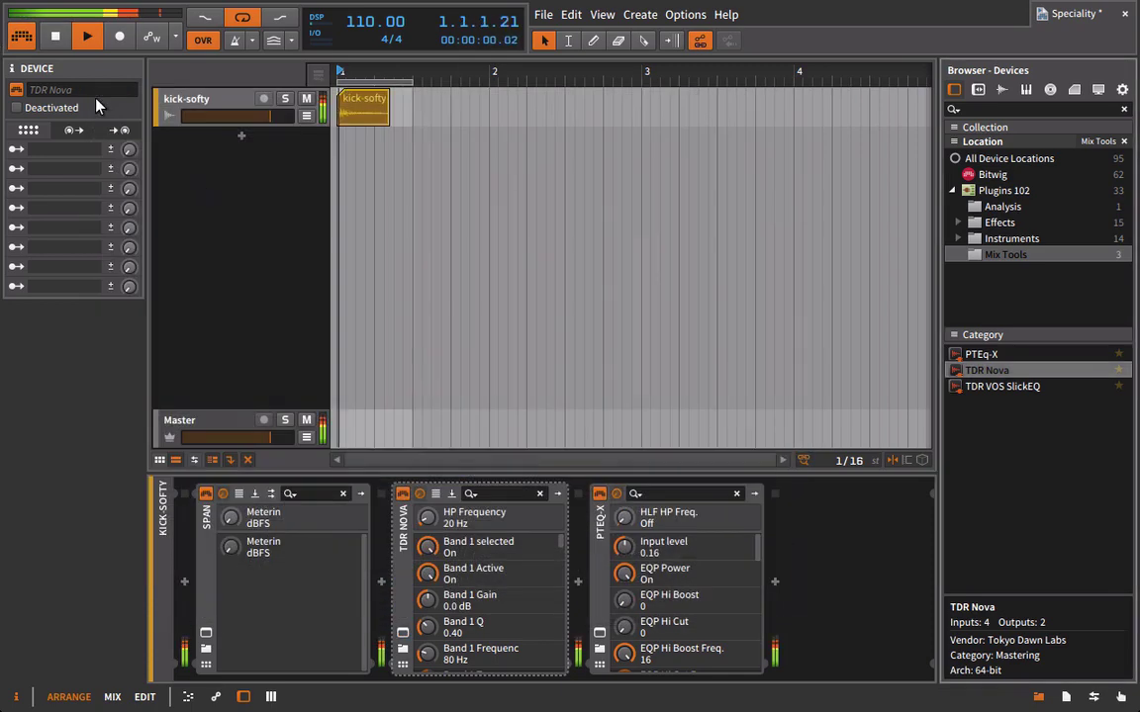
Reopen PTEq-X and, with the kick playing, turn Low Frequency further counter-clockwise.
left_click(600, 633)
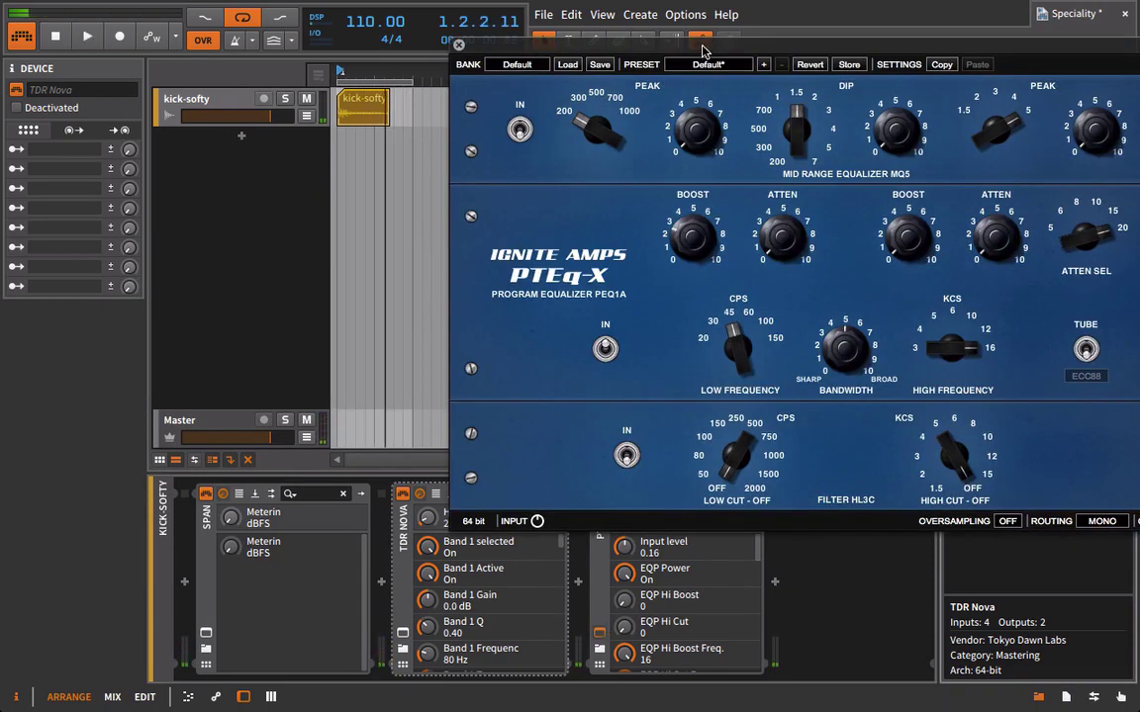
left_click_drag(702, 49, 526, 60)
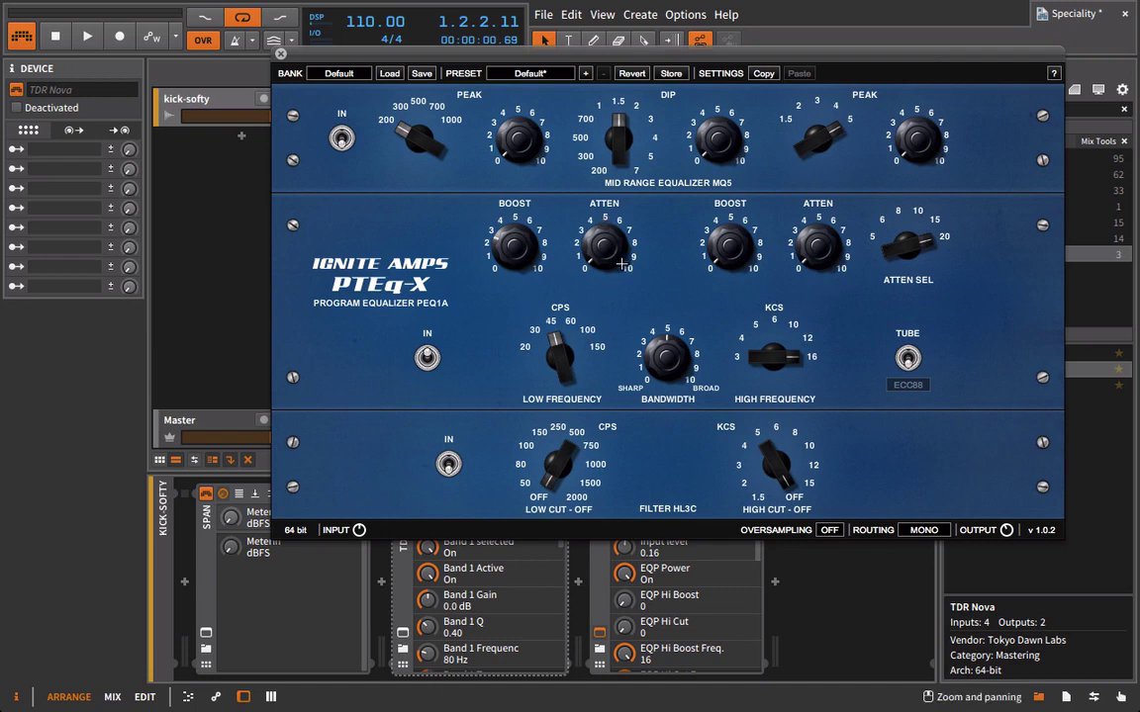
key("space")
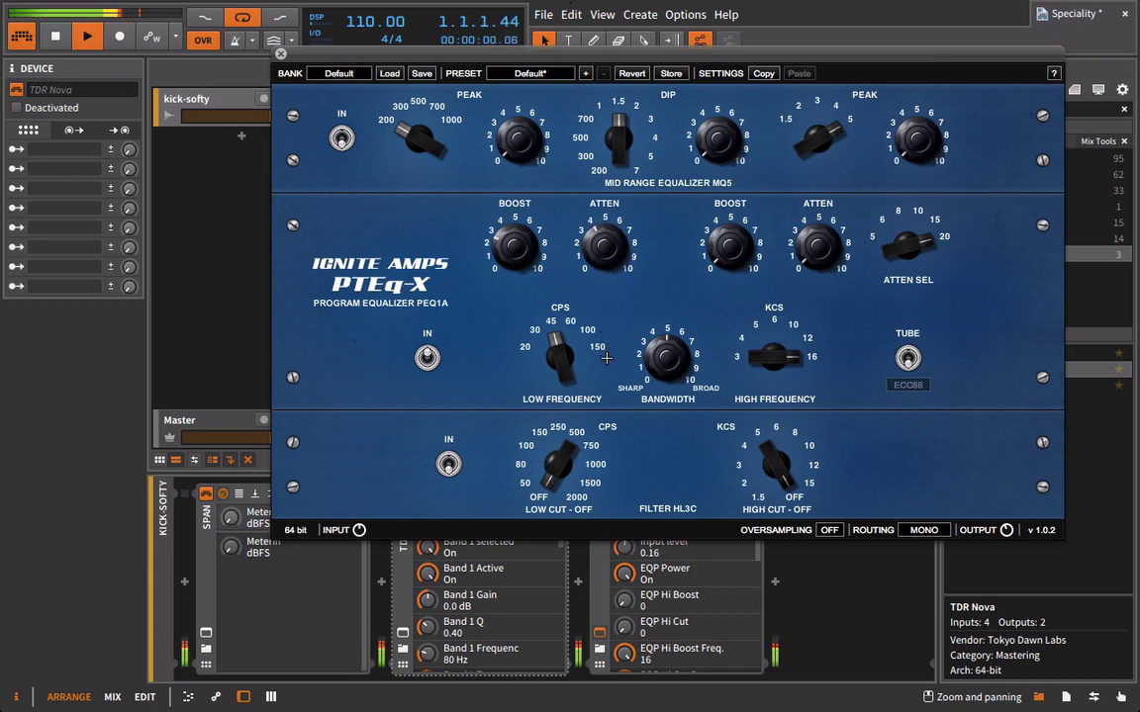
left_click_drag(607, 358, 607, 380)
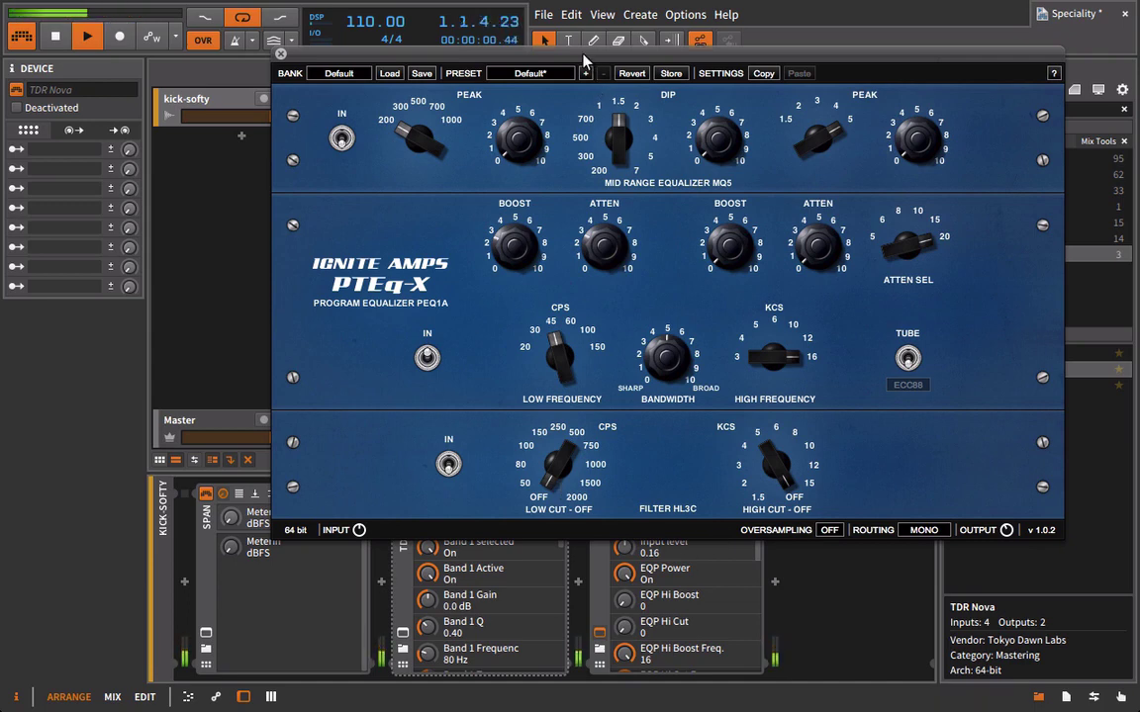
left_click_drag(583, 56, 916, 30)
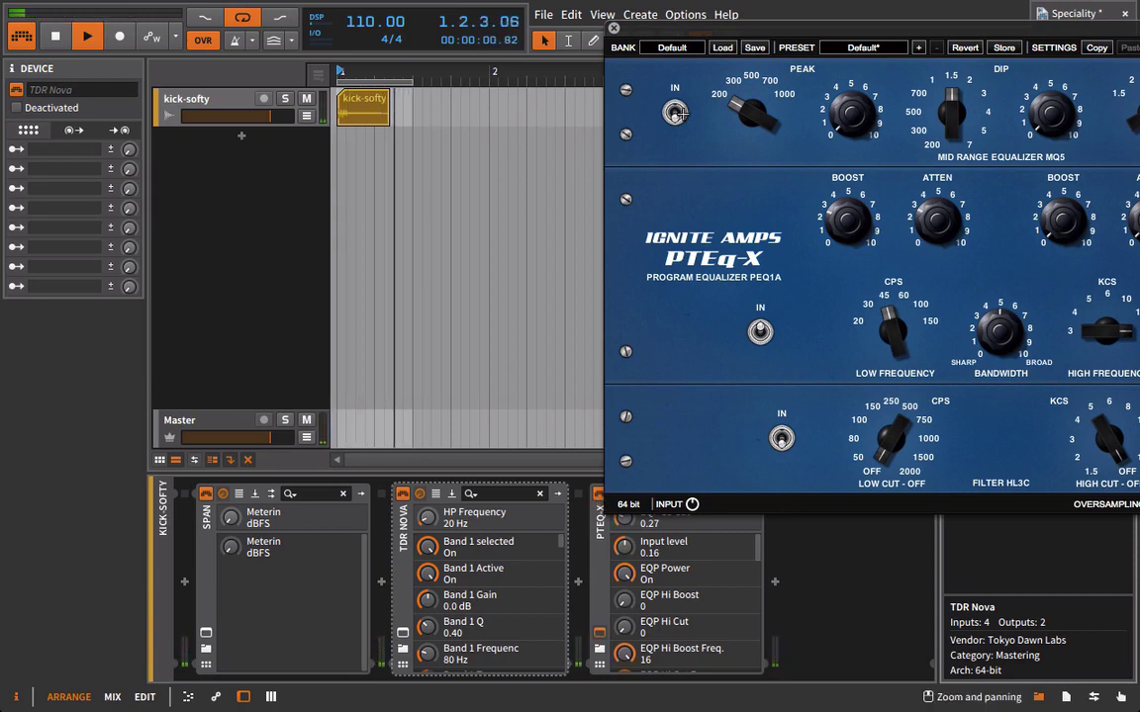
left_click_drag(690, 38, 367, 77)
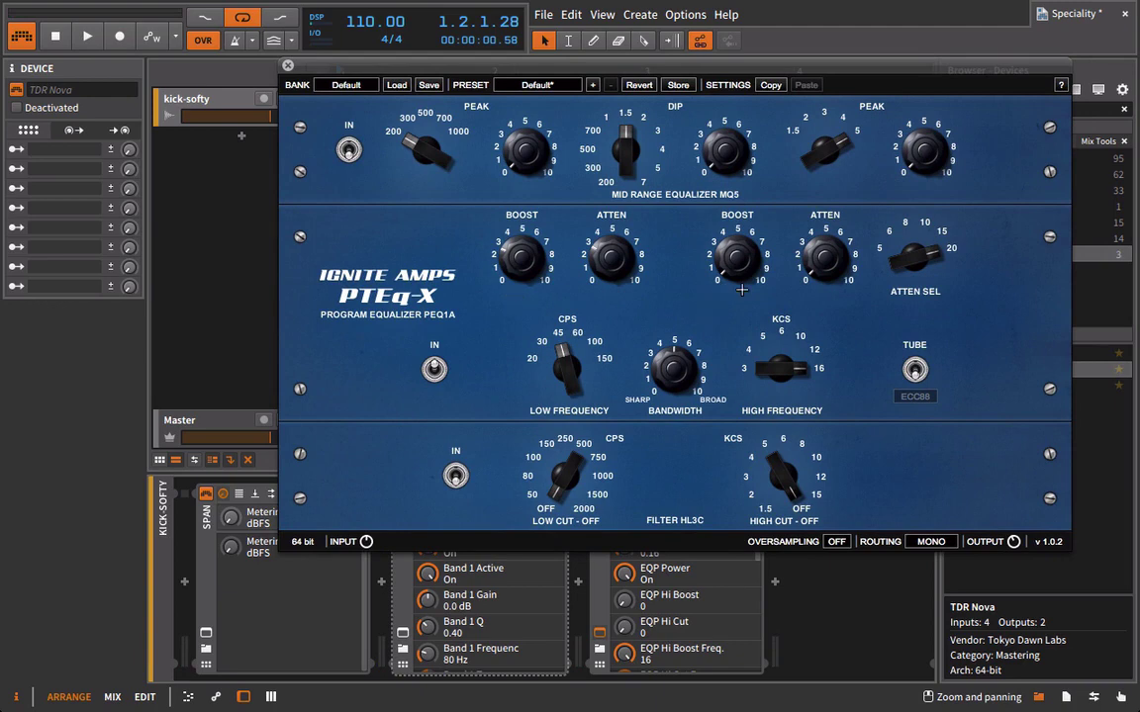
Try PTEq-X high boost amounts and settle the high boost frequency at 4 kcs.
left_click(813, 373)
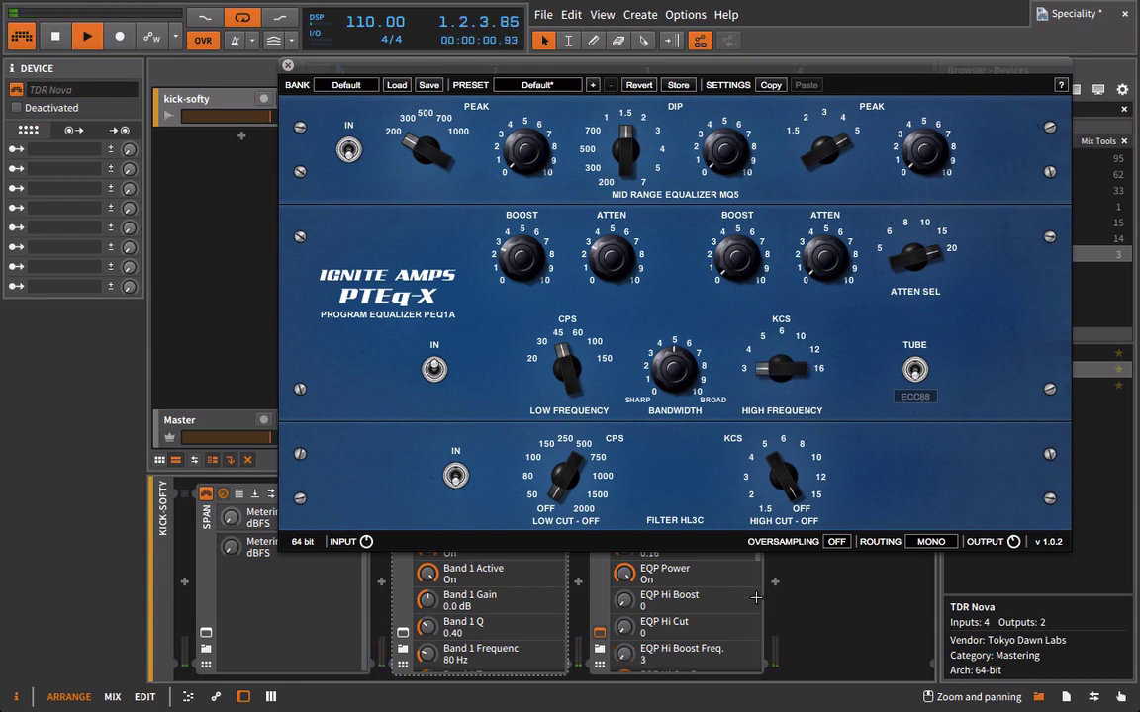
left_click_drag(740, 265, 661, 170)
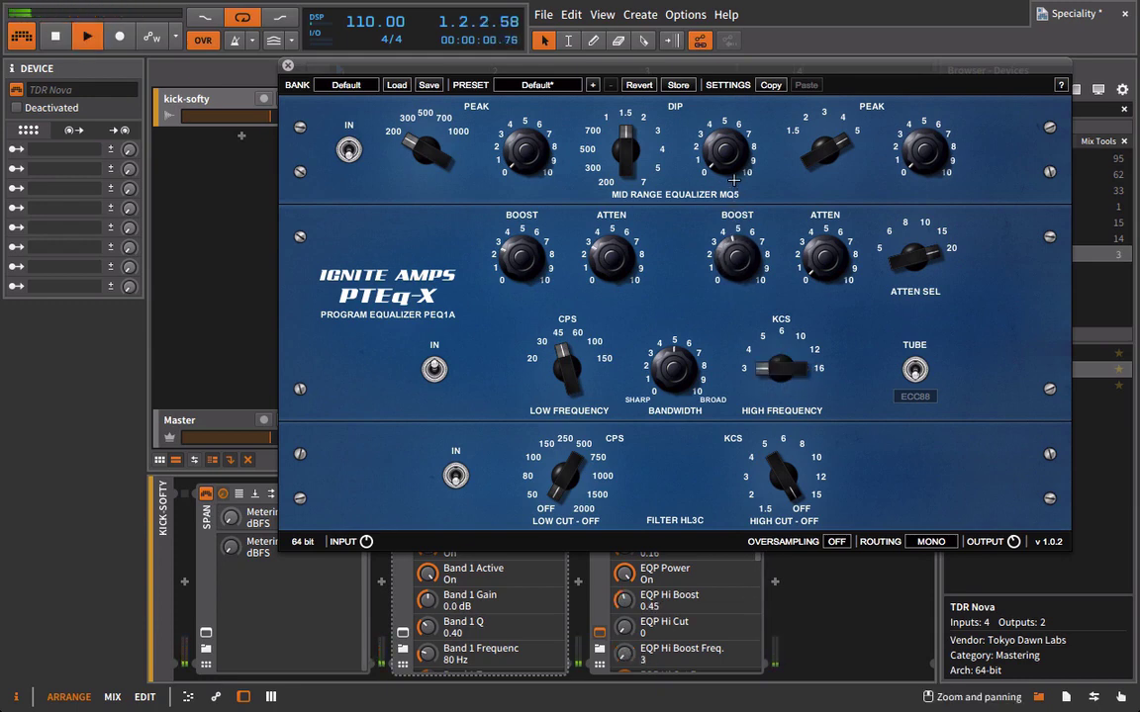
left_click_drag(781, 384, 717, 178)
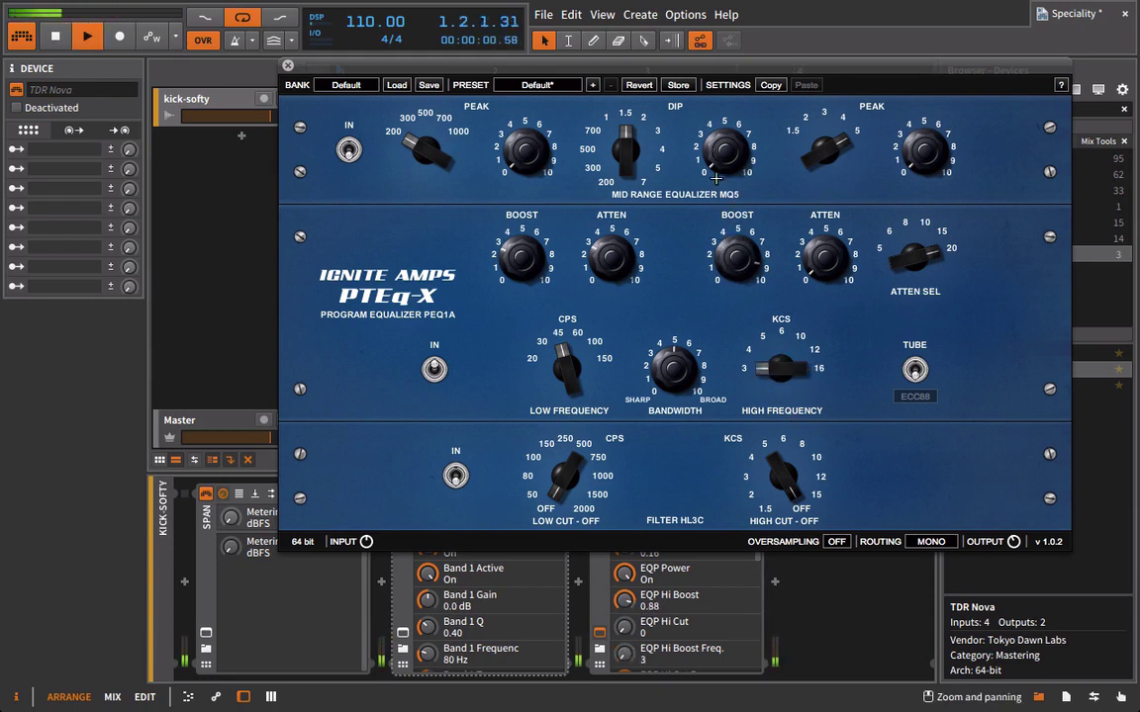
left_click_drag(754, 269, 701, 307)
left_click(782, 349)
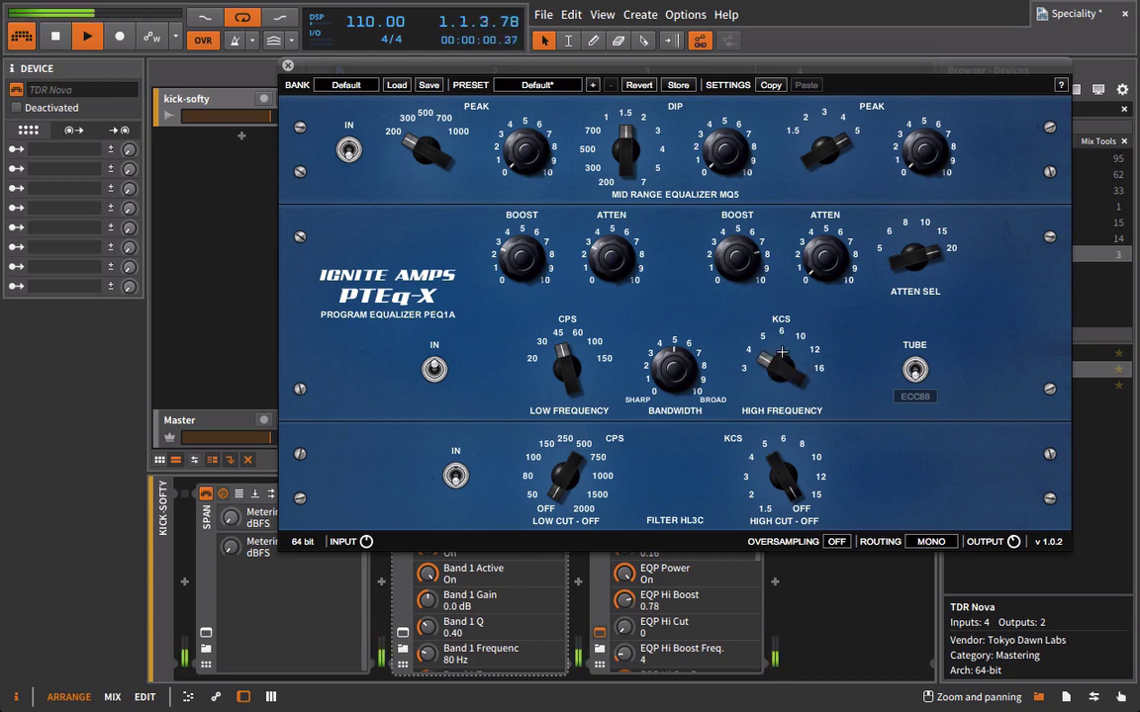
left_click_drag(781, 349, 782, 322)
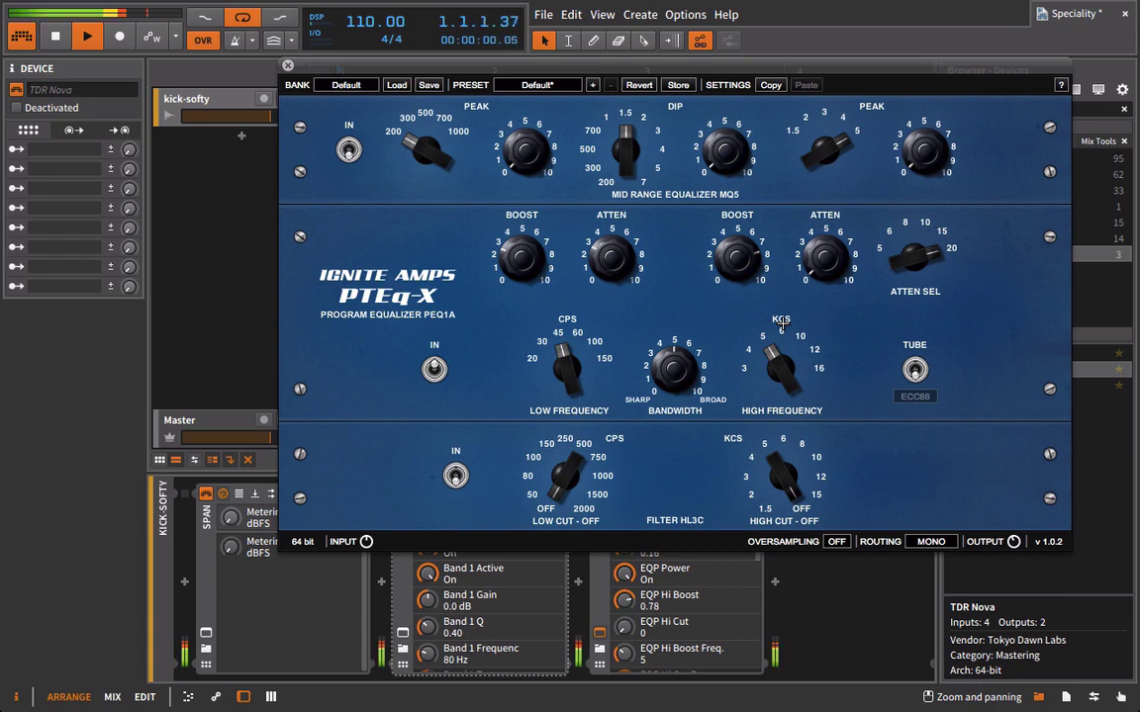
left_click_drag(781, 322, 776, 342)
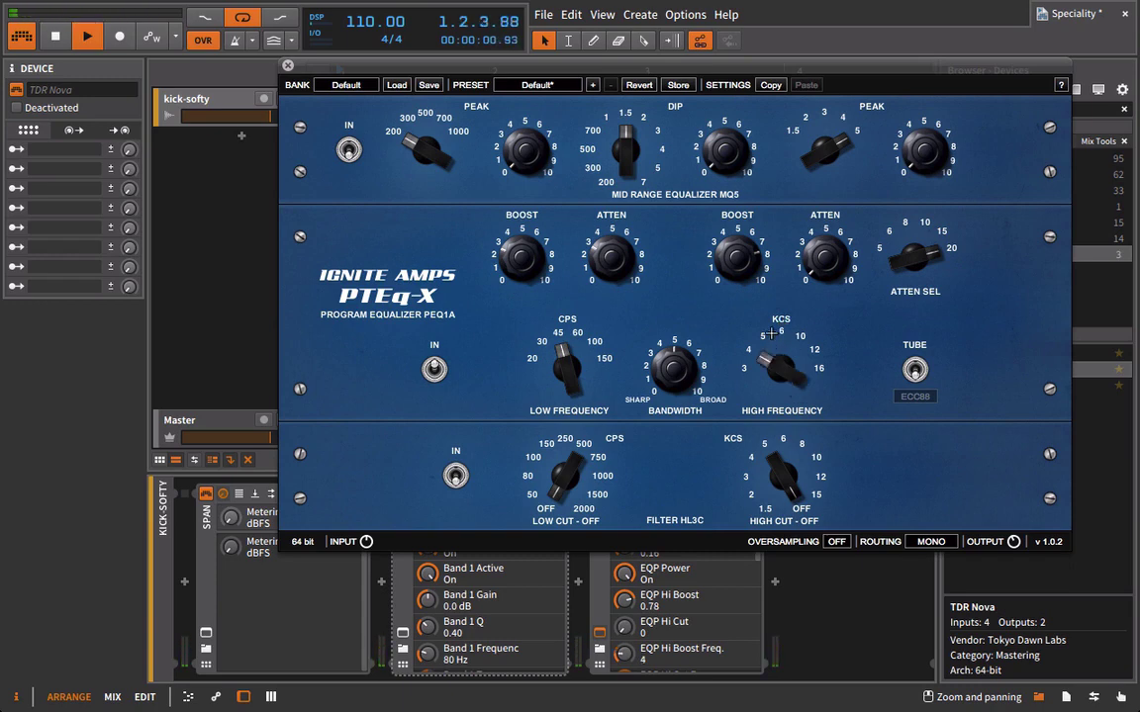
Replay the kick and cut the high boost amount down to 0.45.
key("space")
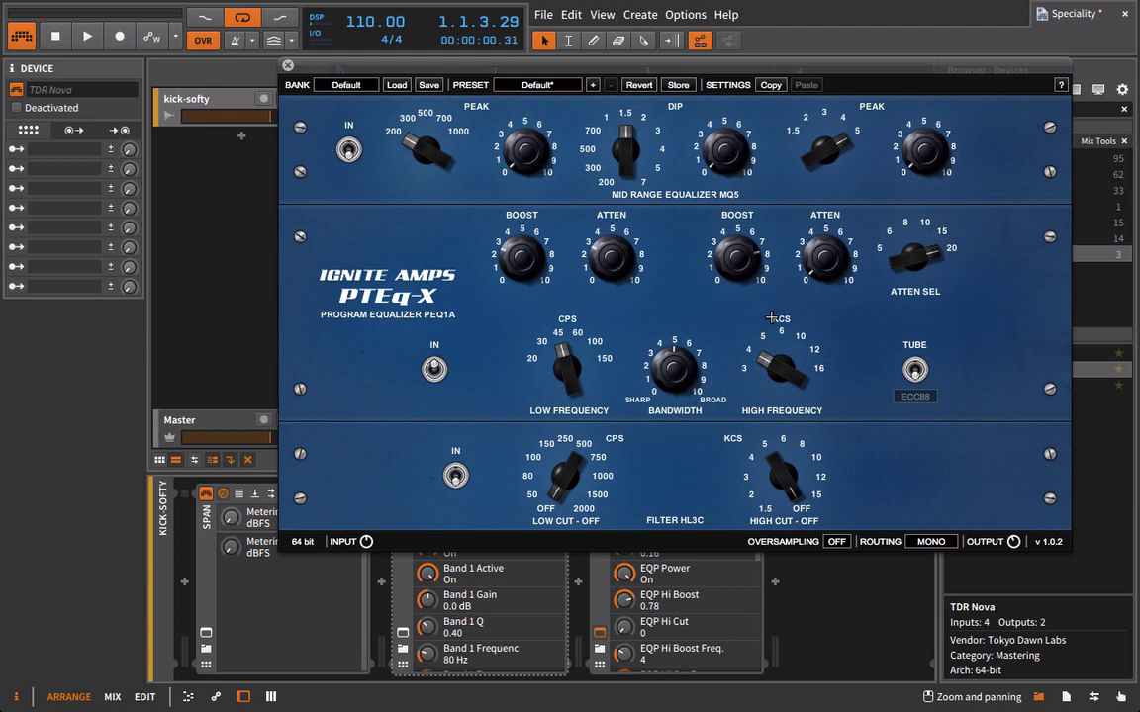
key("space")
left_click_drag(723, 226, 743, 318)
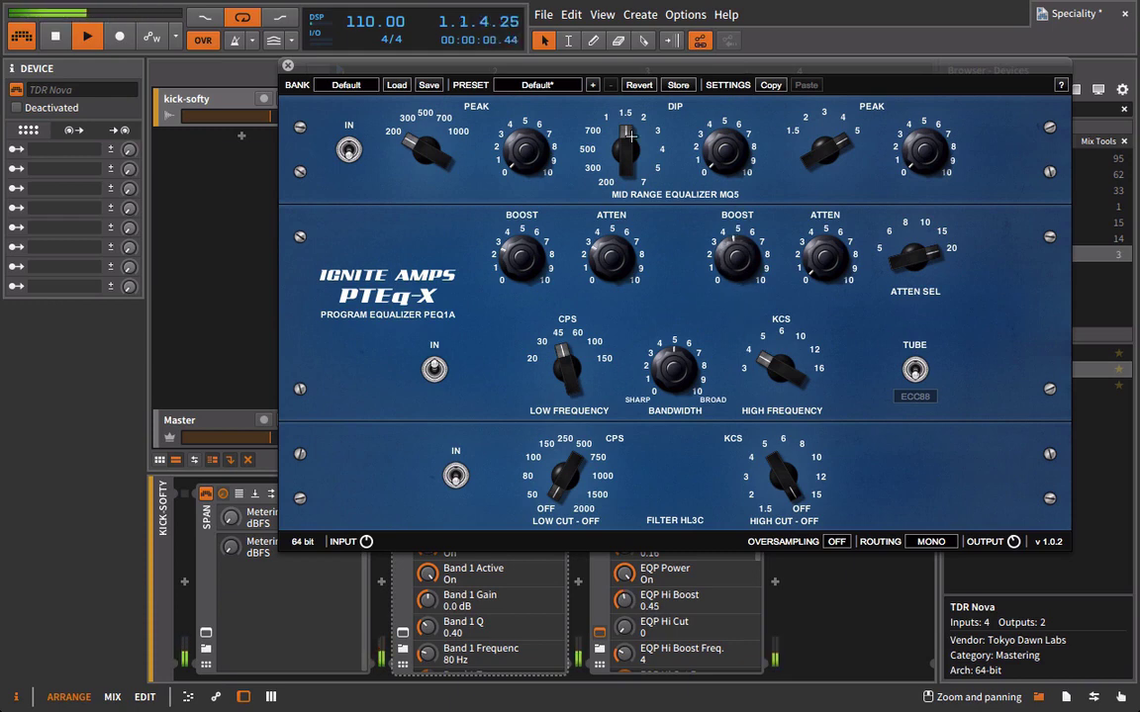
key("space")
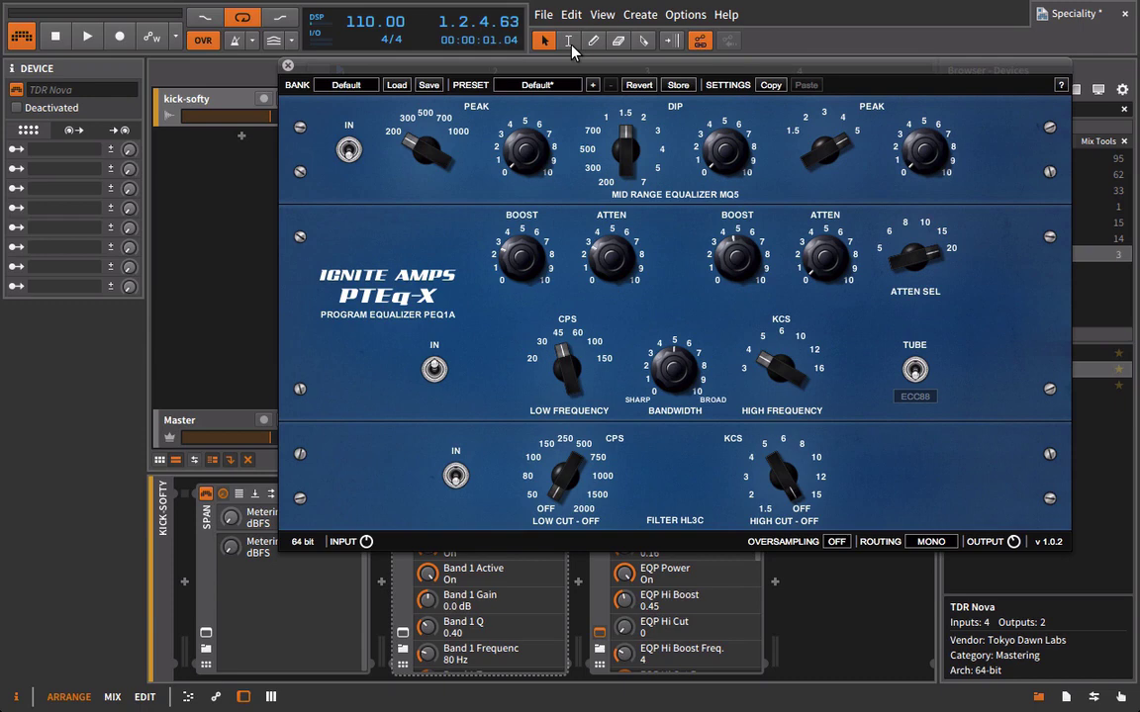
key("space")
left_click_drag(502, 66, 1002, 52)
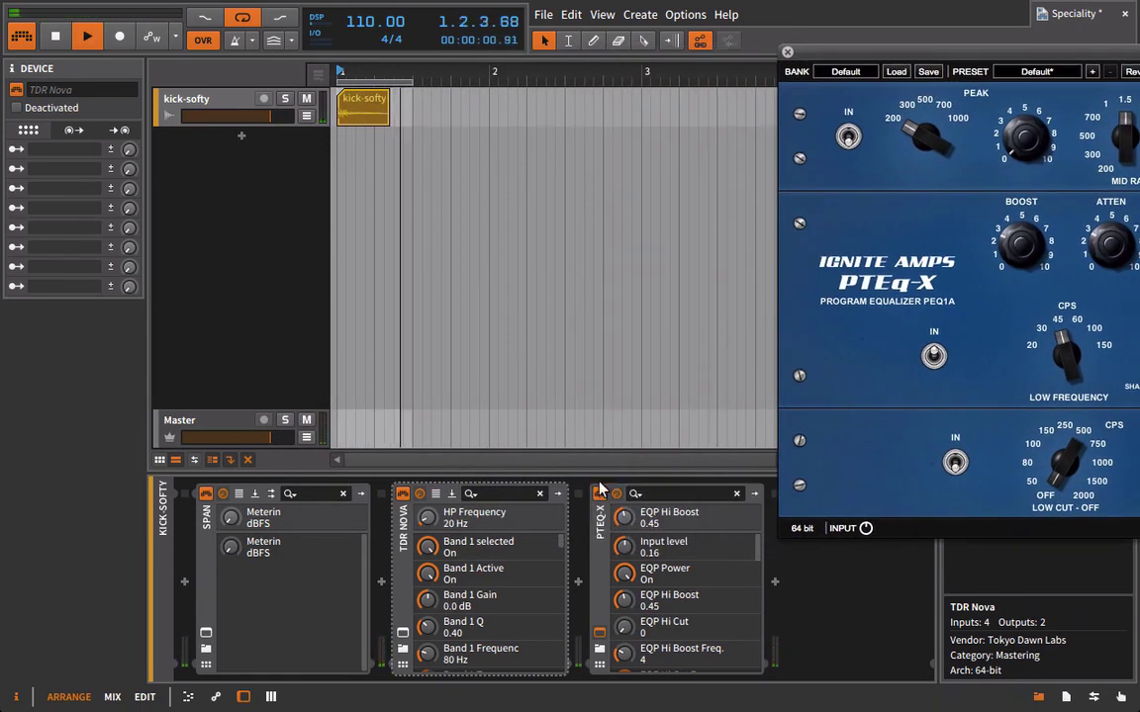
Bring the PTEq-X window back to centre and close it.
left_click(600, 499)
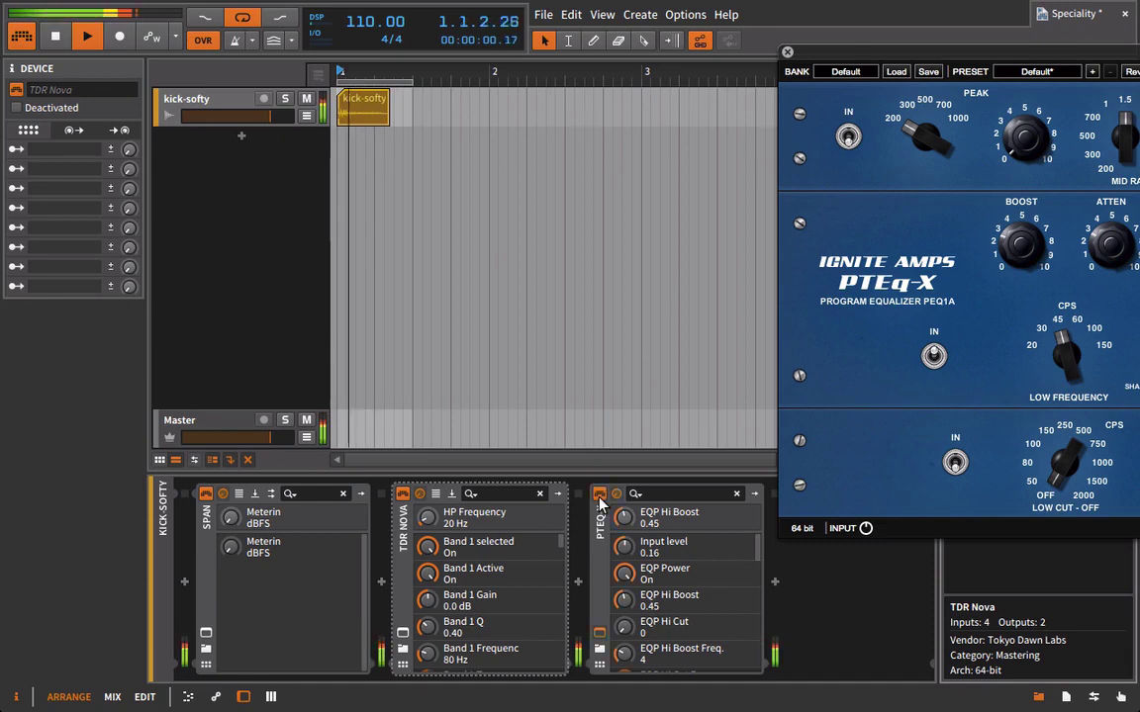
left_click_drag(838, 56, 237, 119)
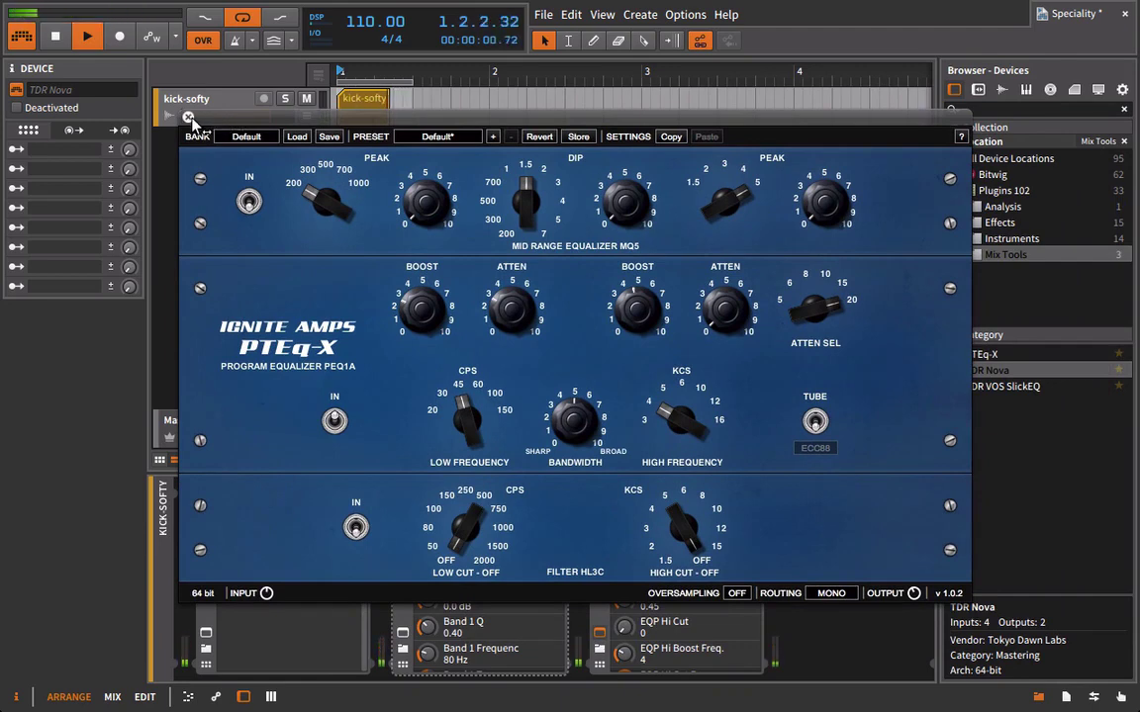
left_click(189, 118)
Browse the plugin folders and list the Analysis plugins showing SPAN.
left_click(1015, 239)
left_click(1000, 222)
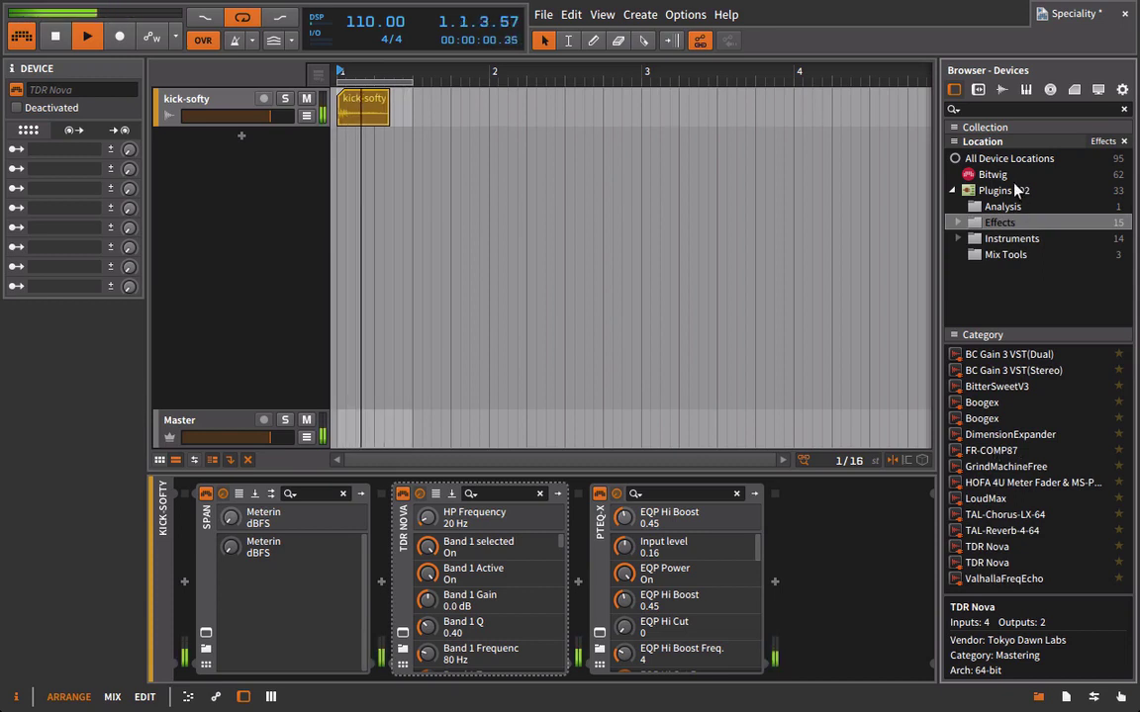
left_click(992, 238)
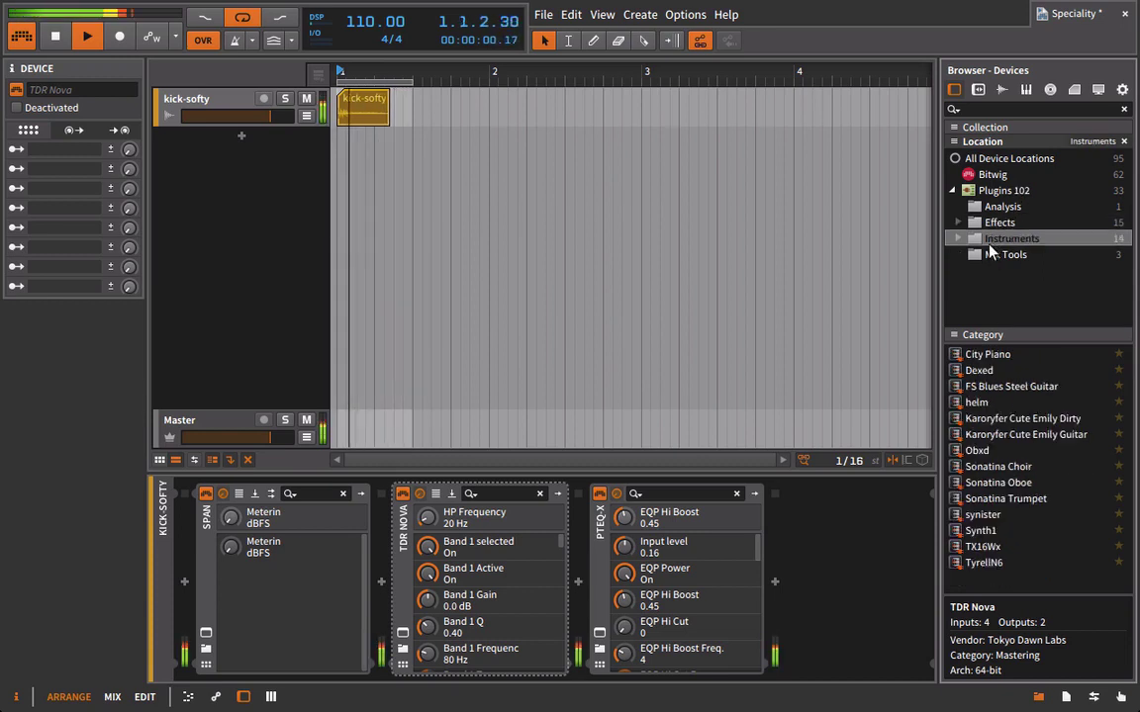
left_click(986, 255)
left_click(1001, 206)
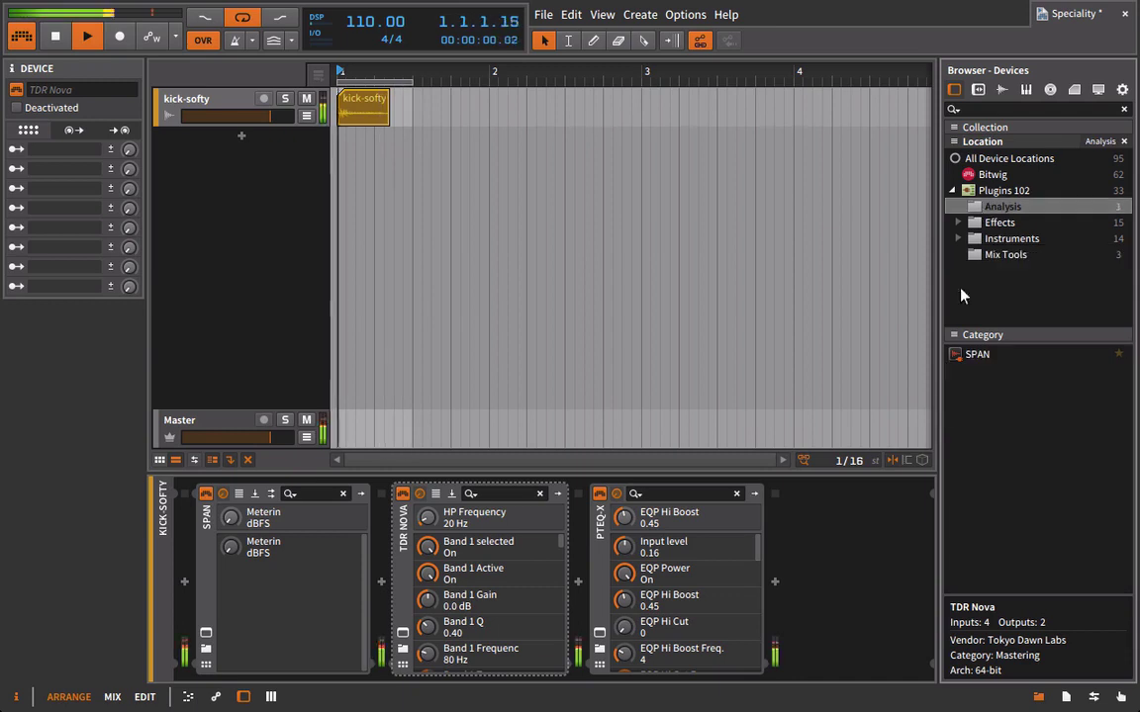
Add a second SPAN at the end of kick-softy's chain with a purple spectrum.
left_click_drag(965, 358, 876, 535)
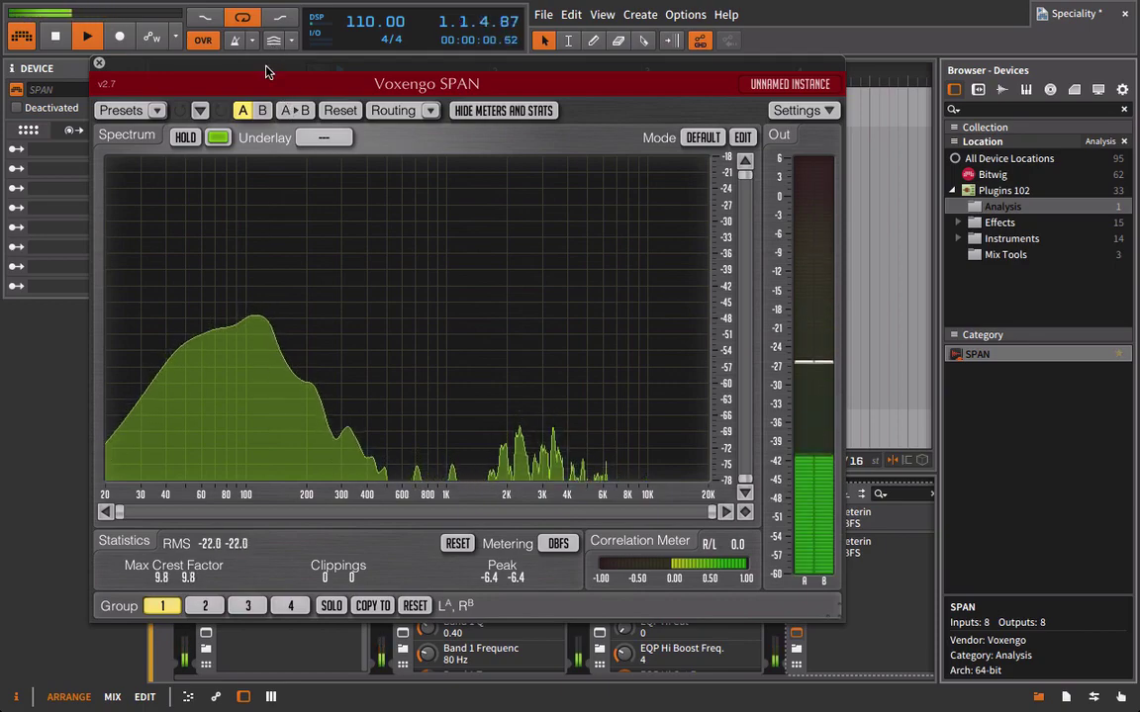
left_click_drag(268, 72, 624, 51)
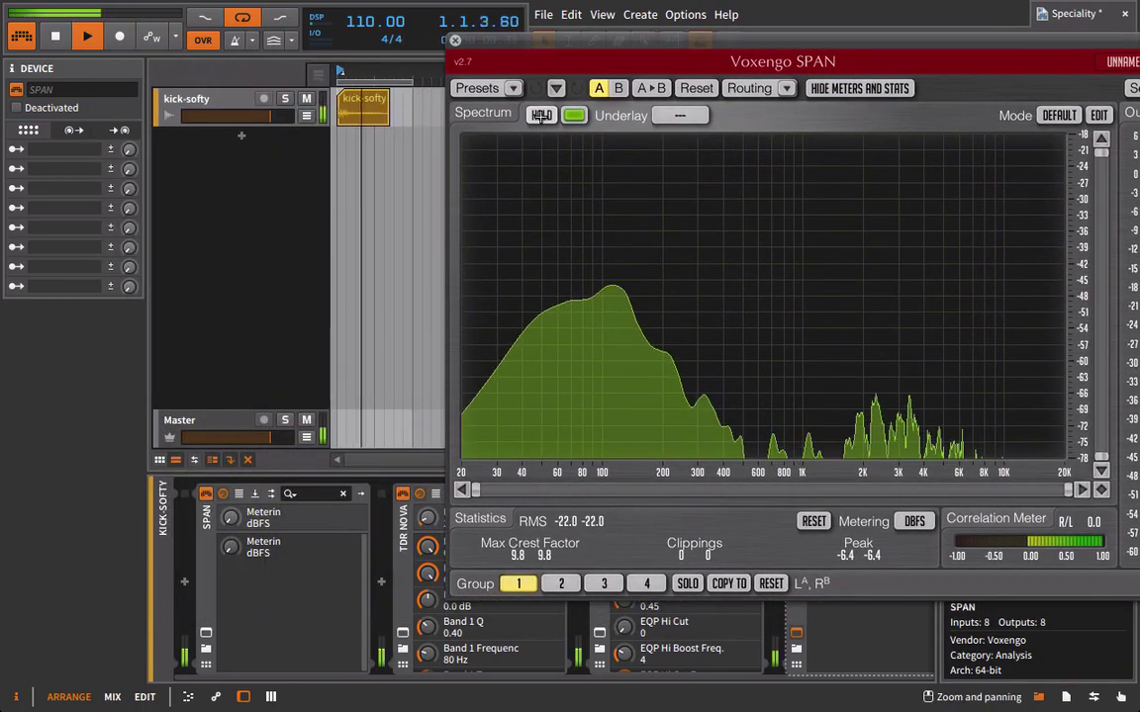
left_click(542, 115)
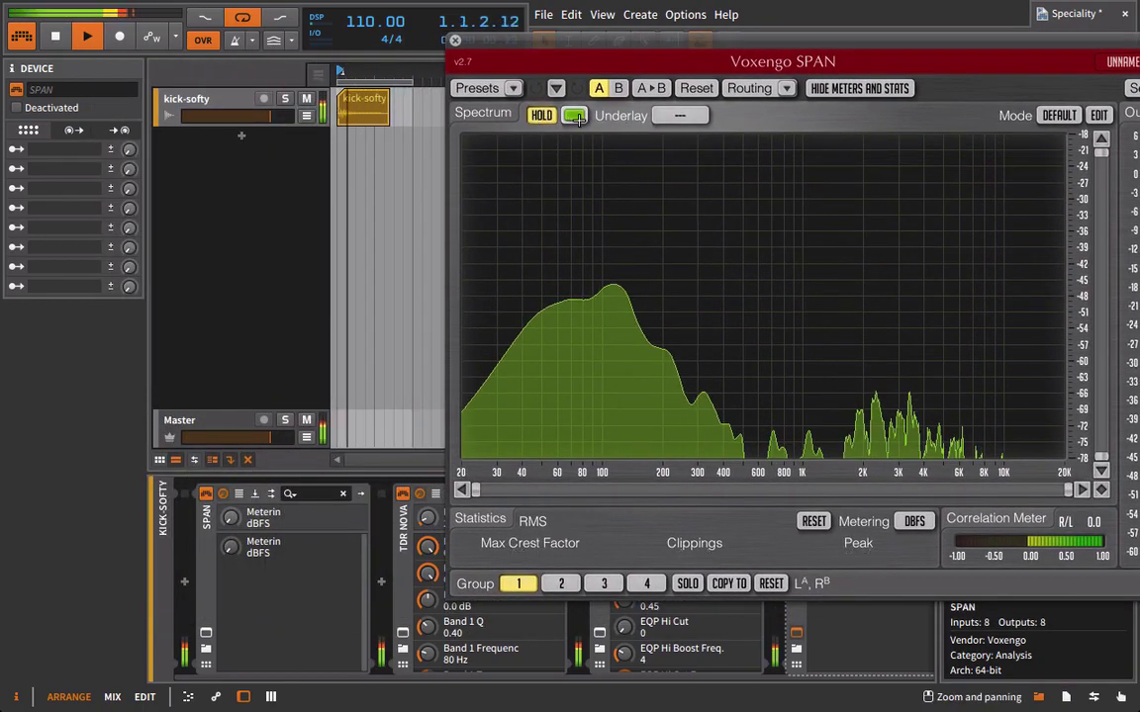
left_click(574, 116)
left_click(576, 185)
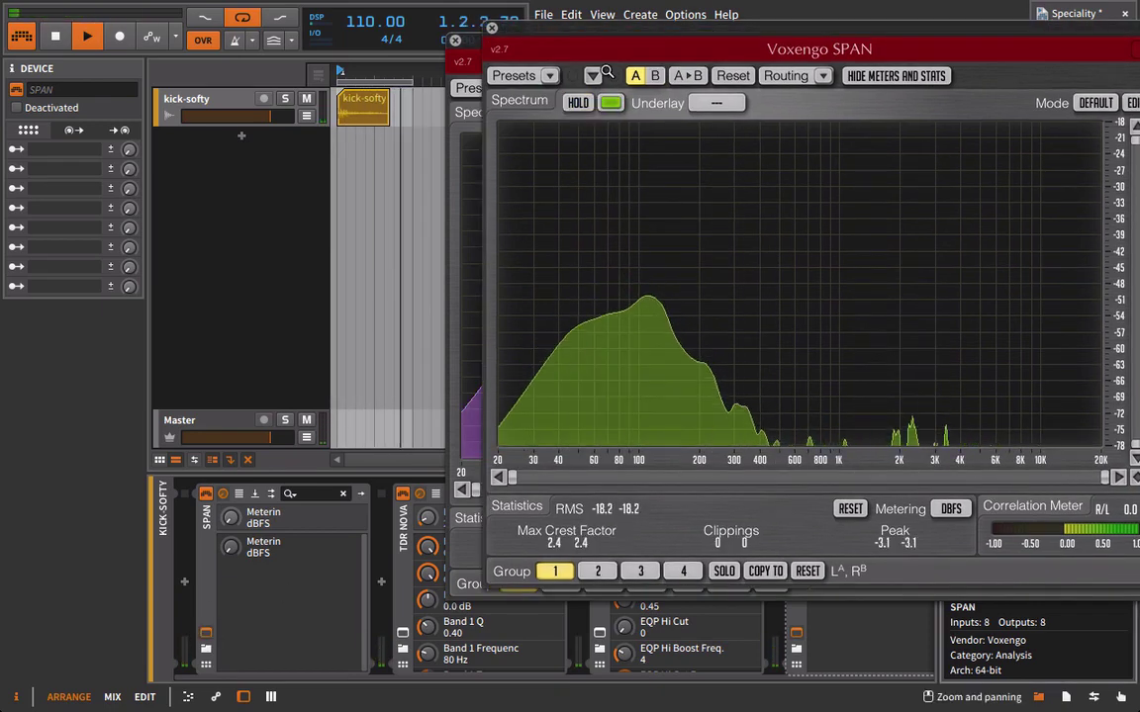
Open the first SPAN and change its green spectrum colour to white.
left_click(571, 15)
left_click(543, 14)
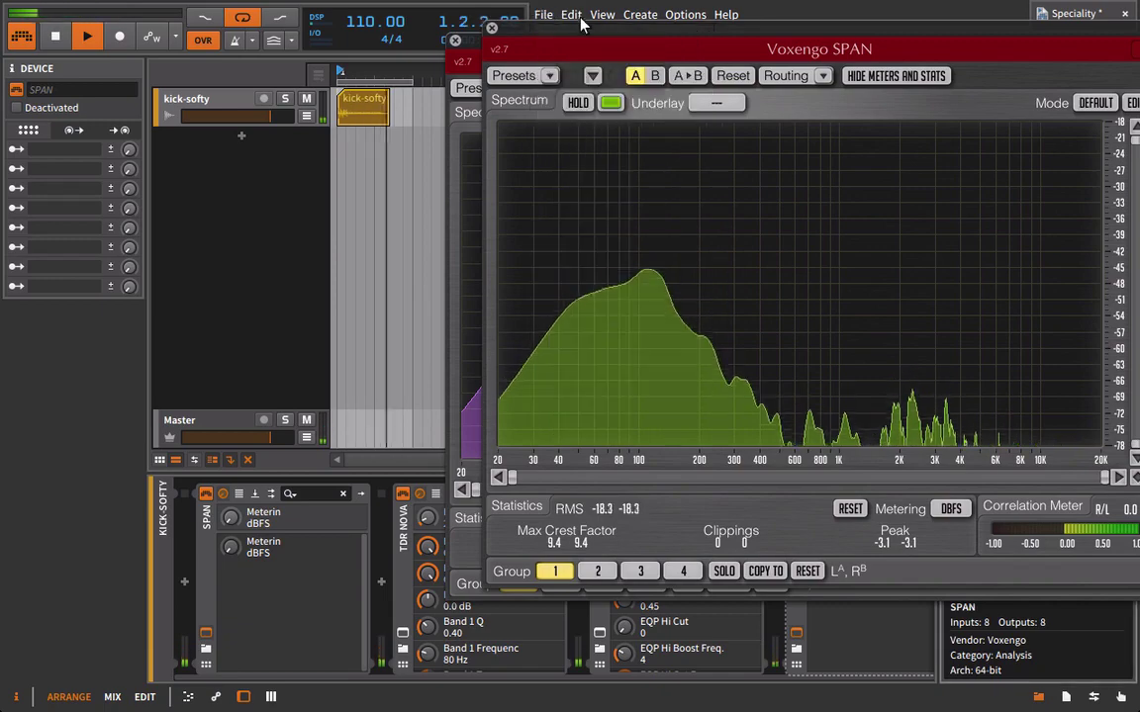
left_click_drag(559, 36, 137, 204)
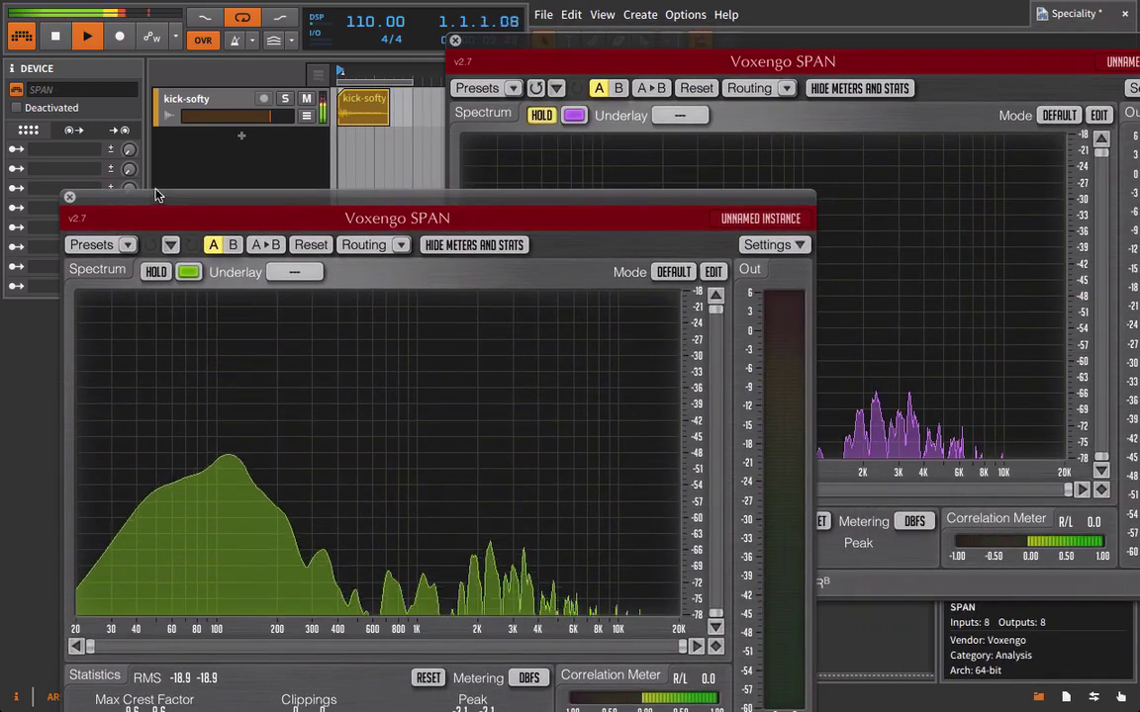
left_click(156, 273)
left_click(188, 273)
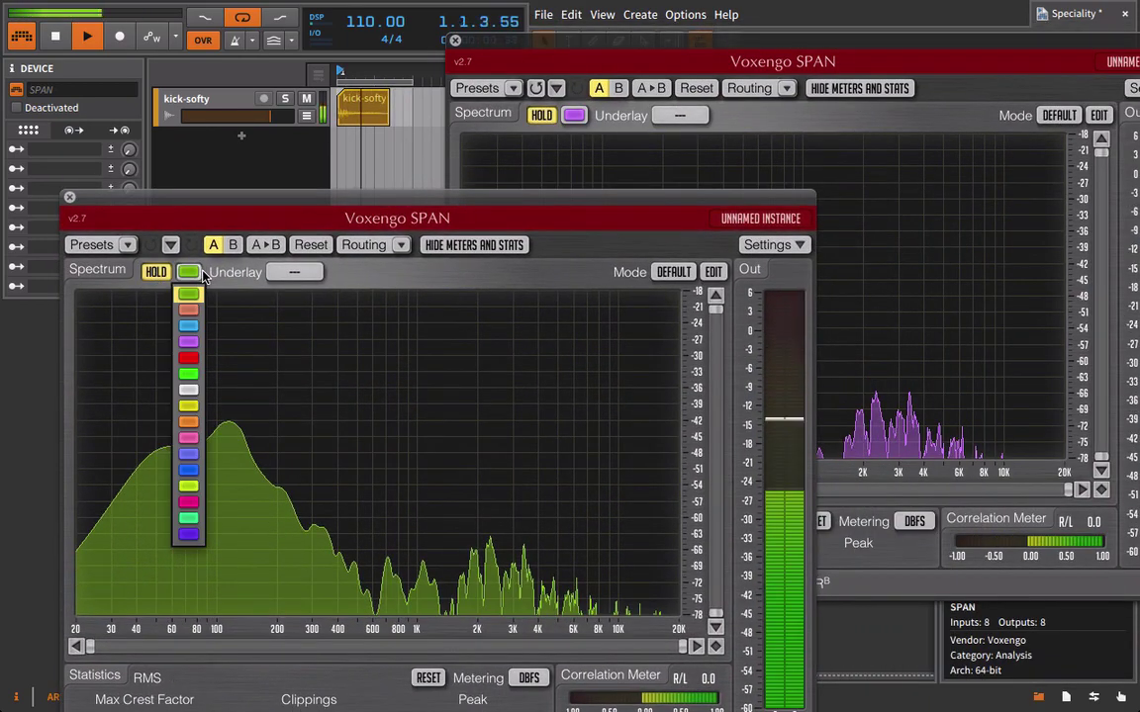
left_click(188, 390)
Close both the white and purple SPAN windows.
left_click_drag(632, 196, 594, 26)
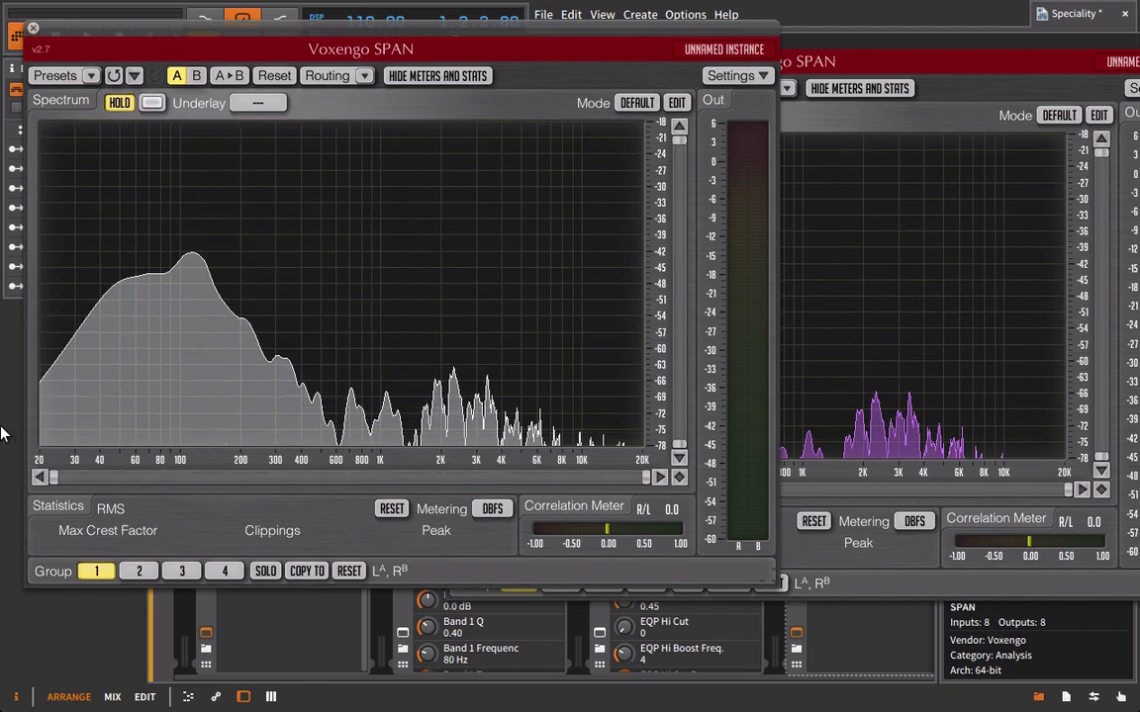
left_click_drag(244, 30, 373, 109)
left_click(163, 105)
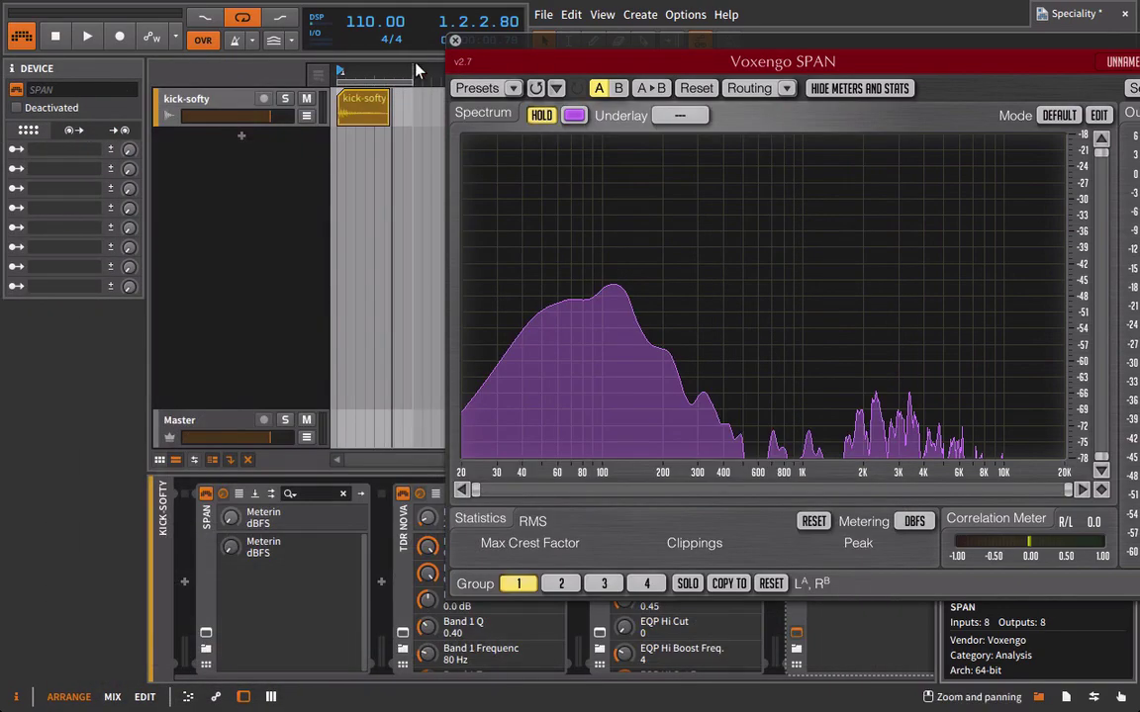
left_click(455, 41)
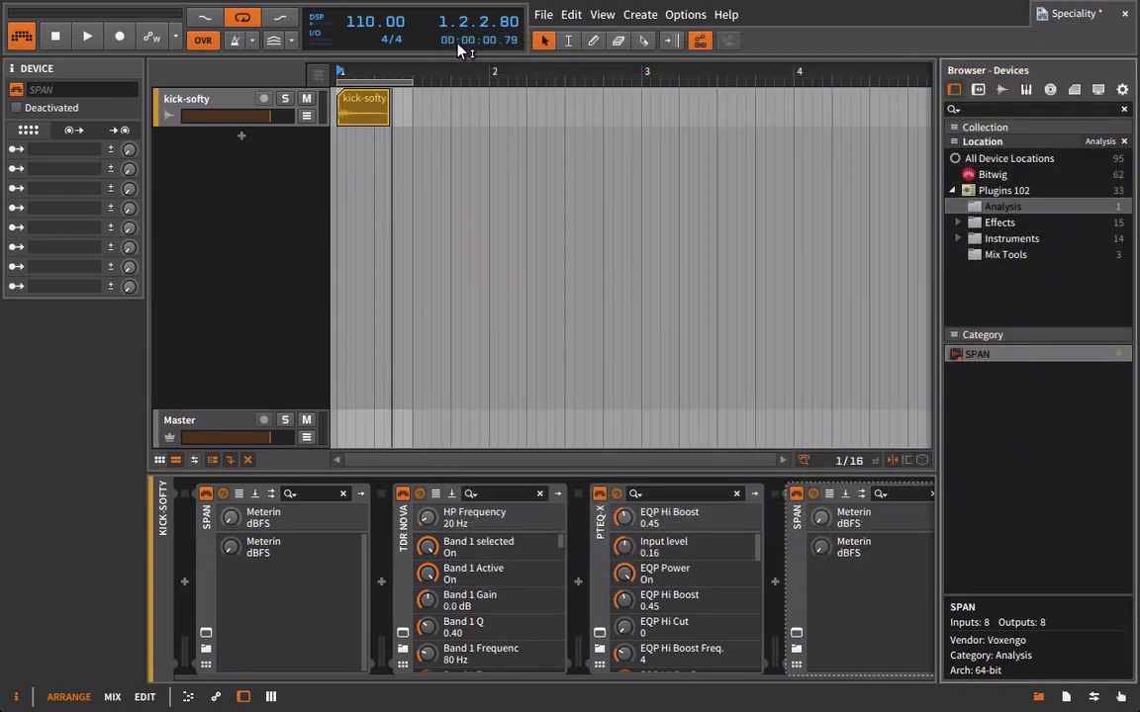
Reopen PTEq-X, switch the tube on, drive input to 11.34 dB, output -4.50 dB.
left_click(1041, 697)
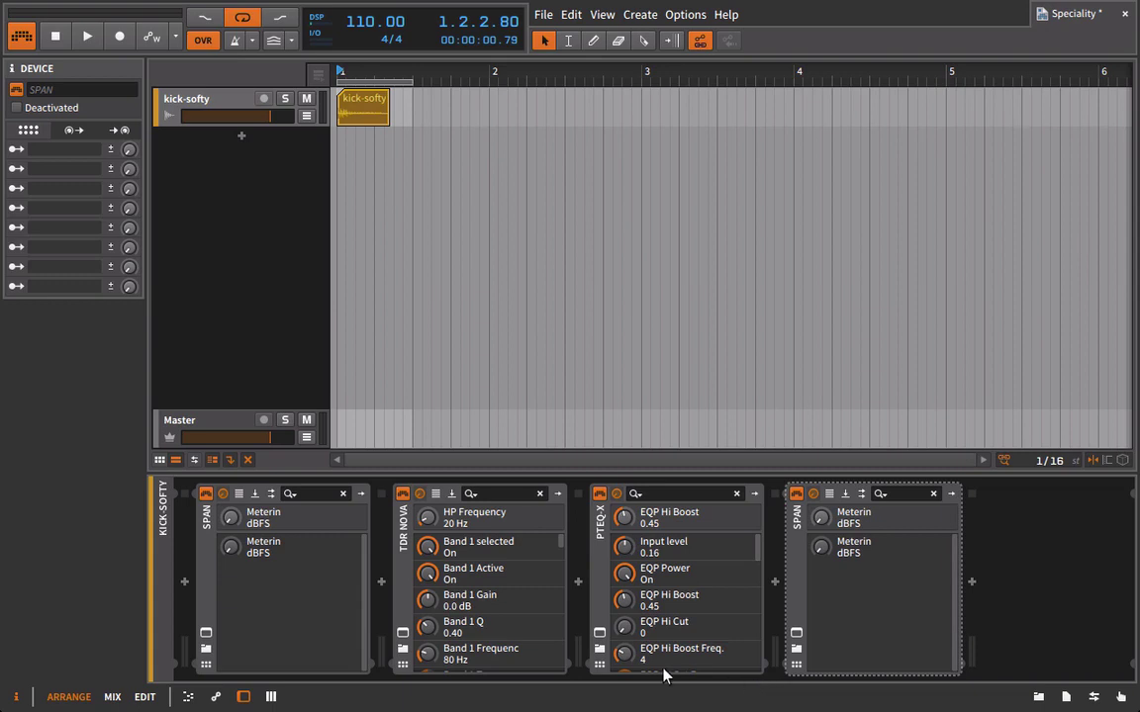
left_click(600, 634)
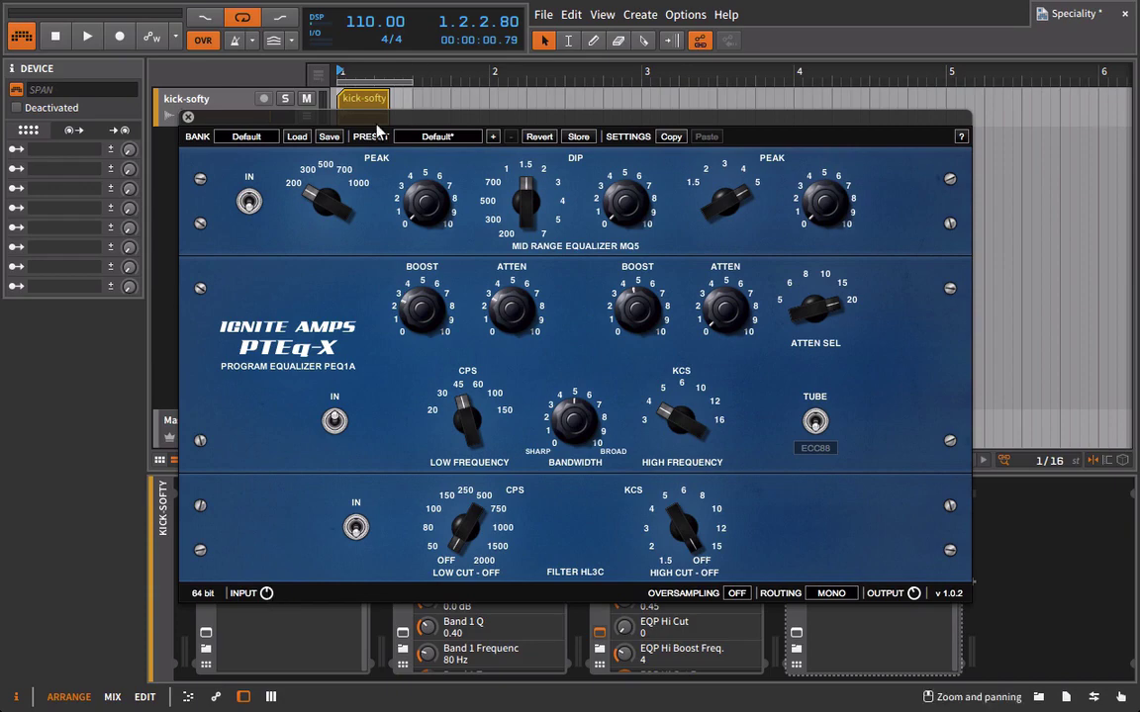
left_click_drag(350, 118, 567, 54)
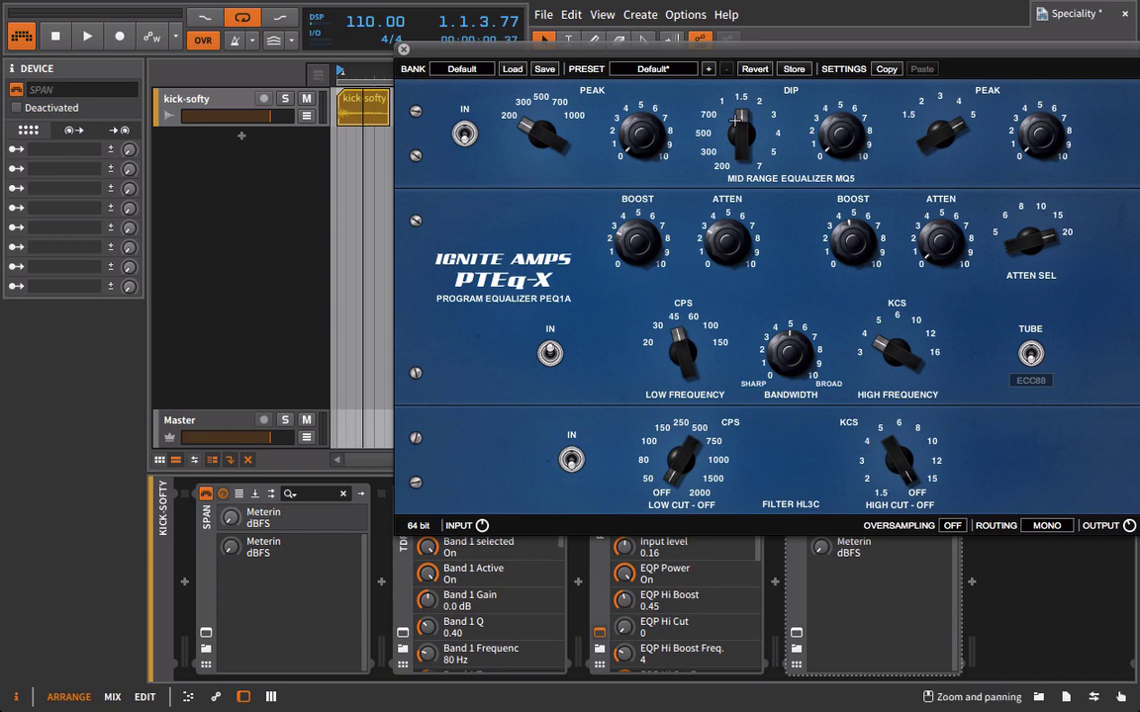
key("space")
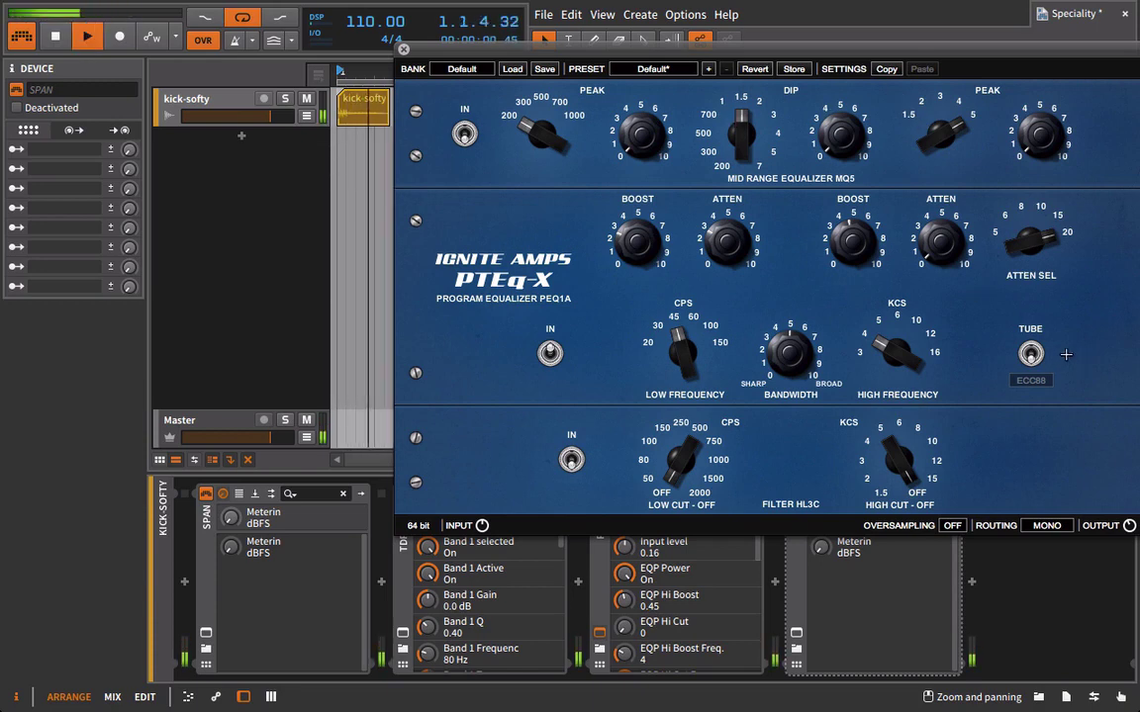
left_click(1030, 353)
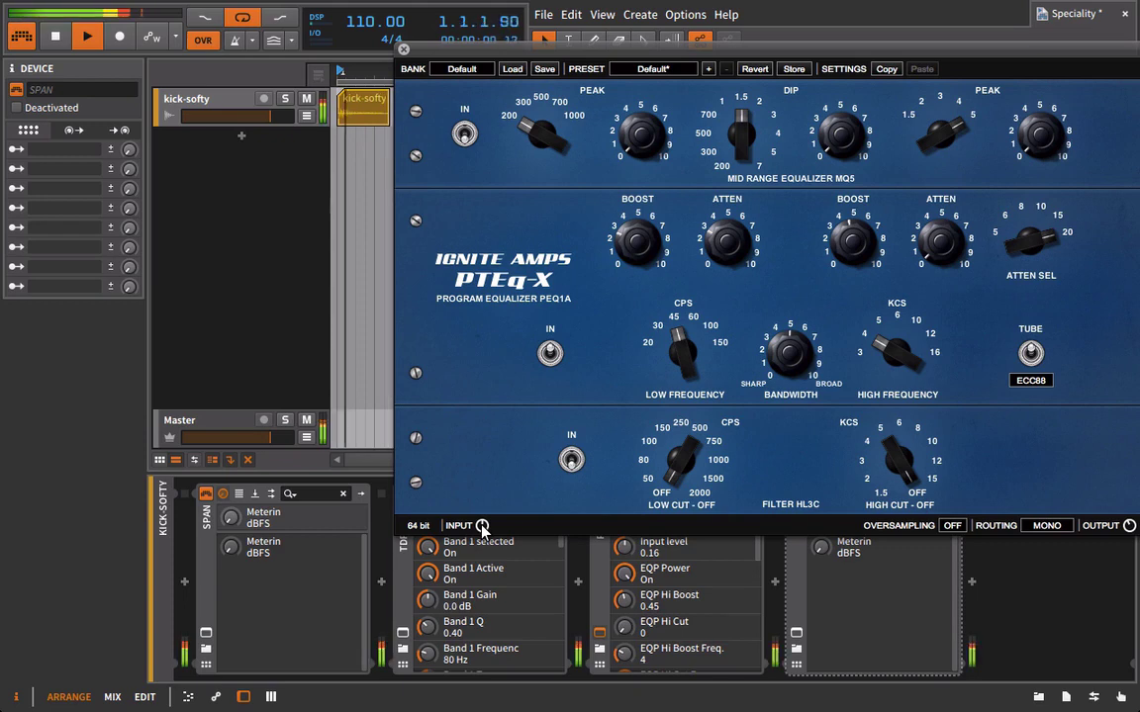
left_click_drag(482, 526, 476, 491)
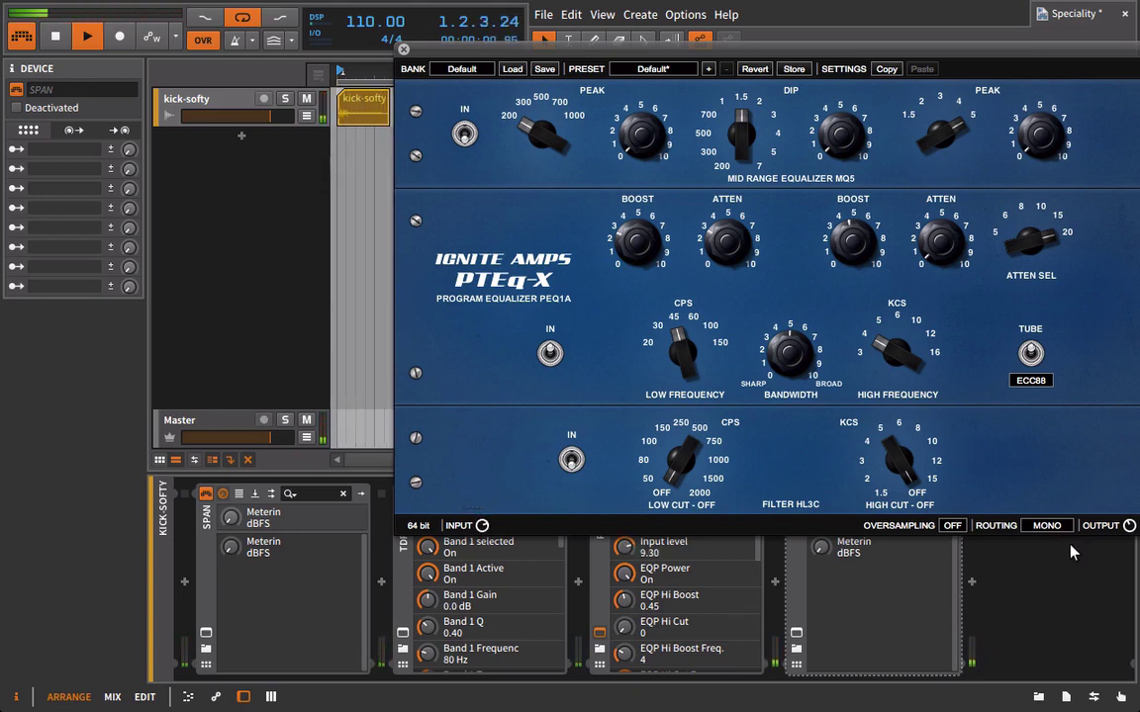
left_click_drag(1130, 528, 1128, 551)
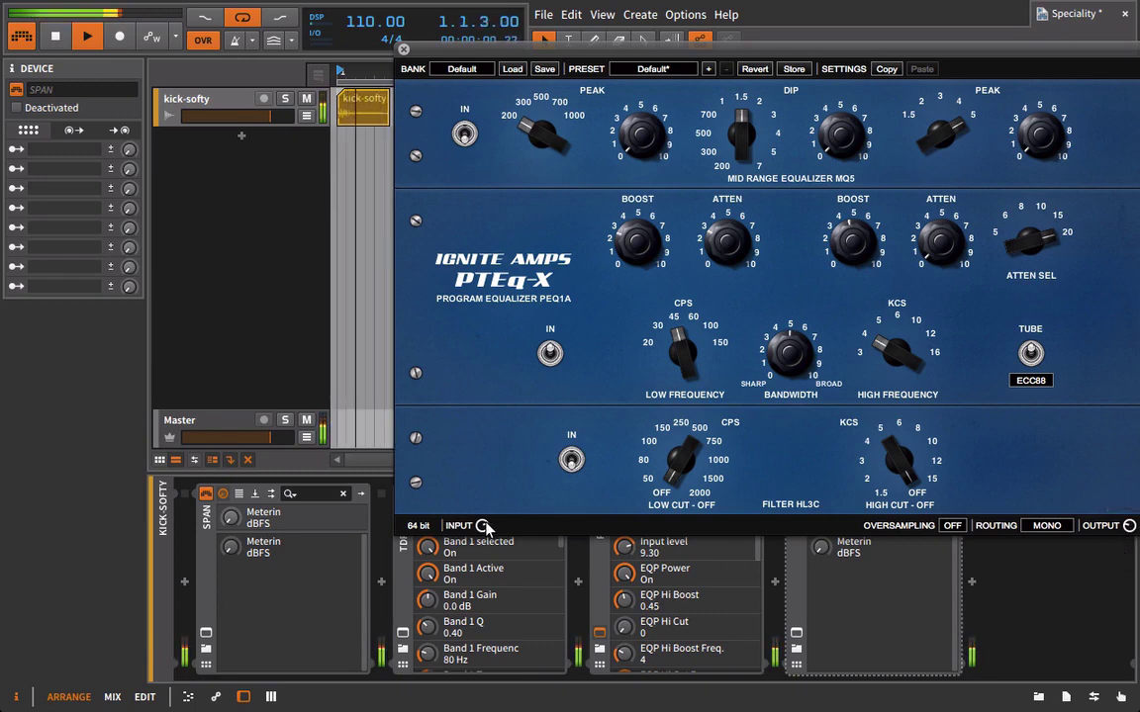
left_click_drag(485, 527, 510, 507)
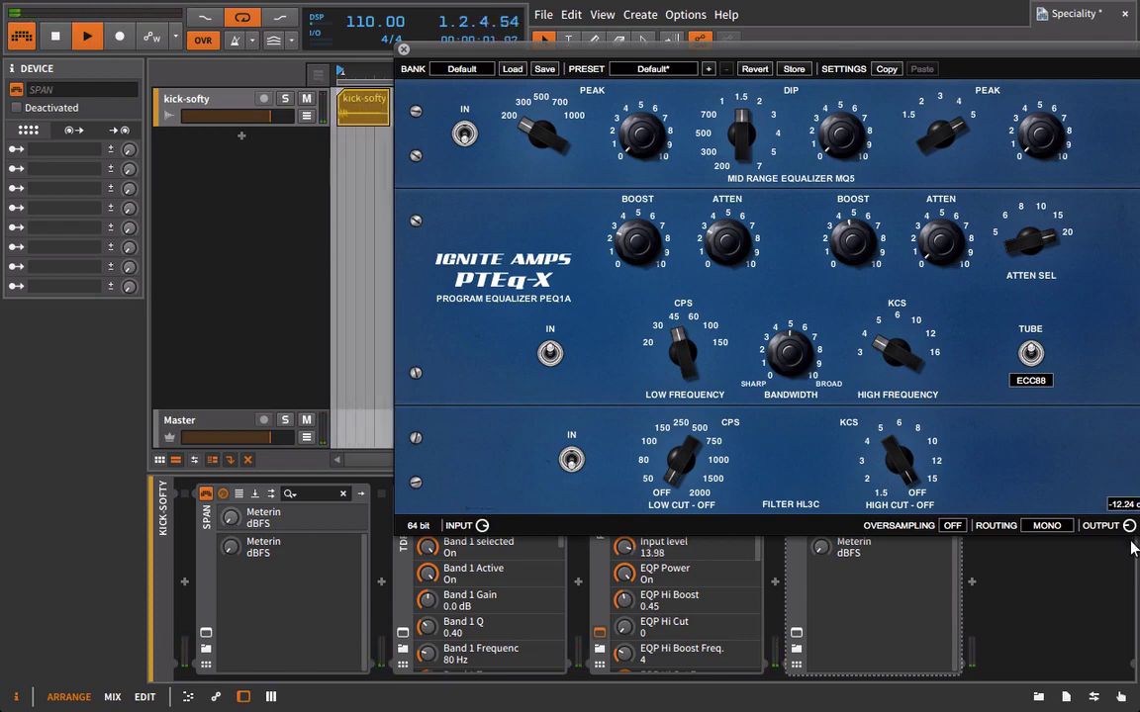
Audition the ECC81, ECC82, ECC83 and ECC88 tube types on PTEq-X.
left_click(1032, 382)
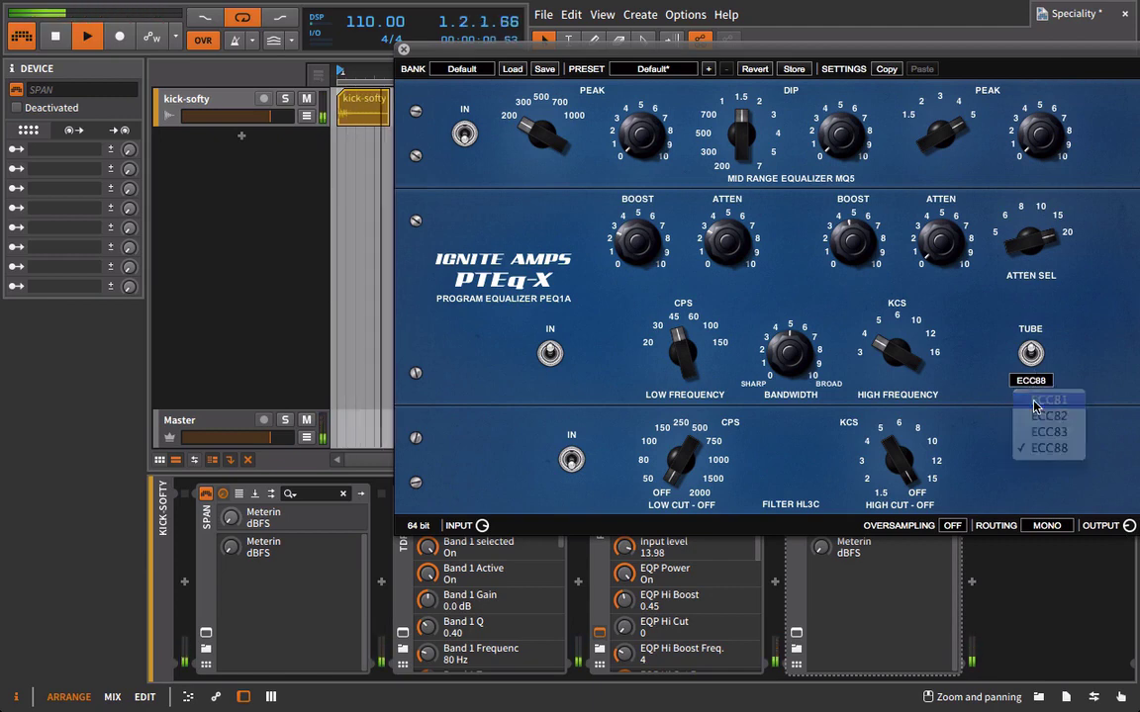
left_click(1035, 401)
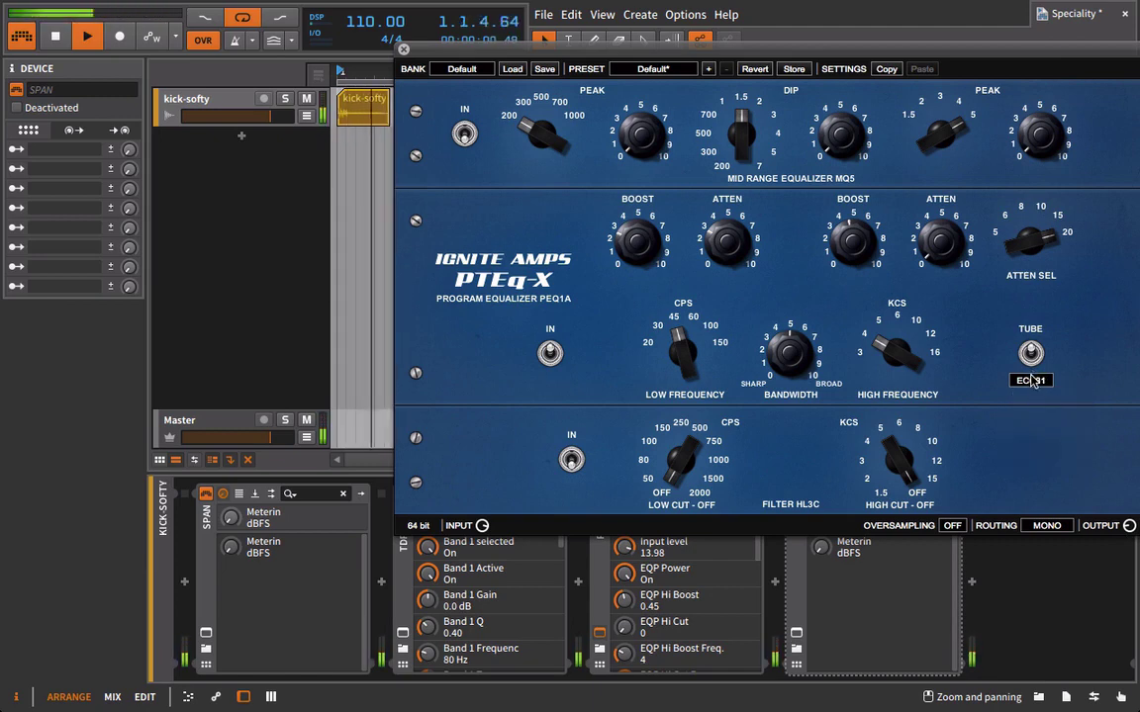
left_click(1031, 381)
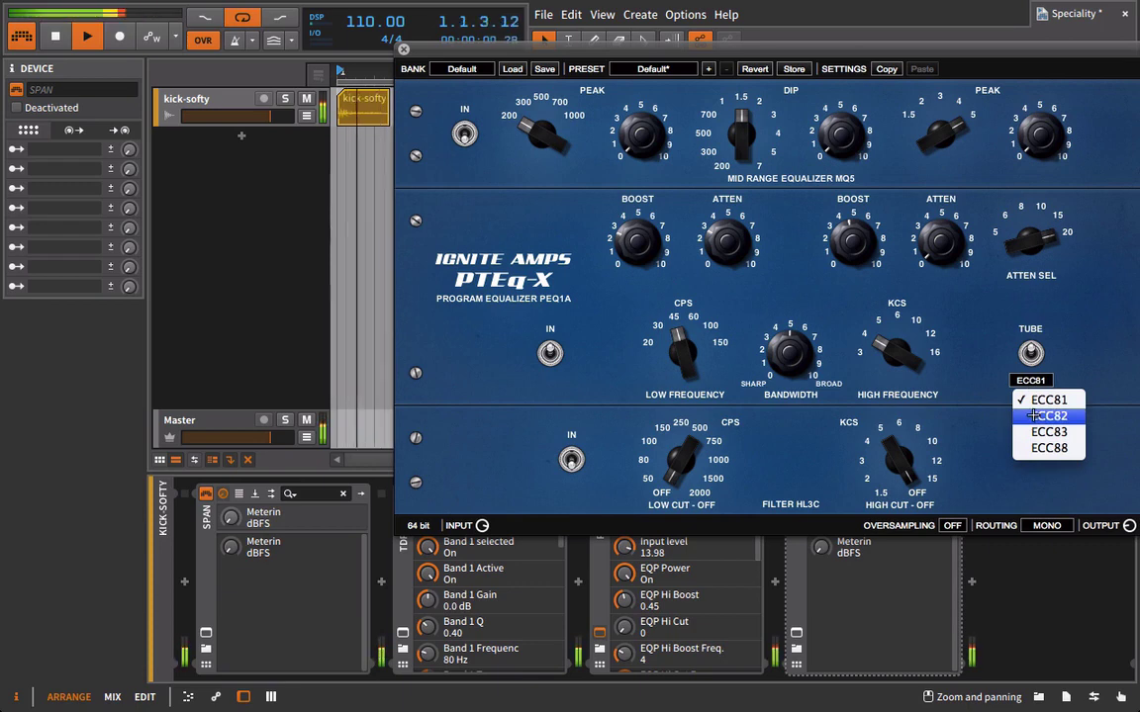
left_click(1034, 416)
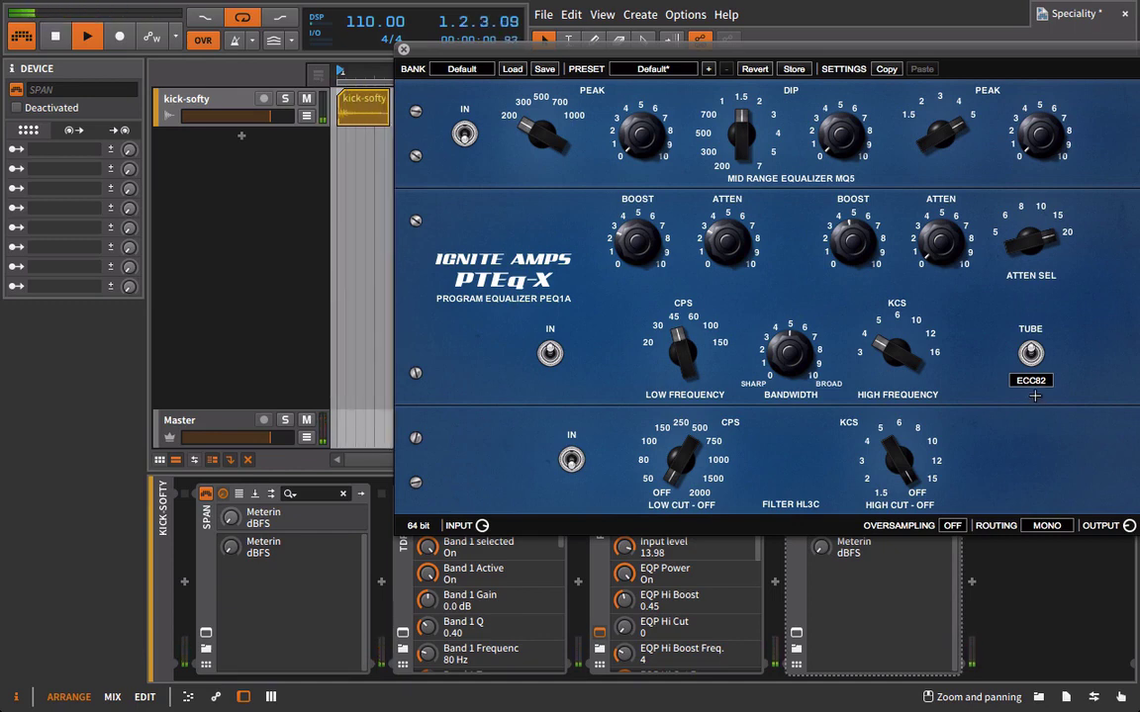
left_click(1032, 383)
left_click(1032, 434)
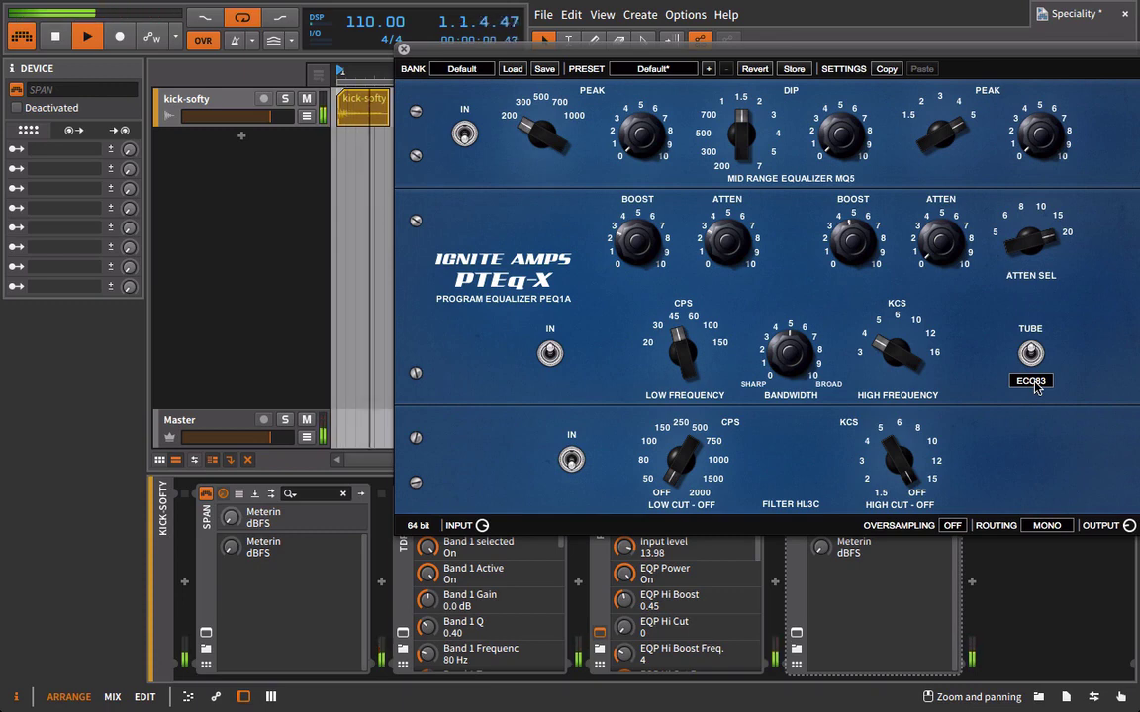
left_click(1034, 384)
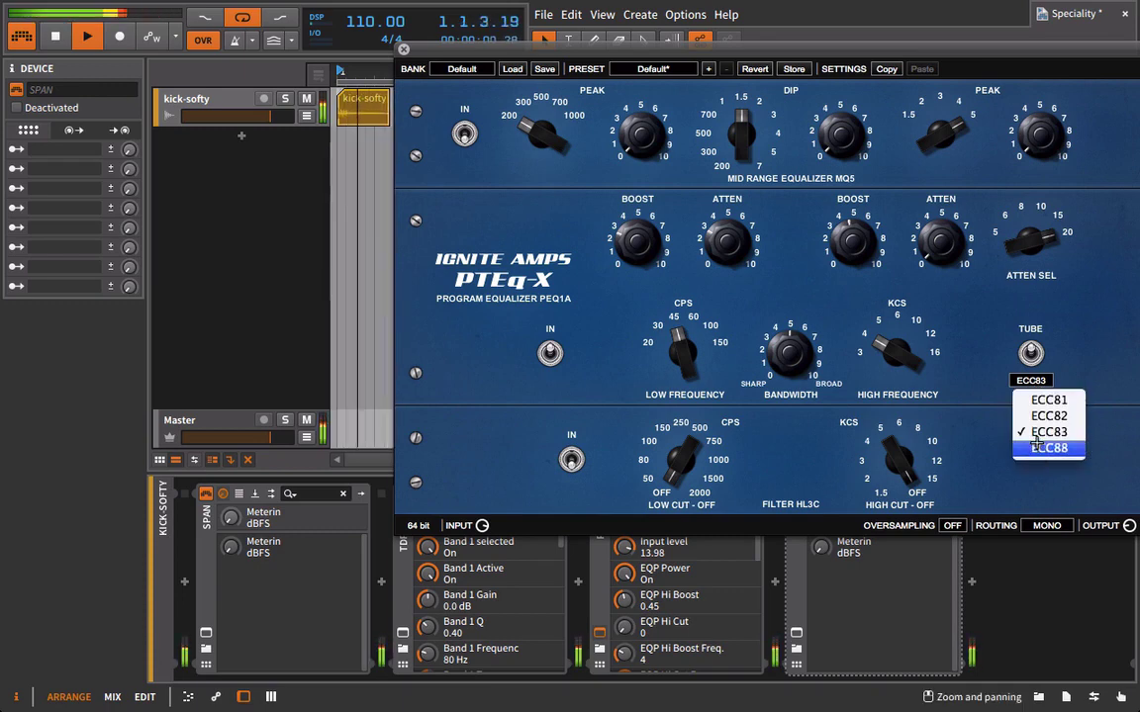
left_click(1036, 447)
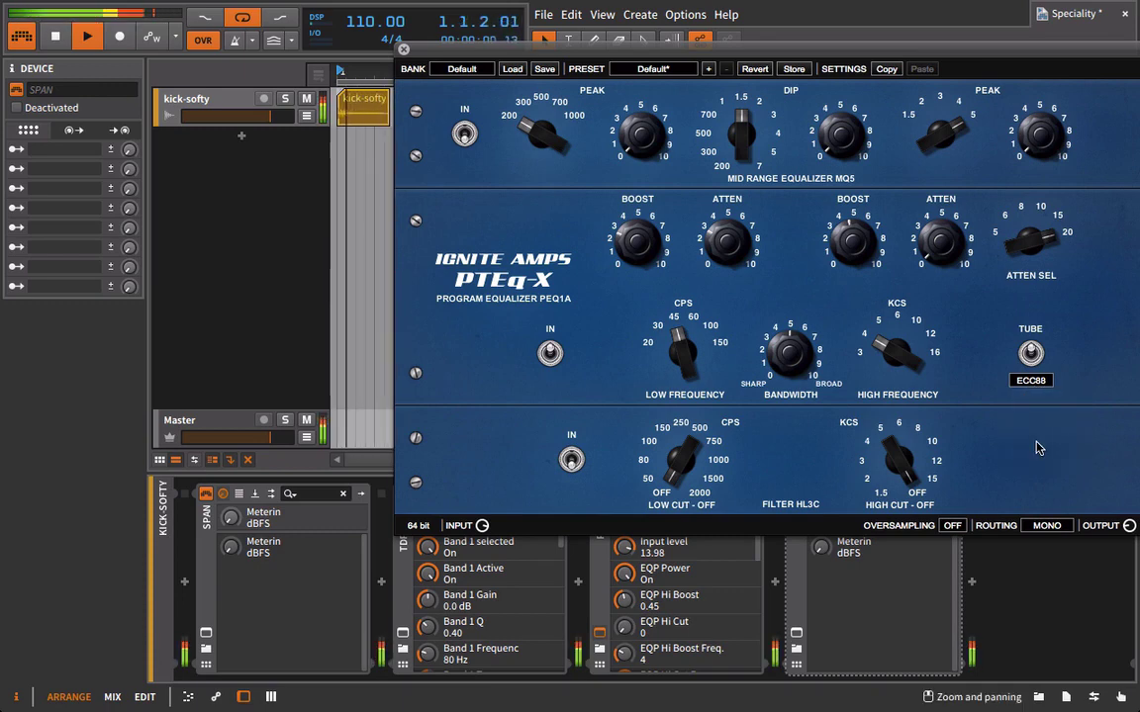
Compare ECC82, ECC83 and ECC88 again, settle on ECC82, and close PTEq-X.
left_click(1031, 380)
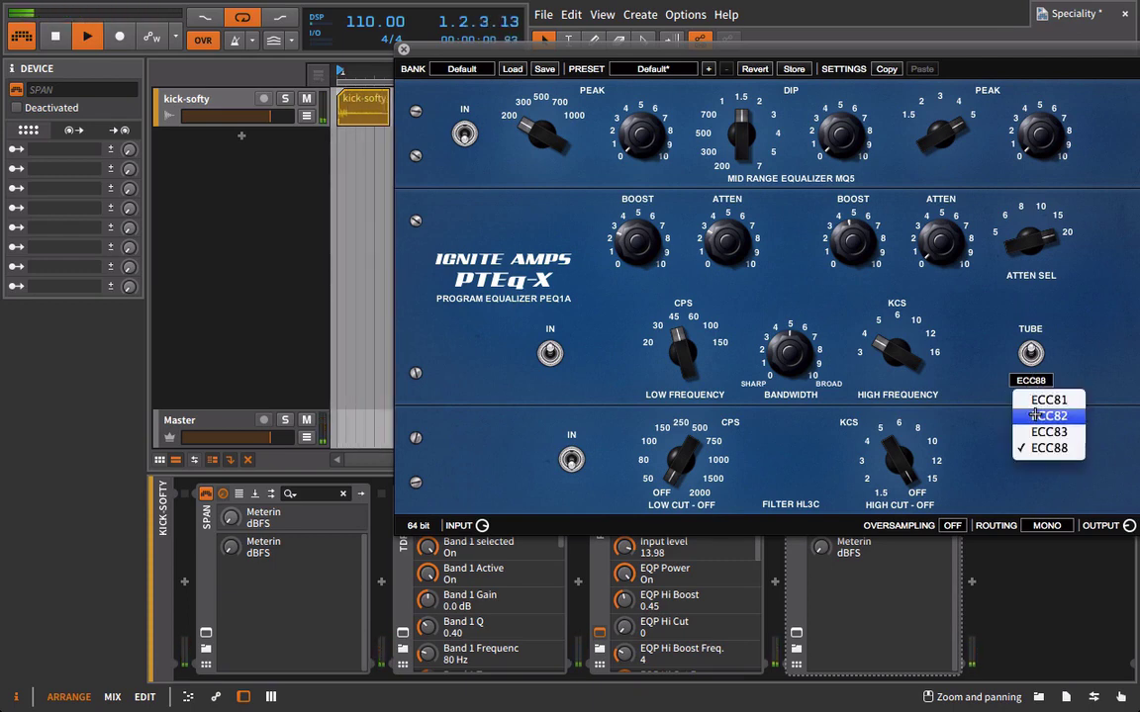
left_click(1035, 415)
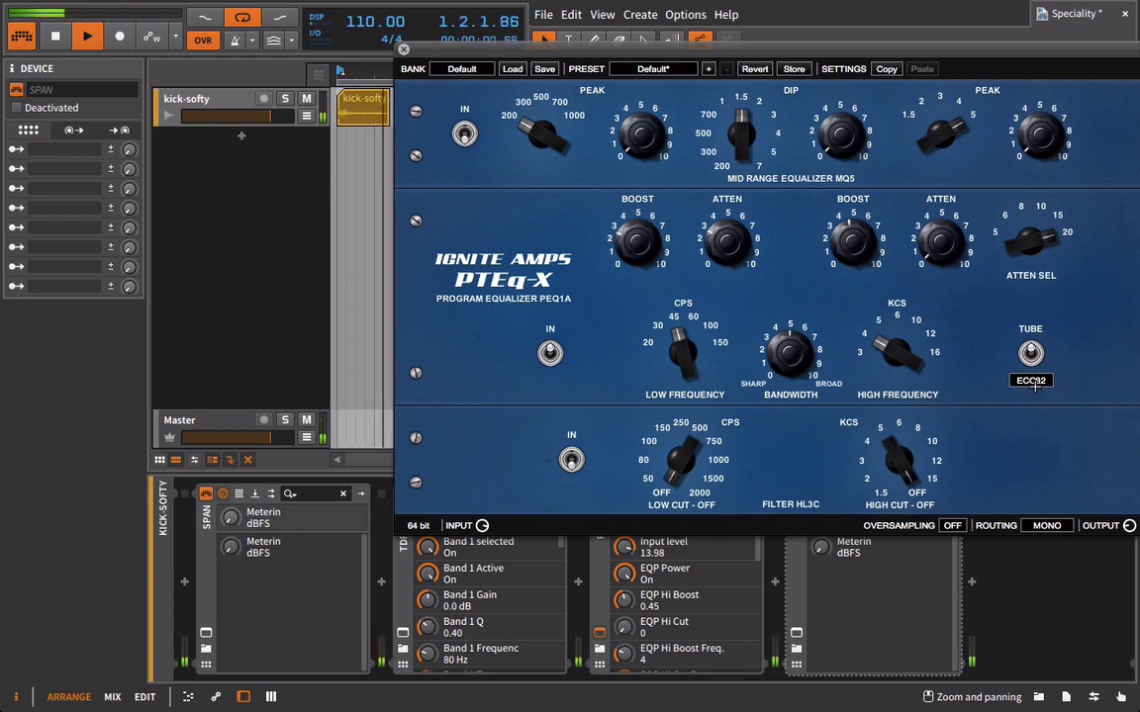
left_click(1035, 384)
left_click(1036, 433)
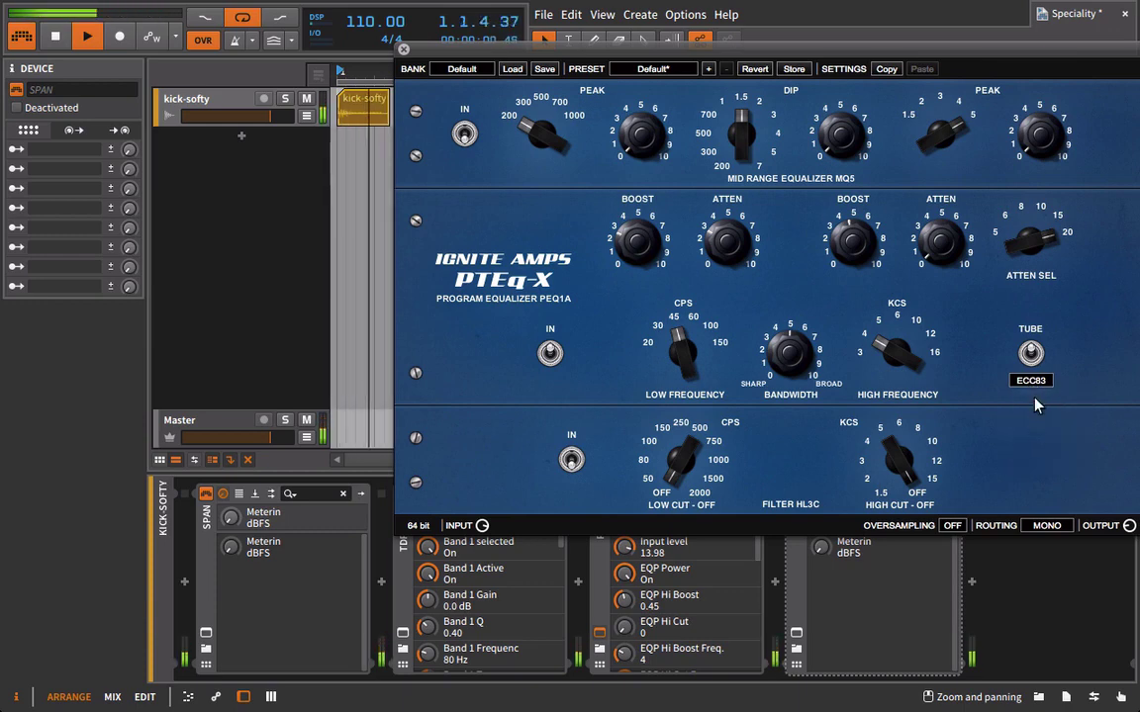
left_click(1031, 381)
left_click(1036, 447)
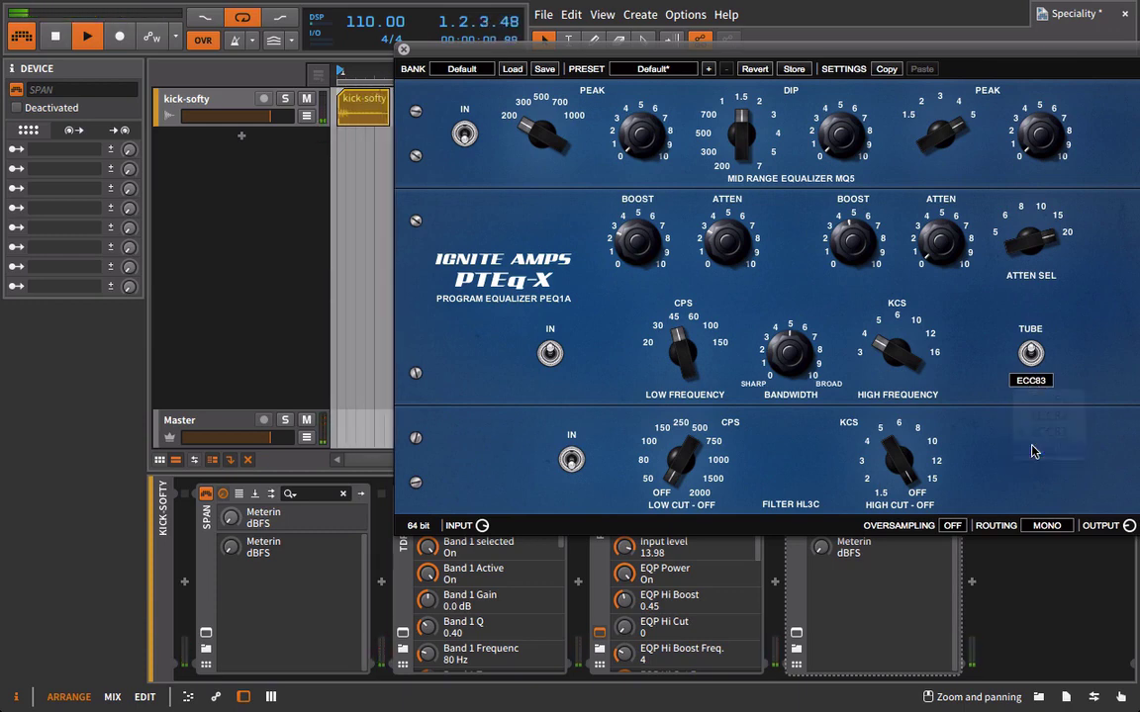
left_click(1031, 382)
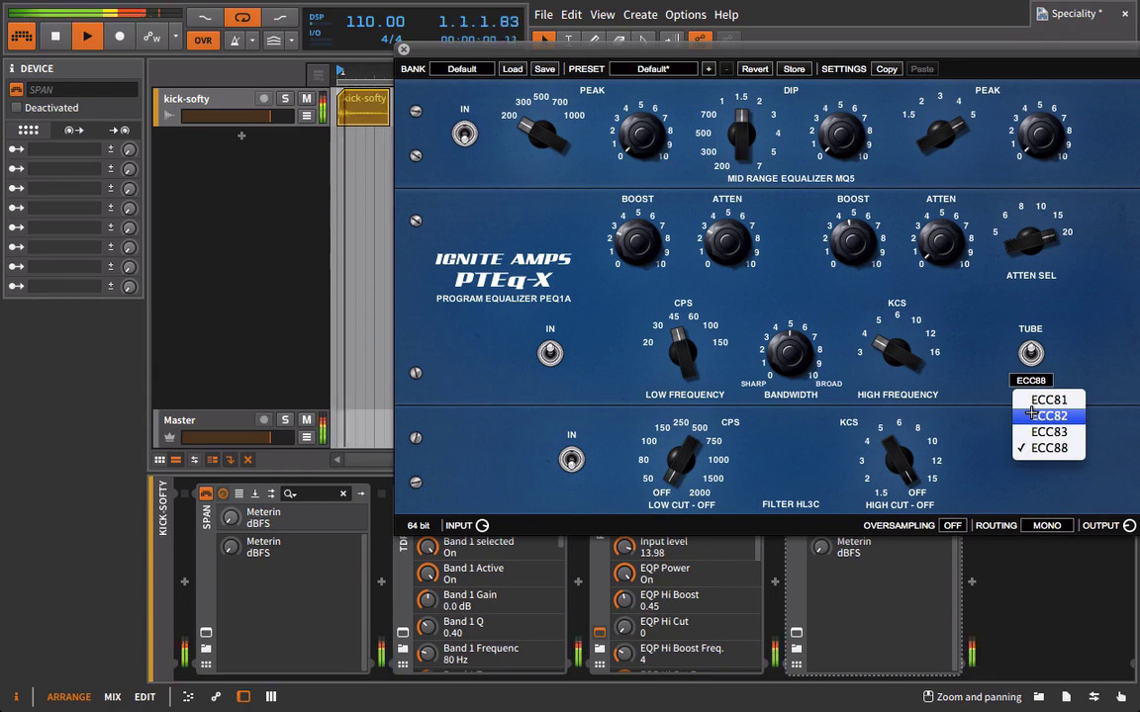
left_click(1032, 416)
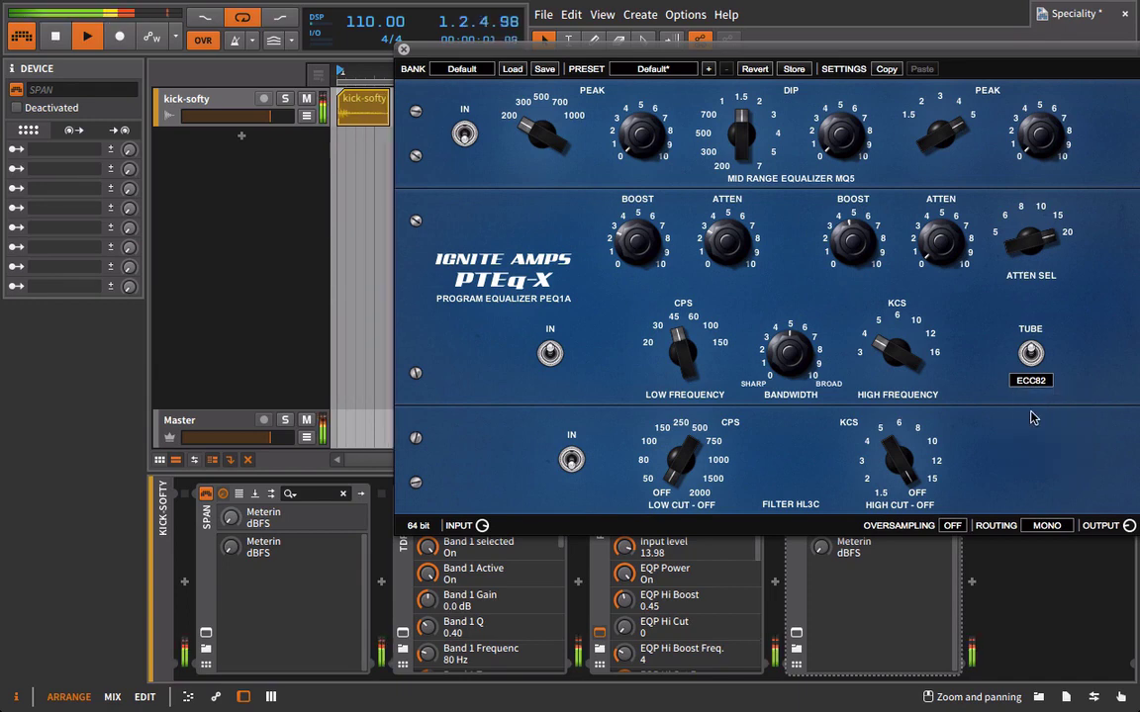
left_click(403, 49)
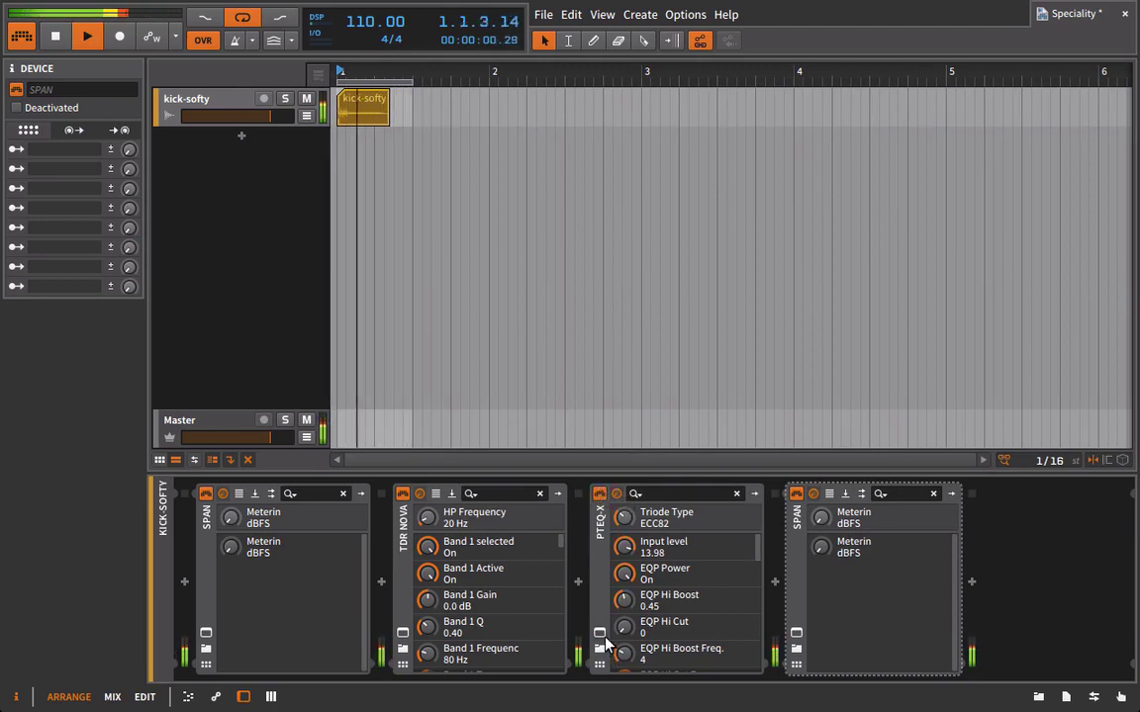
left_click(603, 636)
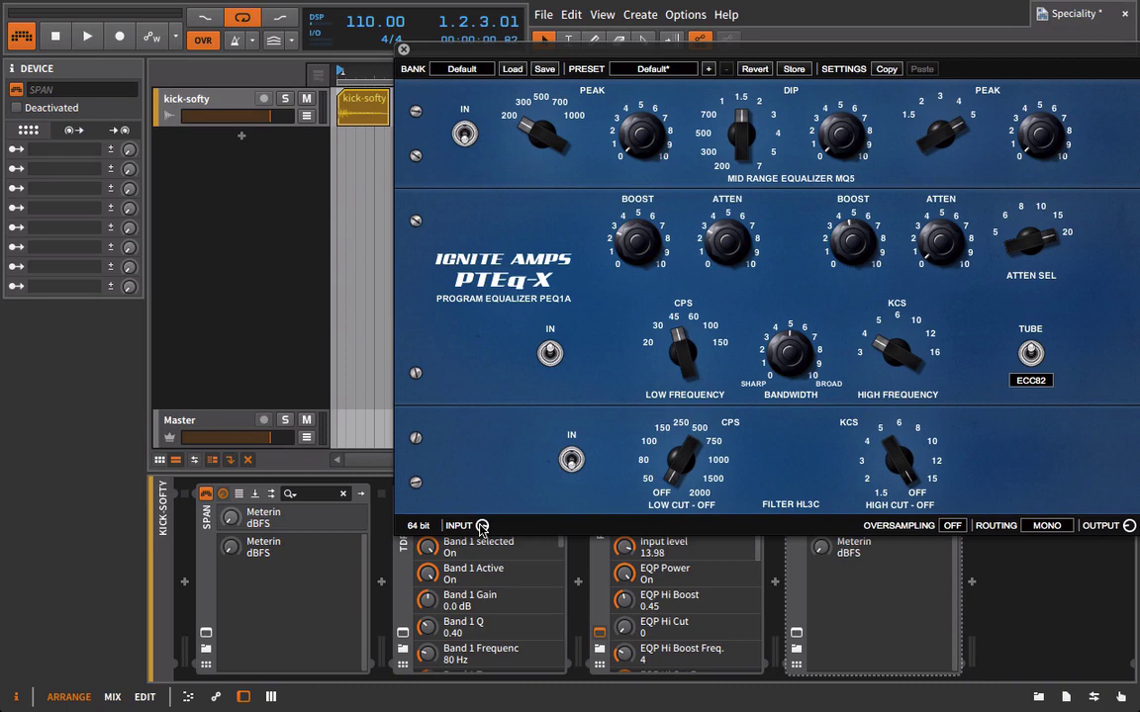
left_click(404, 50)
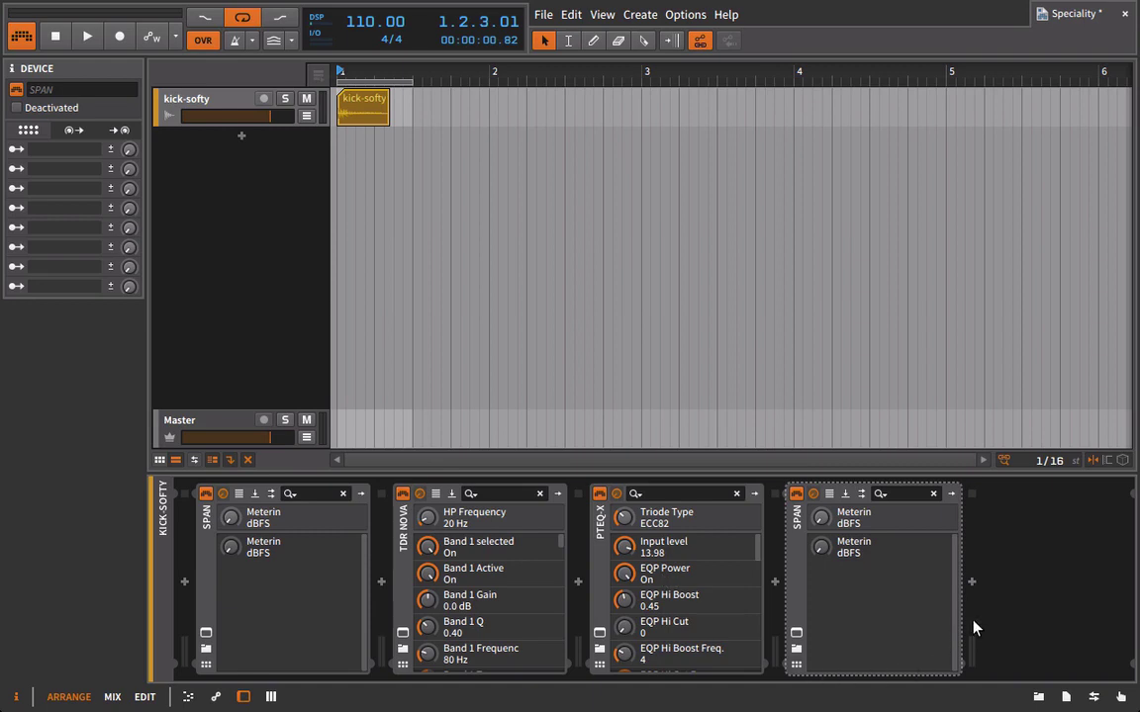
left_click(599, 554)
Delete PTEq-X and SPAN, then add TDR VOS SlickEQ from Mix Tools after TDR Nova.
key("Delete")
key("Delete")
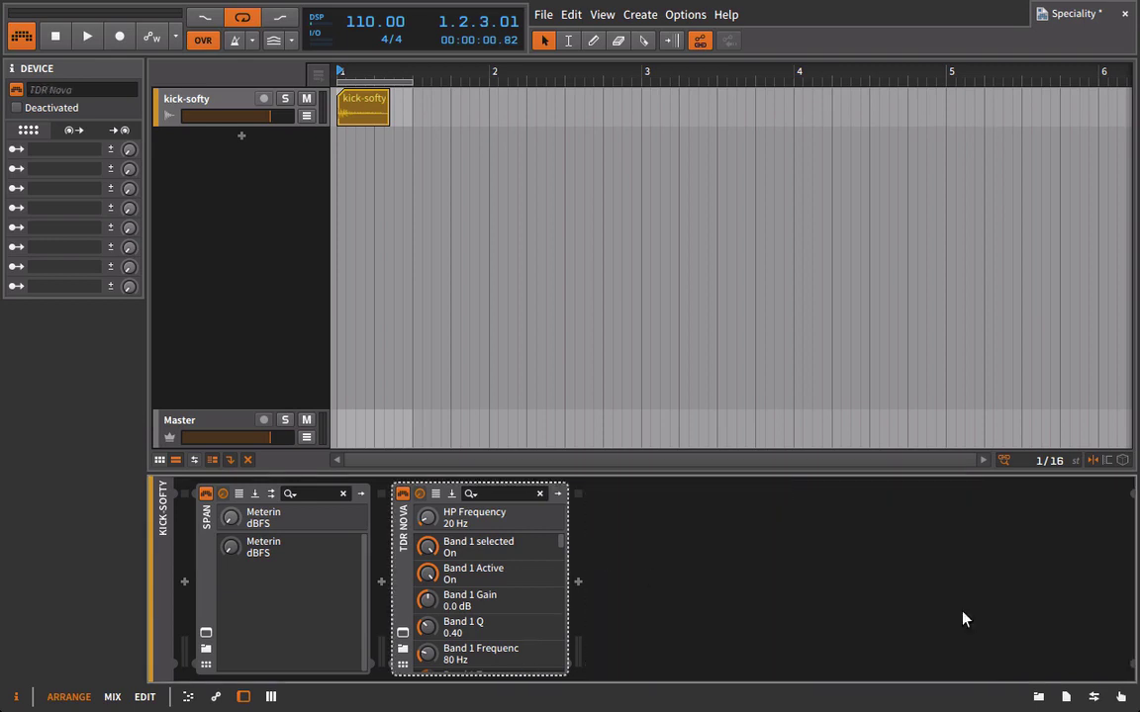
left_click(1042, 698)
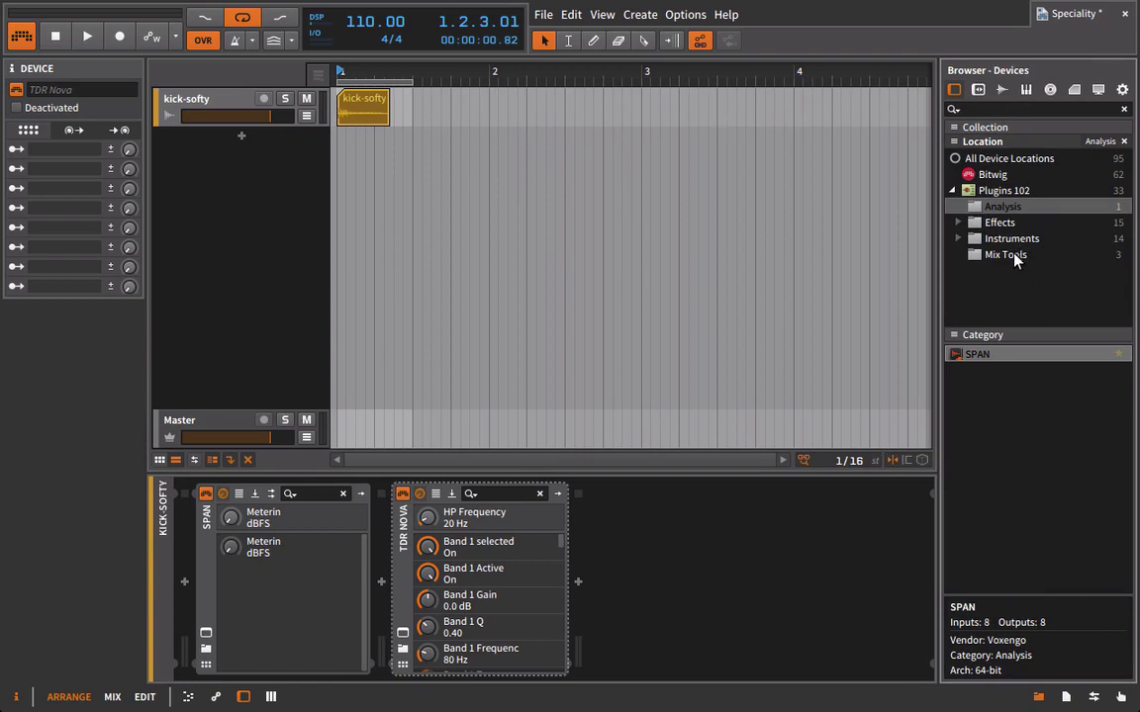
left_click(980, 256)
left_click_drag(977, 388, 687, 577)
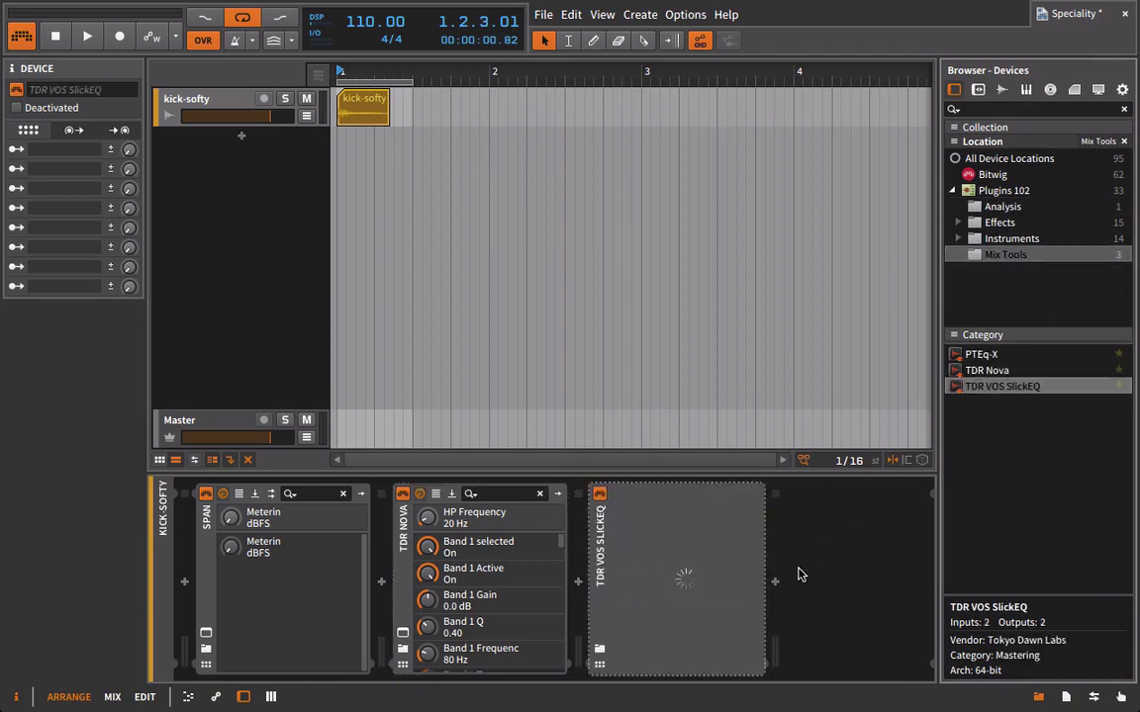
left_click(1038, 697)
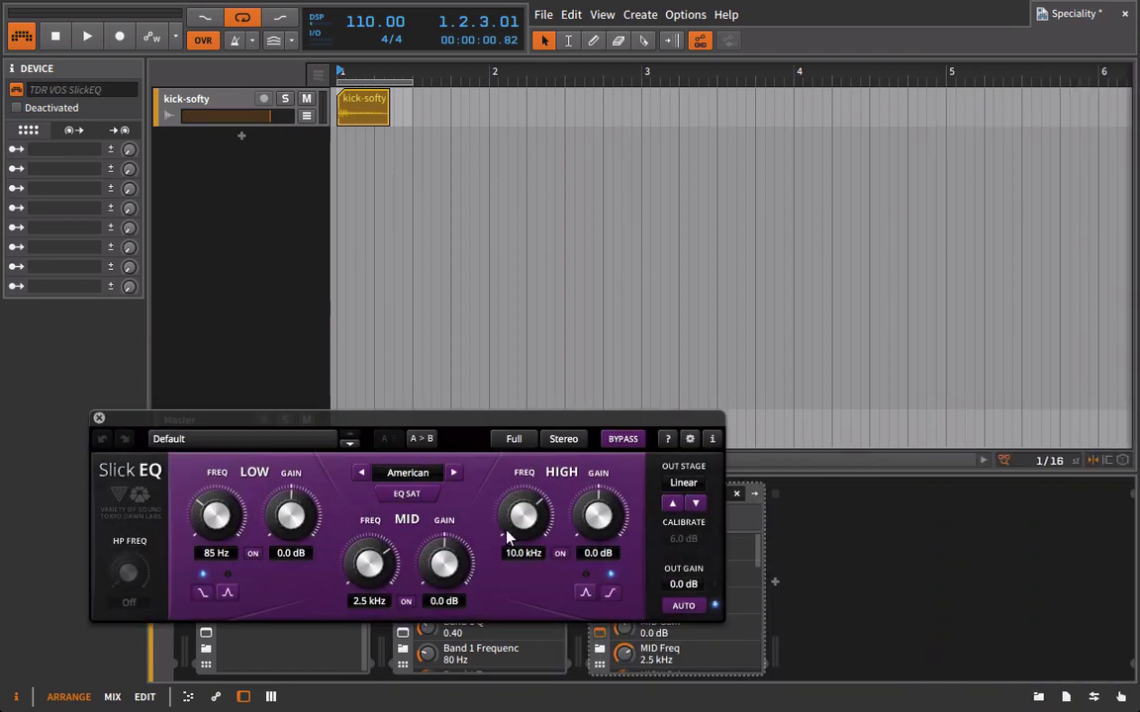
left_click_drag(549, 393, 712, 173)
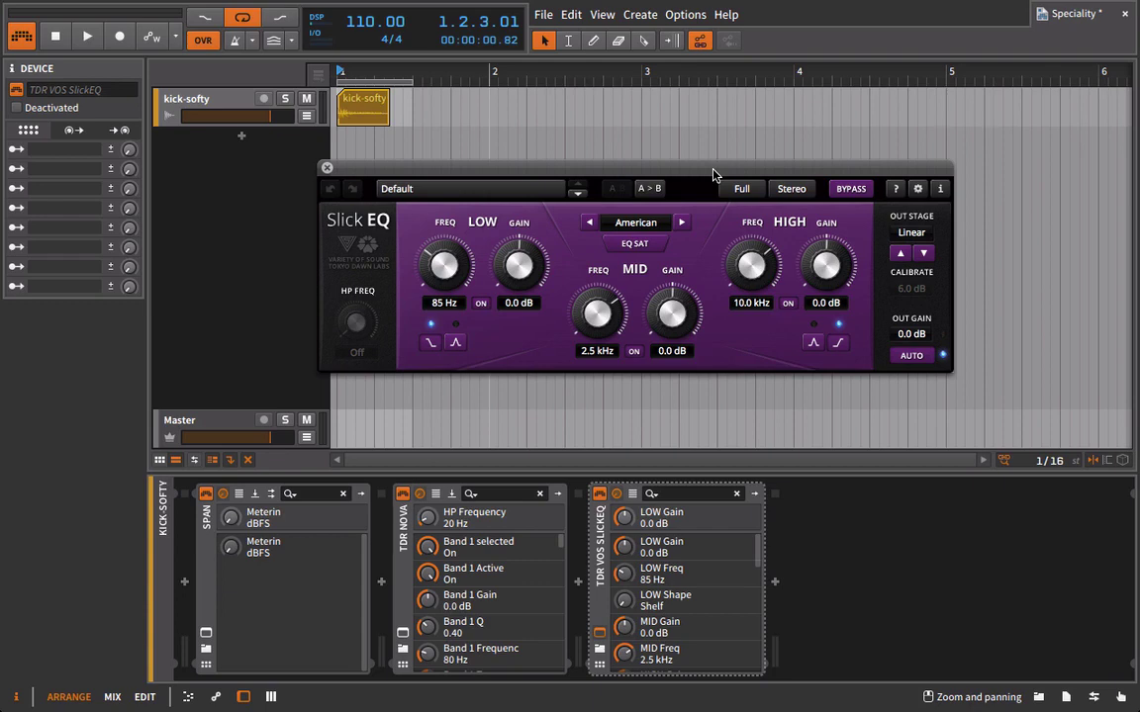
Choose the Silky output stage and adjust the calibration drive, first to about 7.9 dB.
left_click(912, 234)
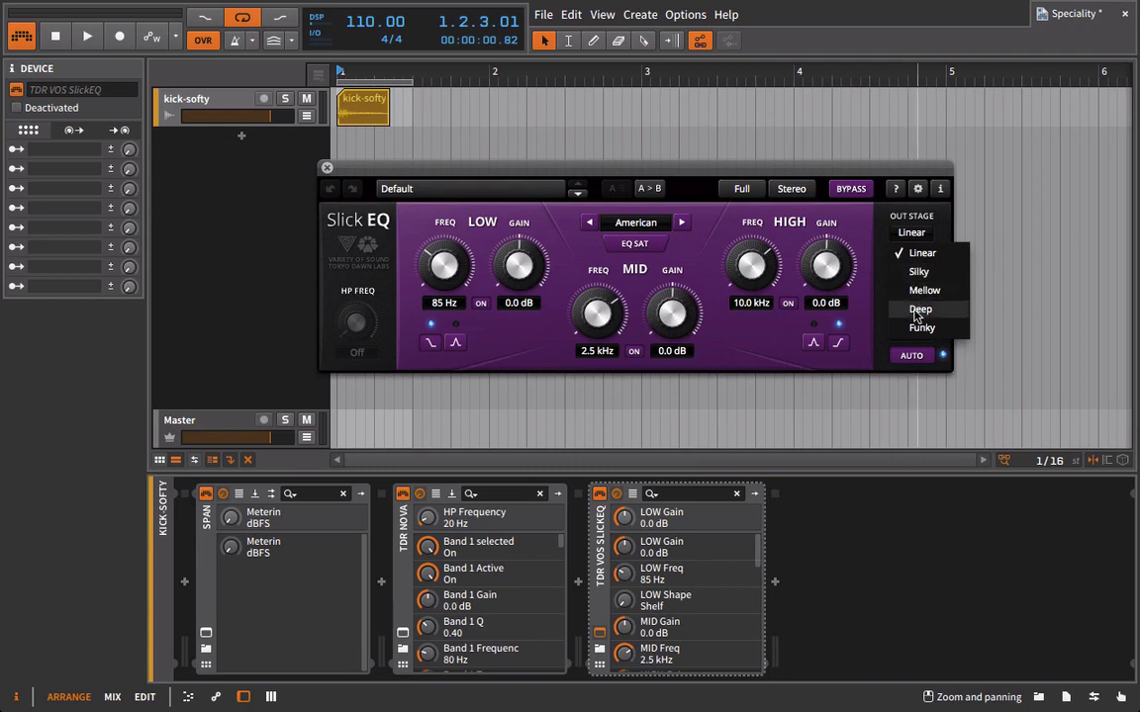
left_click(918, 271)
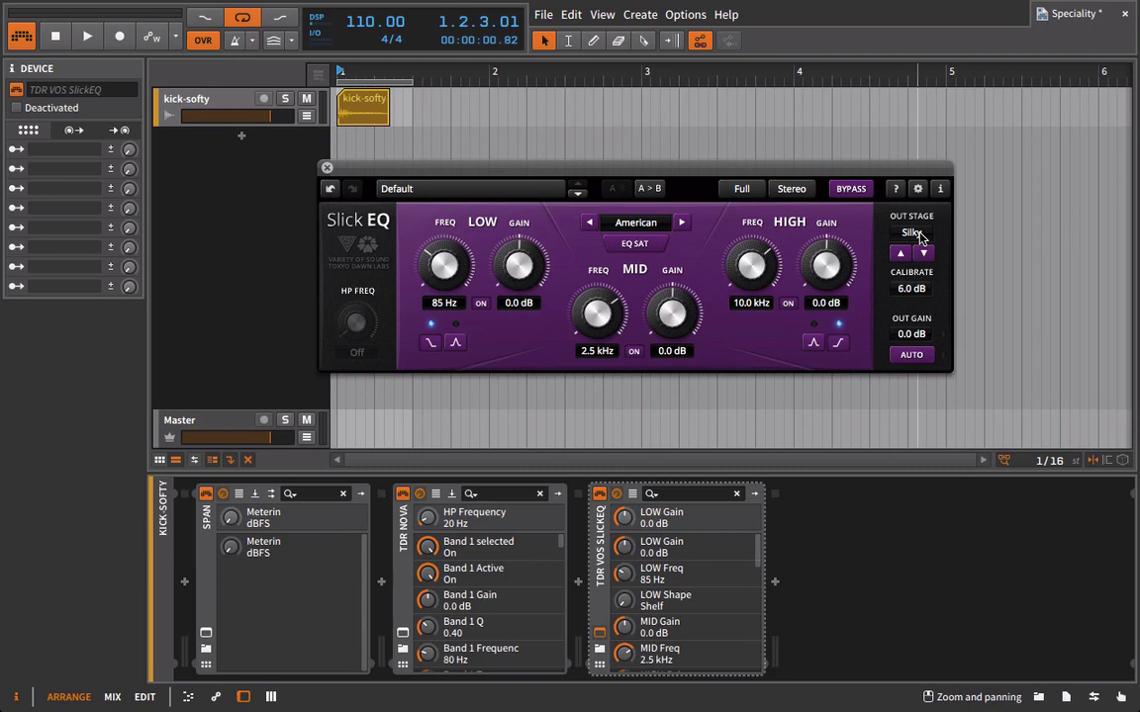
left_click_drag(912, 288, 891, 476)
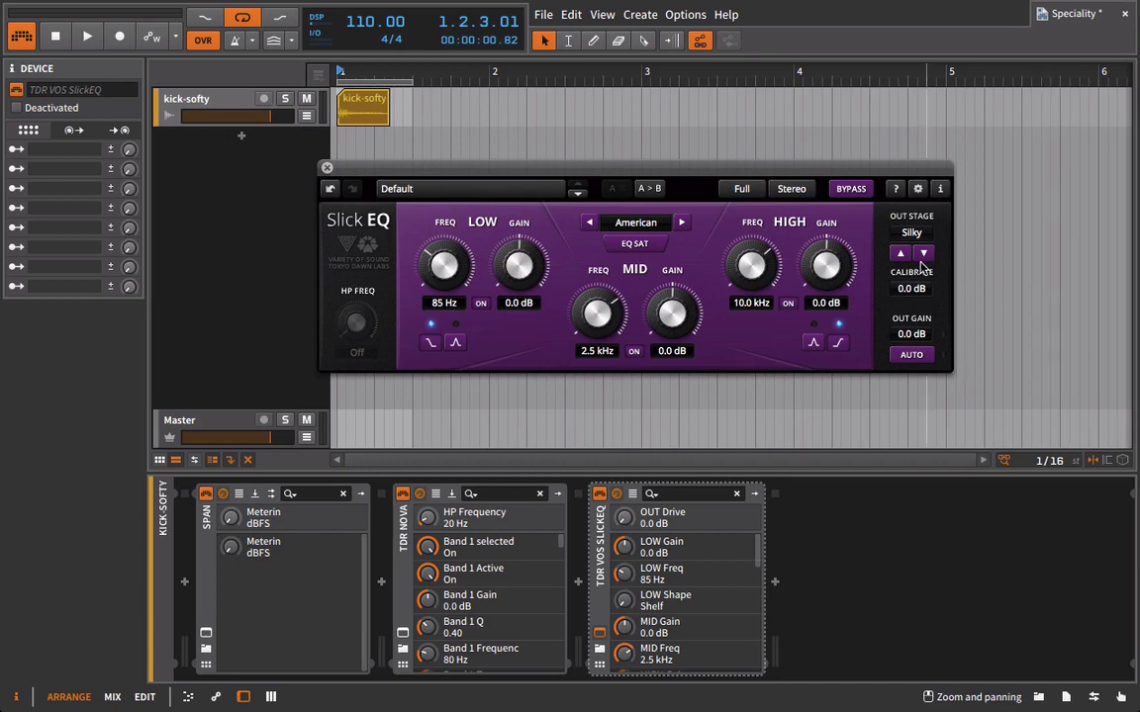
left_click_drag(911, 288, 903, 685)
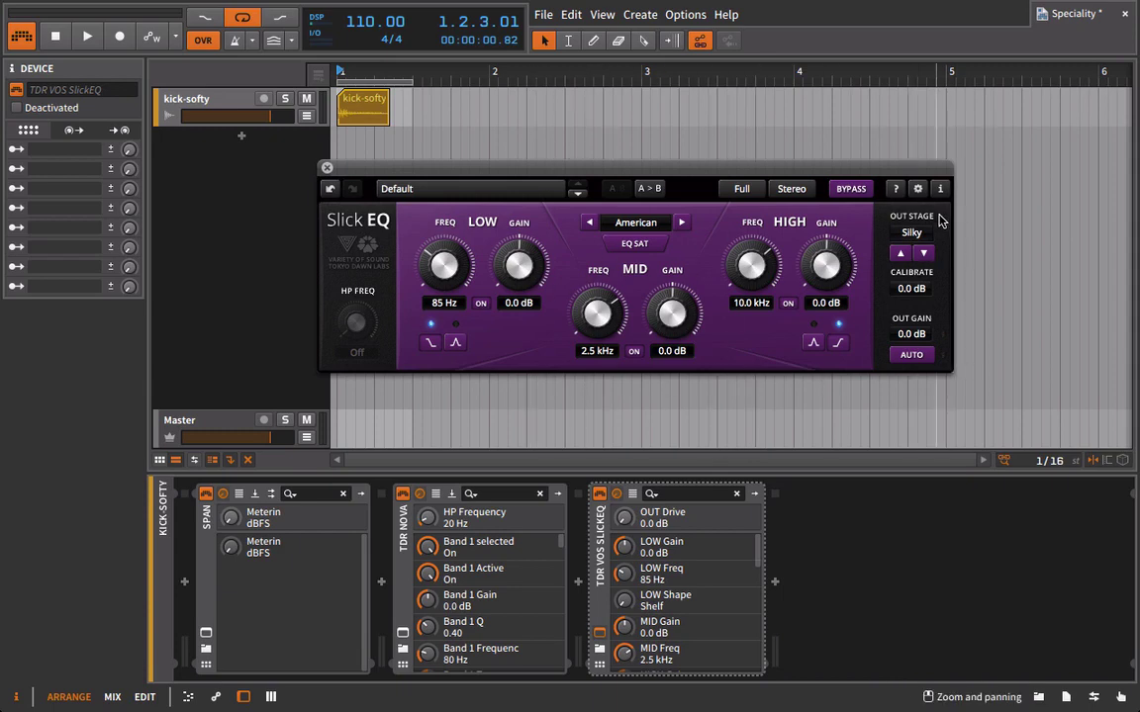
Step the EQ model through British to German and pick the Deep output stage.
left_click(682, 223)
left_click(682, 223)
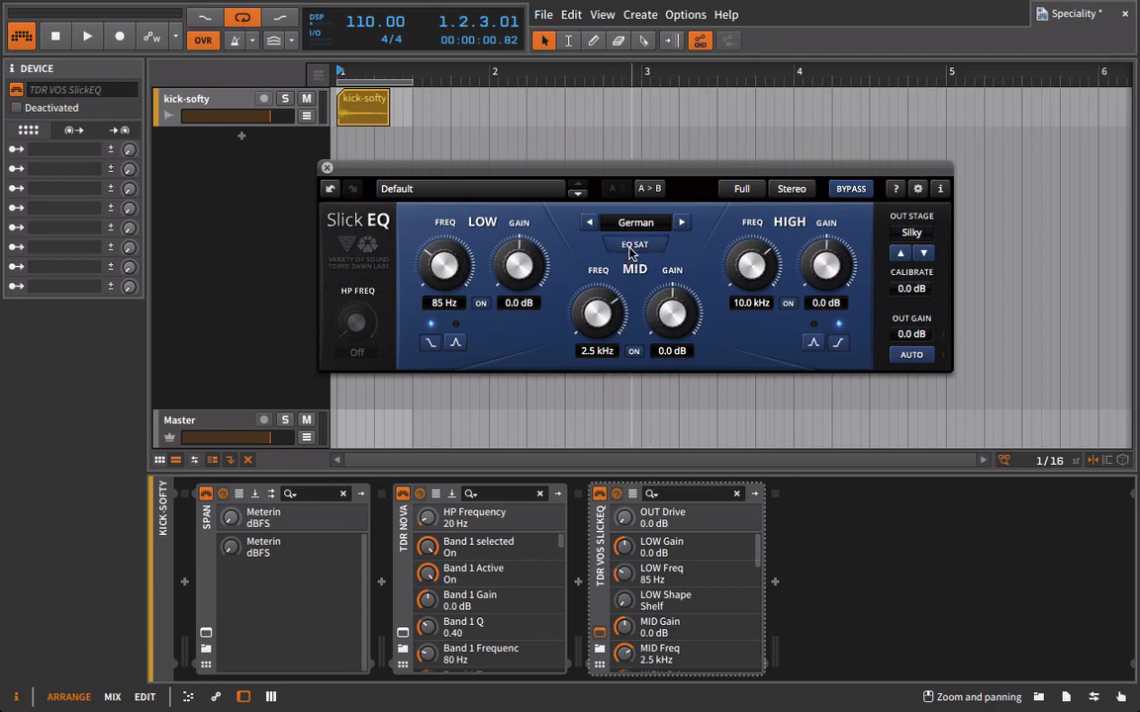
left_click(913, 235)
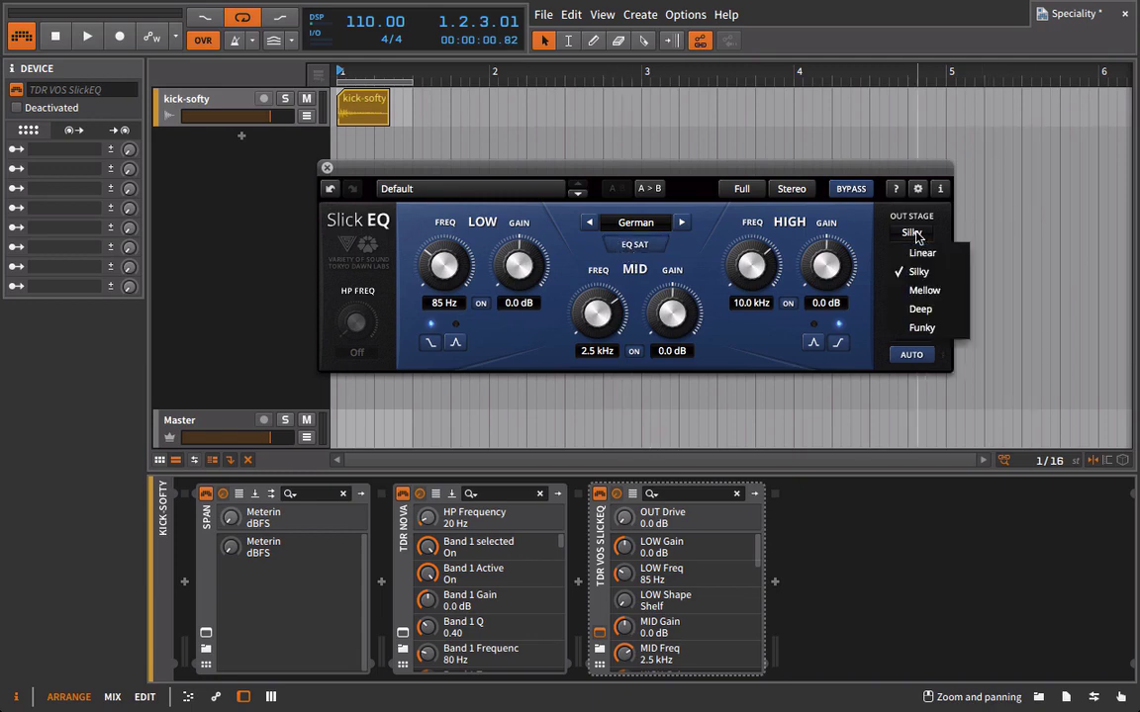
left_click(916, 310)
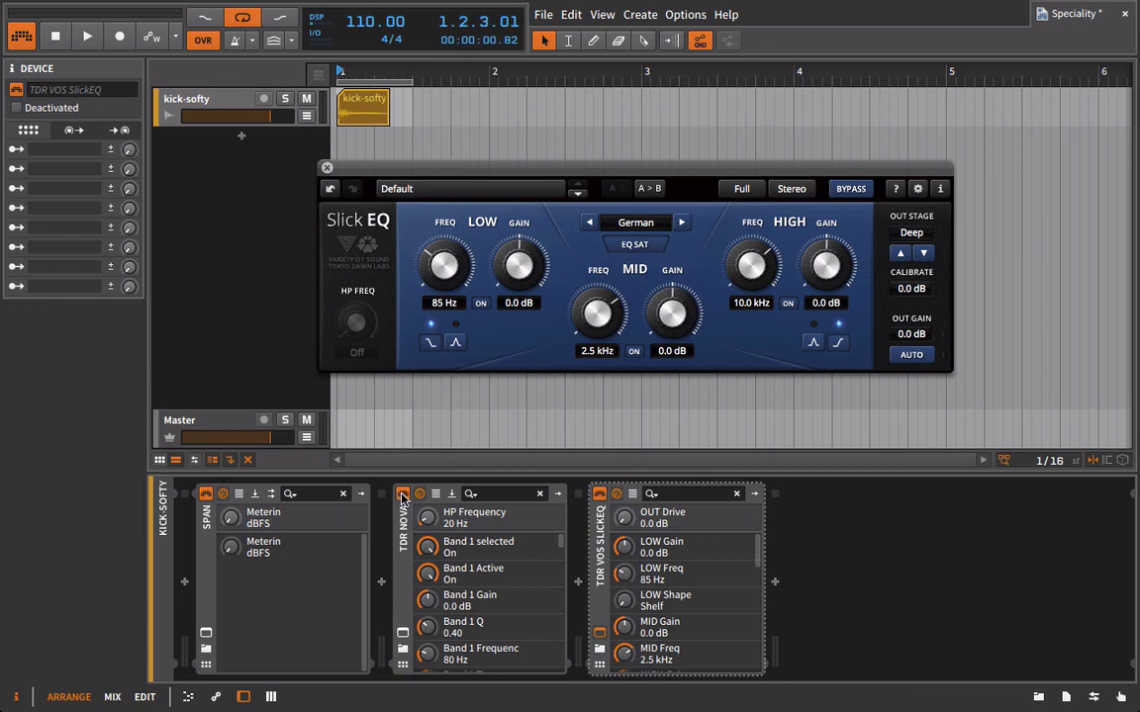
Remove TDR Nova, play the kick loop, and turn SlickEQ's high-pass on at 40 Hz.
left_click(404, 535)
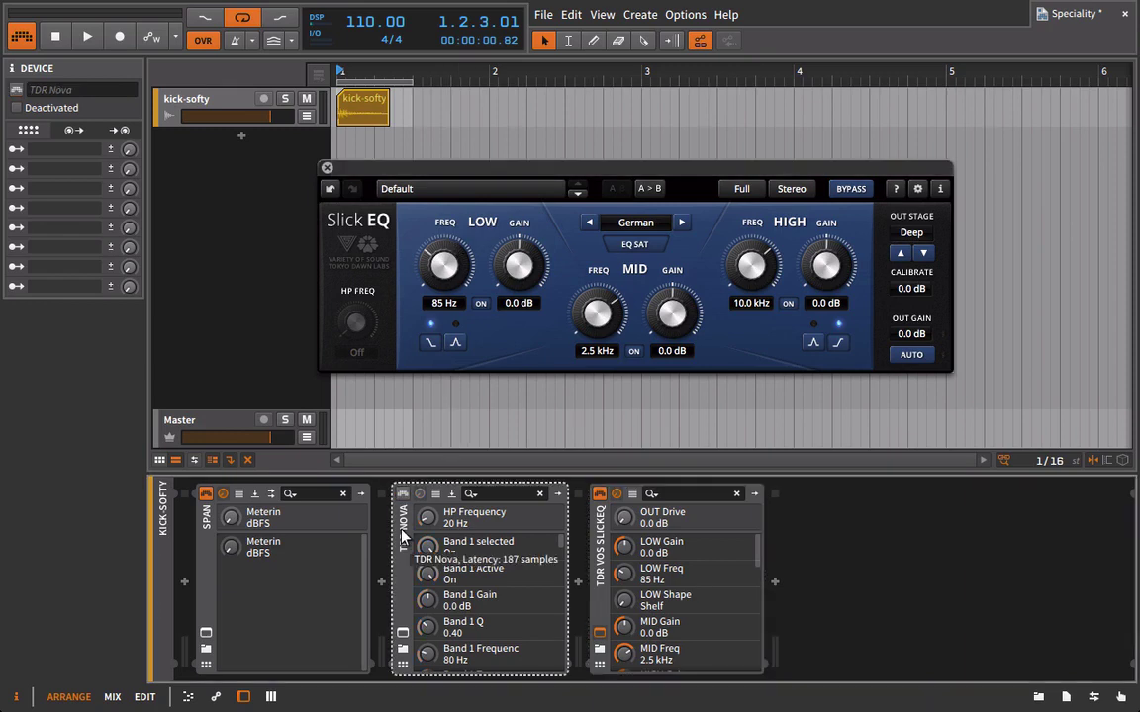
key("Delete")
key("space")
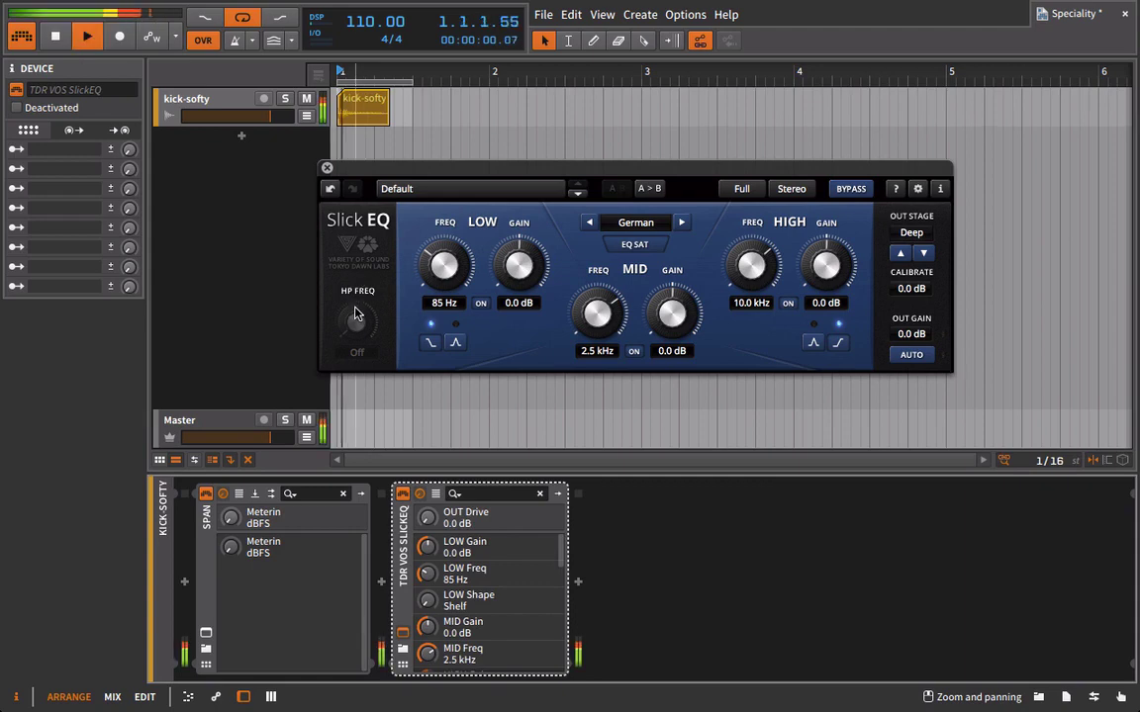
left_click_drag(356, 315, 358, 396)
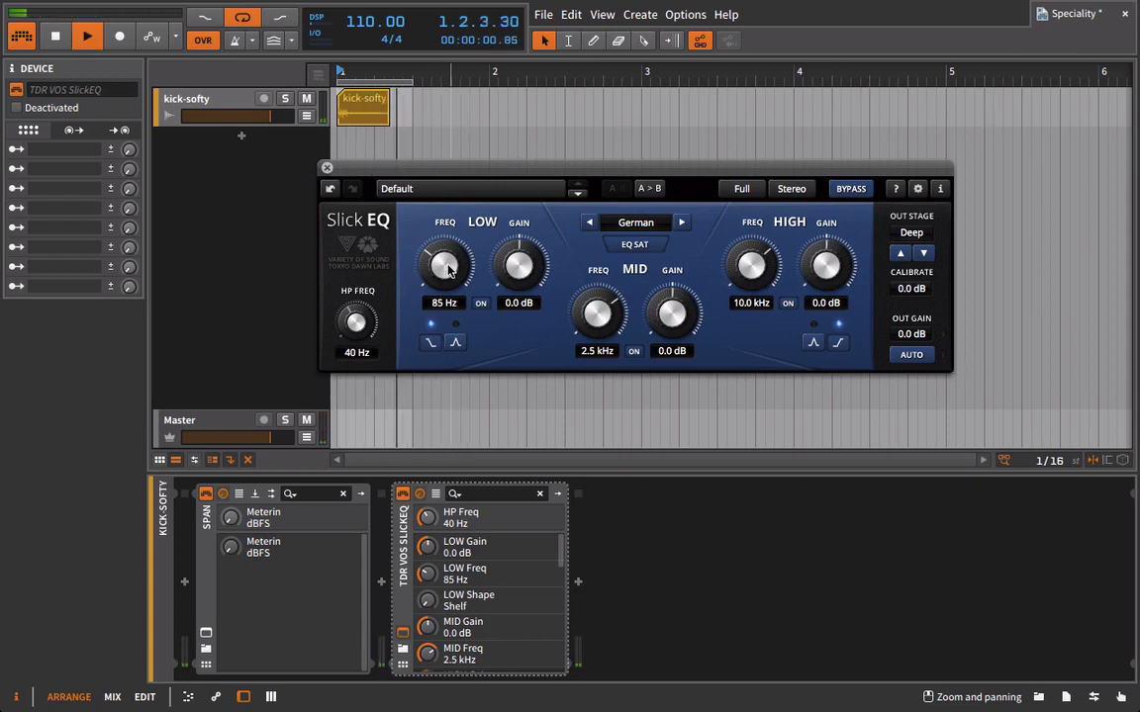
Boost the low band 2 dB at 50 Hz and drop output gain to -2 dB, A/B-ing the band.
left_click(507, 280)
left_click_drag(506, 280, 446, 312)
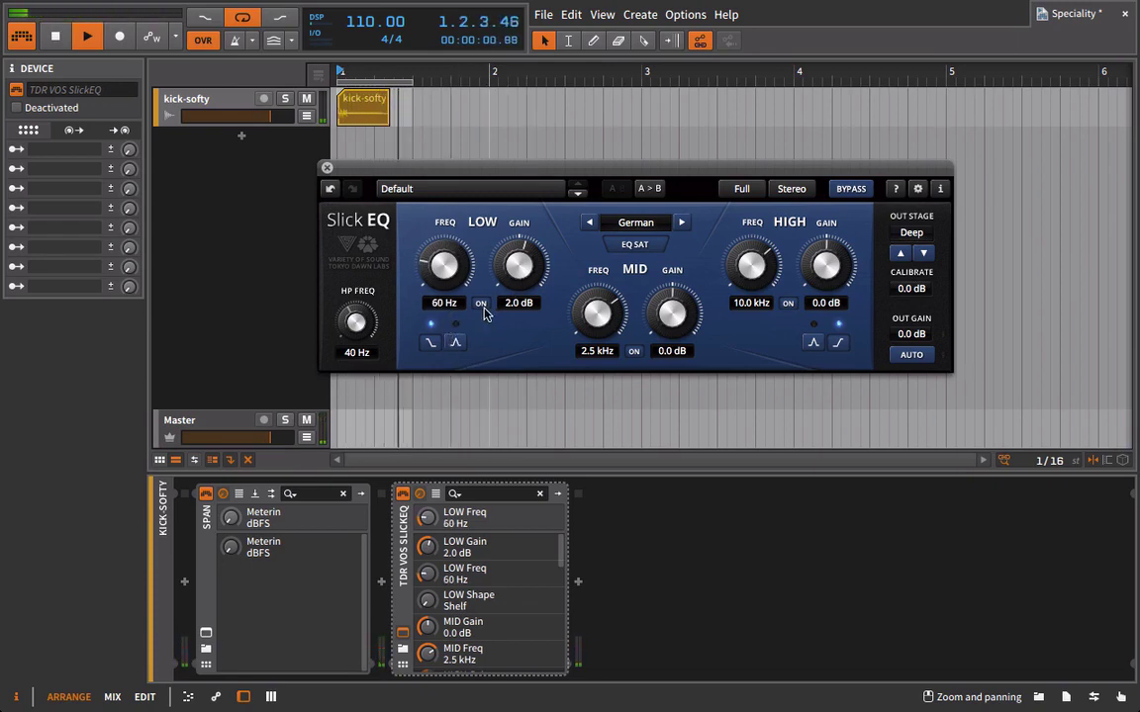
left_click(483, 306)
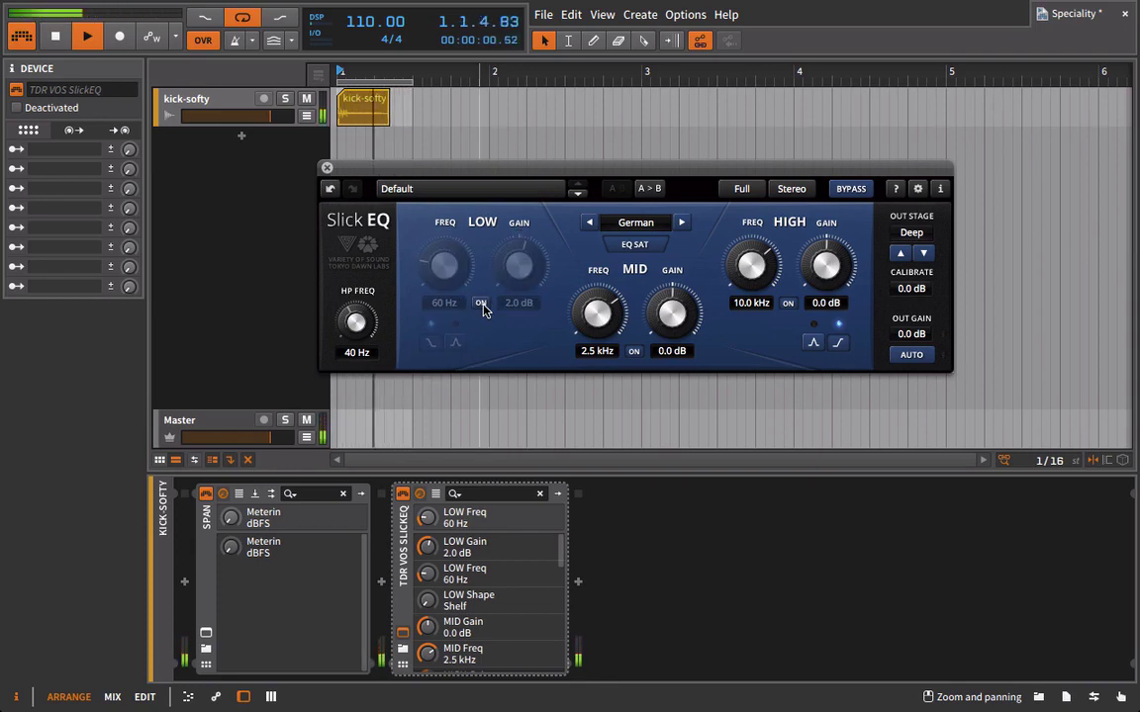
left_click(483, 306)
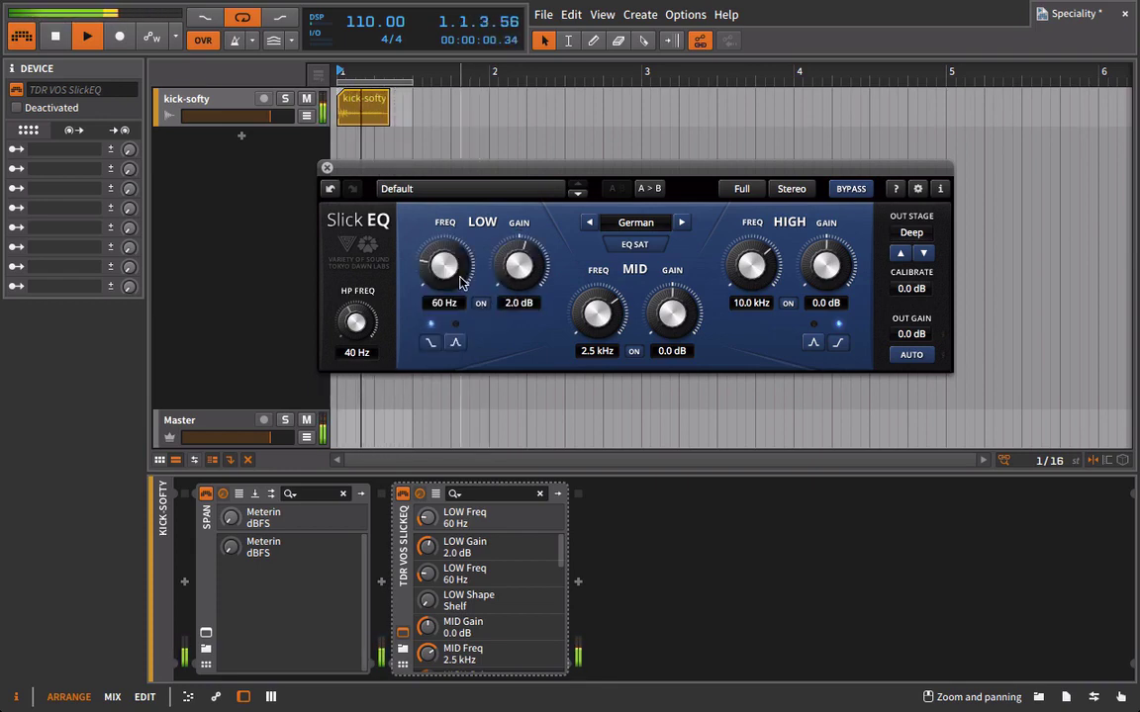
left_click_drag(459, 284, 469, 304)
left_click(481, 305)
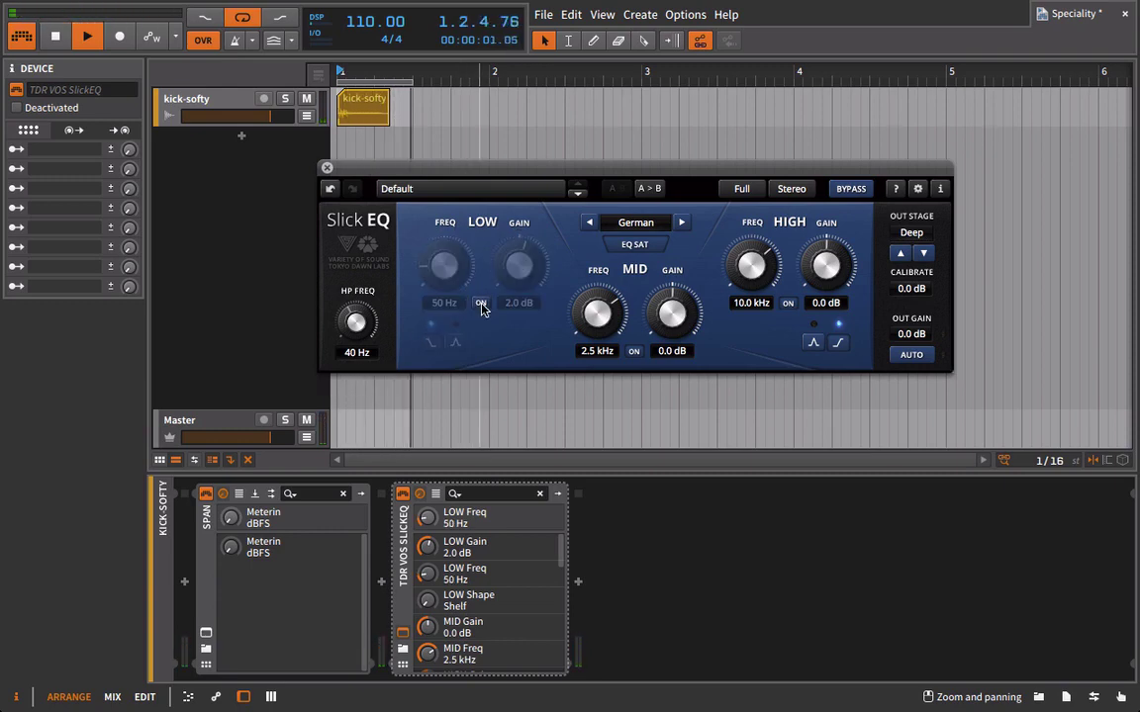
left_click(482, 305)
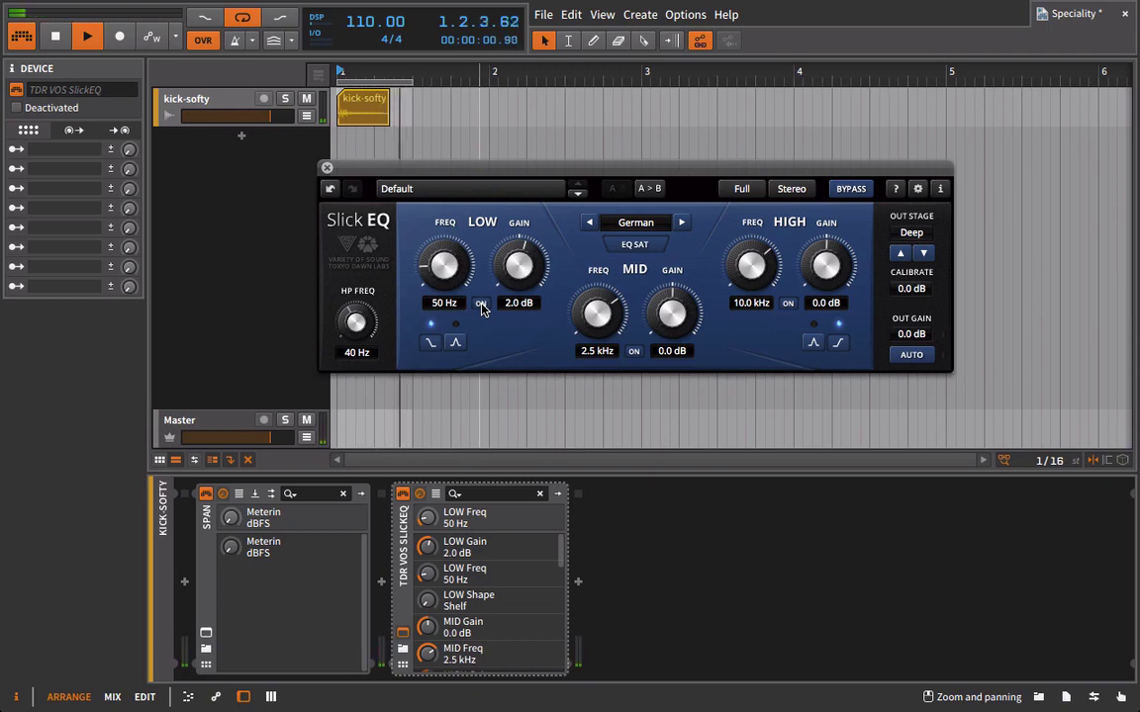
left_click(482, 305)
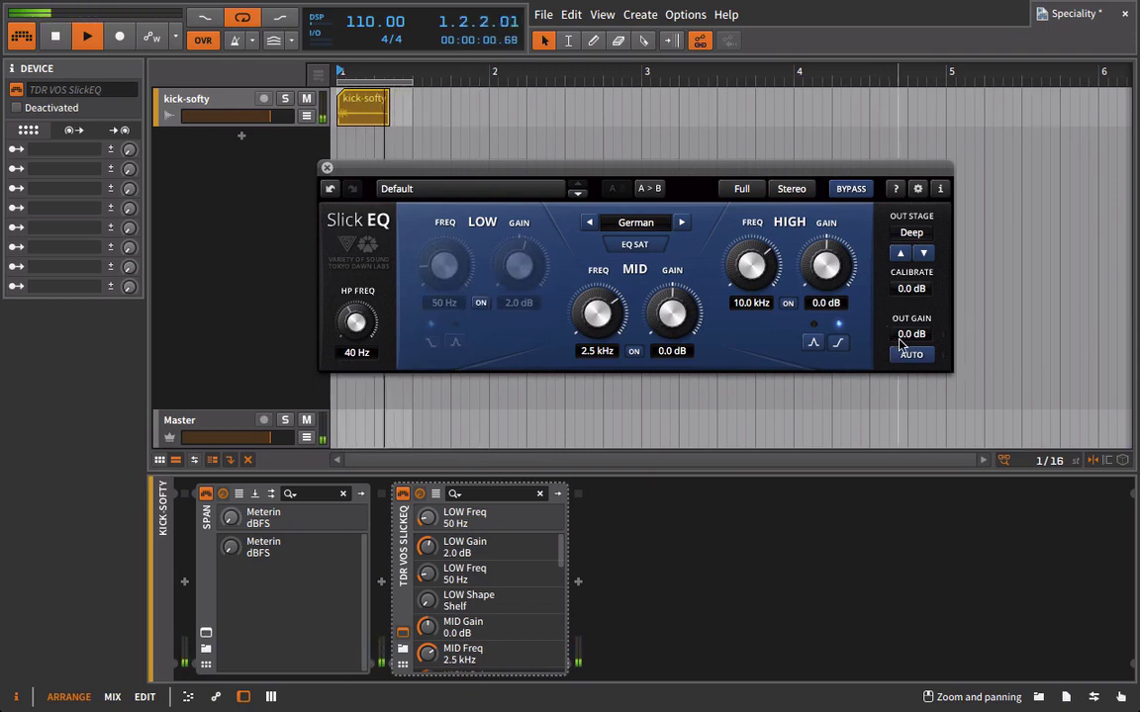
left_click_drag(905, 336, 903, 371)
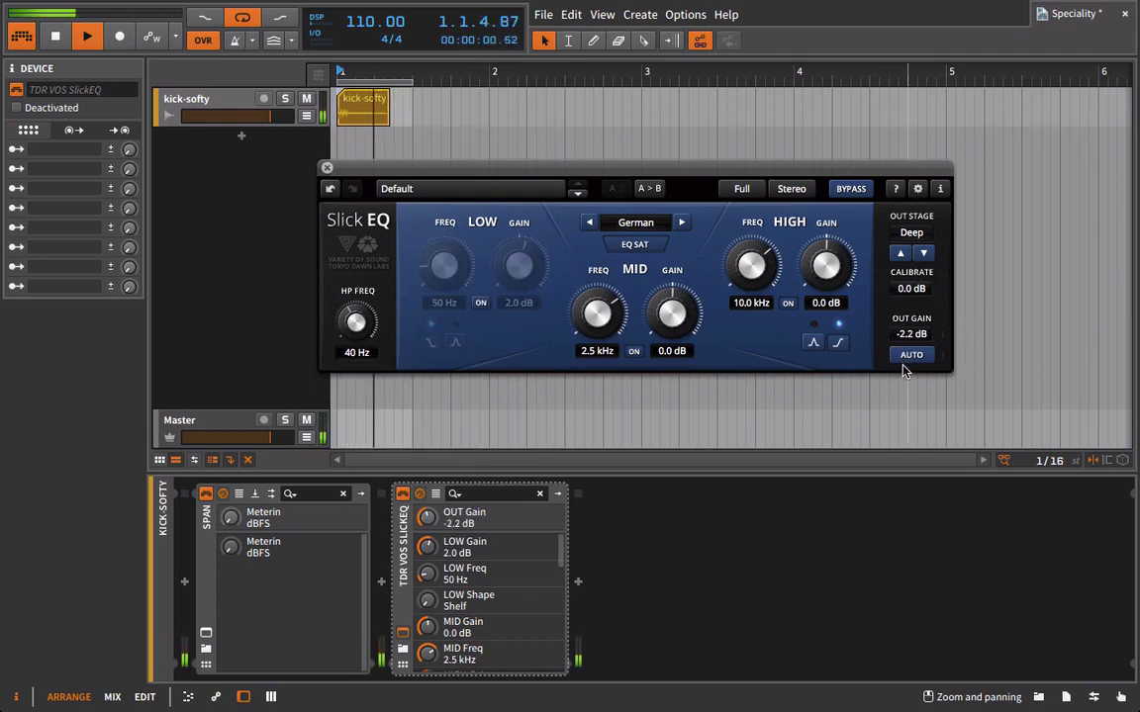
left_click(482, 303)
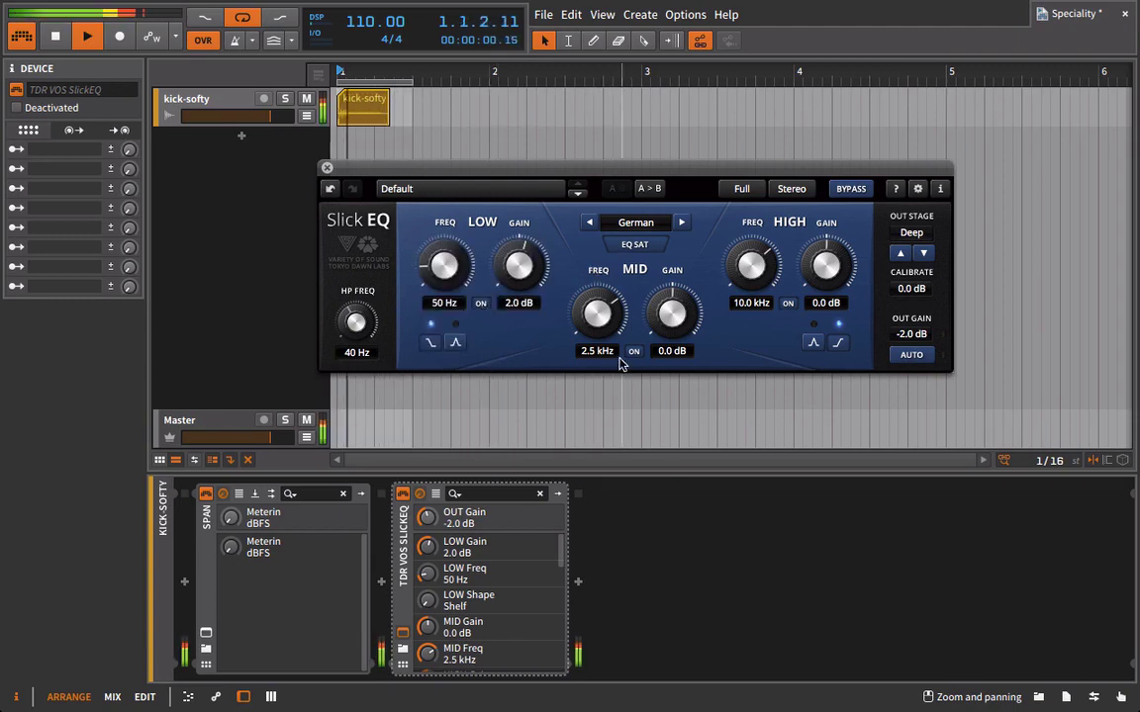
Cut the mid band by 3 dB at 160 Hz, comparing it on and off.
left_click_drag(597, 351, 606, 458)
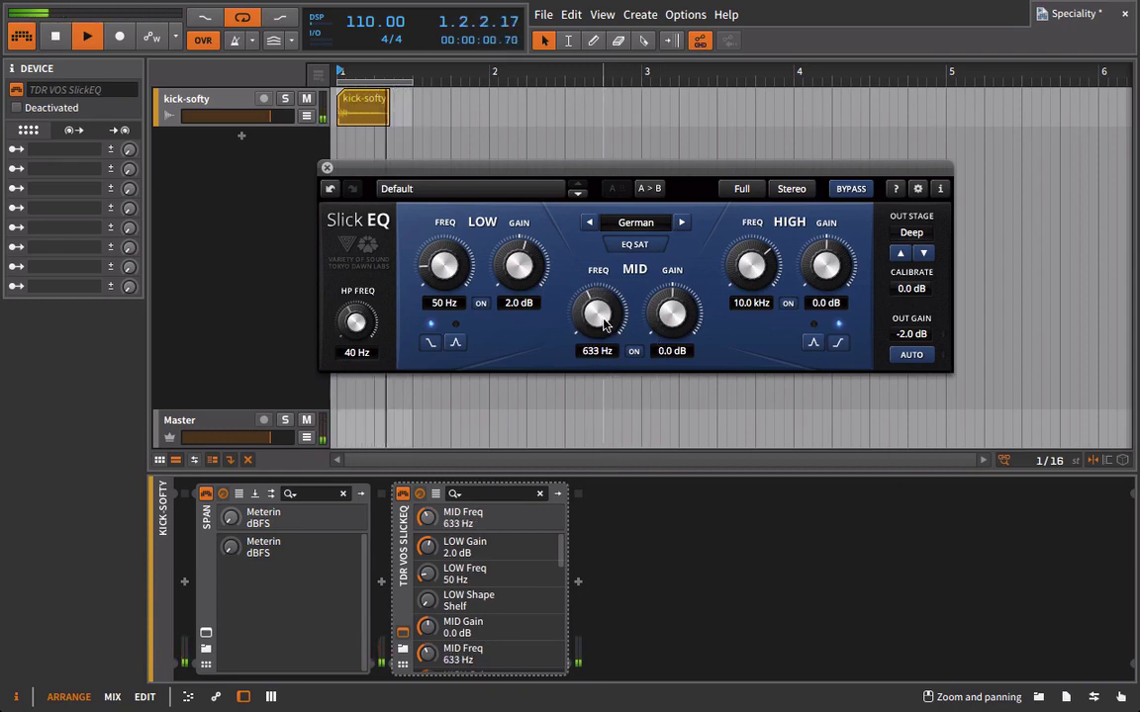
left_click_drag(606, 324, 612, 415)
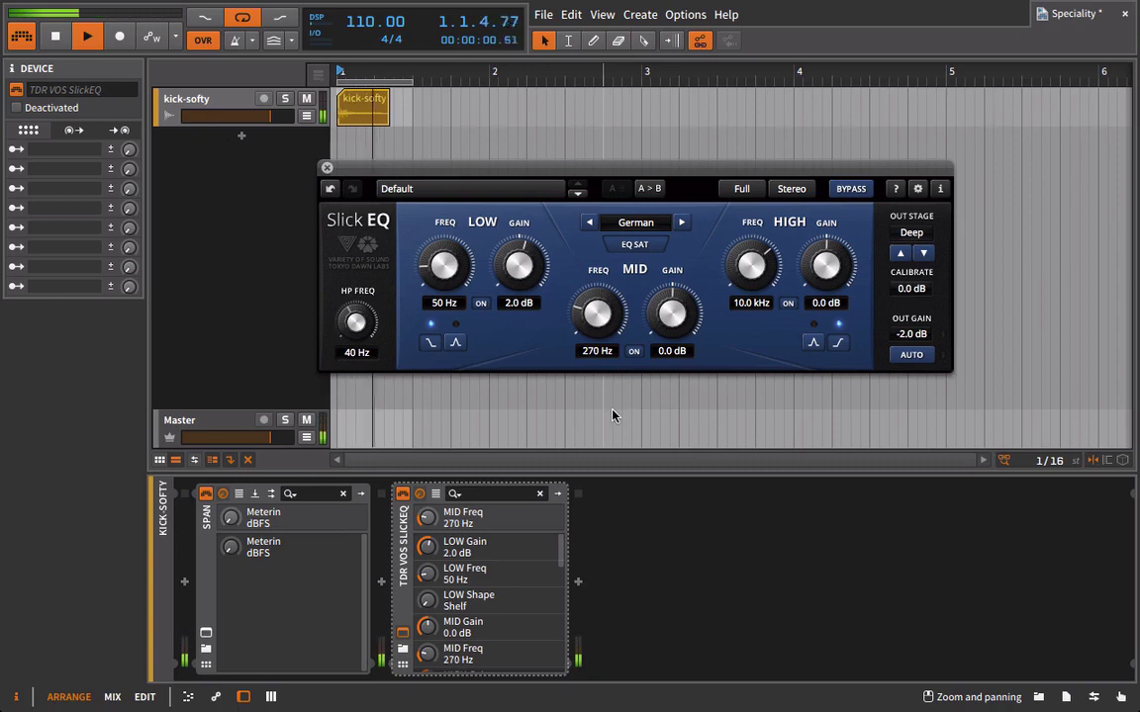
left_click_drag(672, 314, 608, 425)
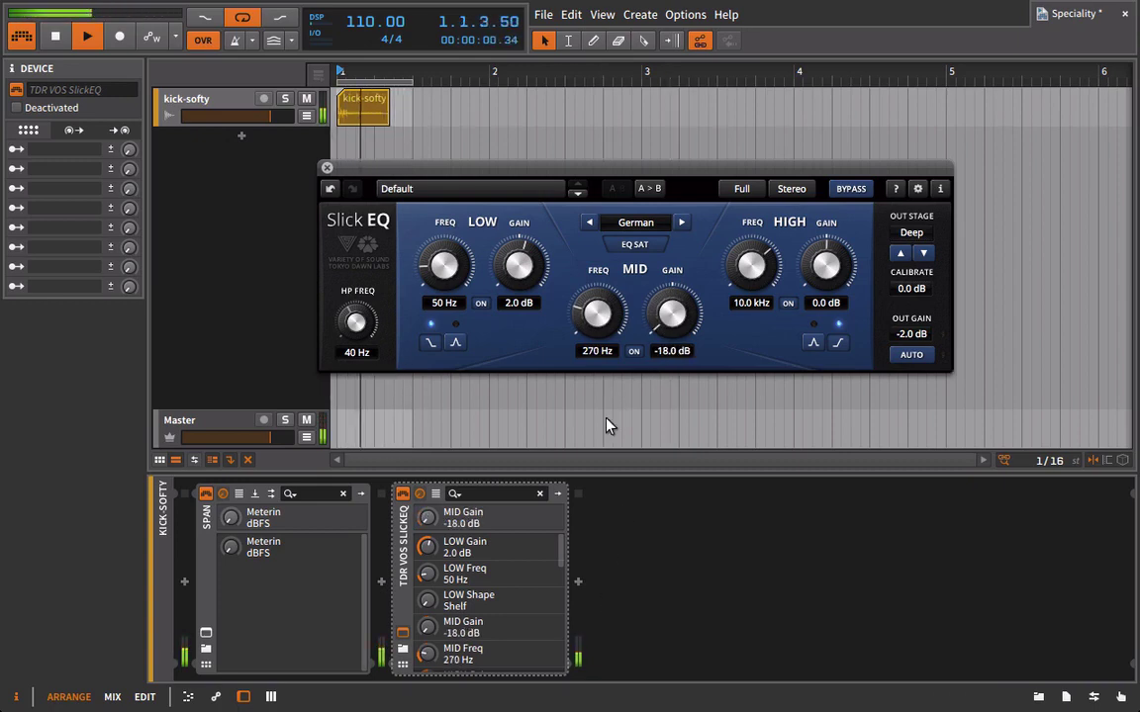
left_click_drag(596, 317, 605, 370)
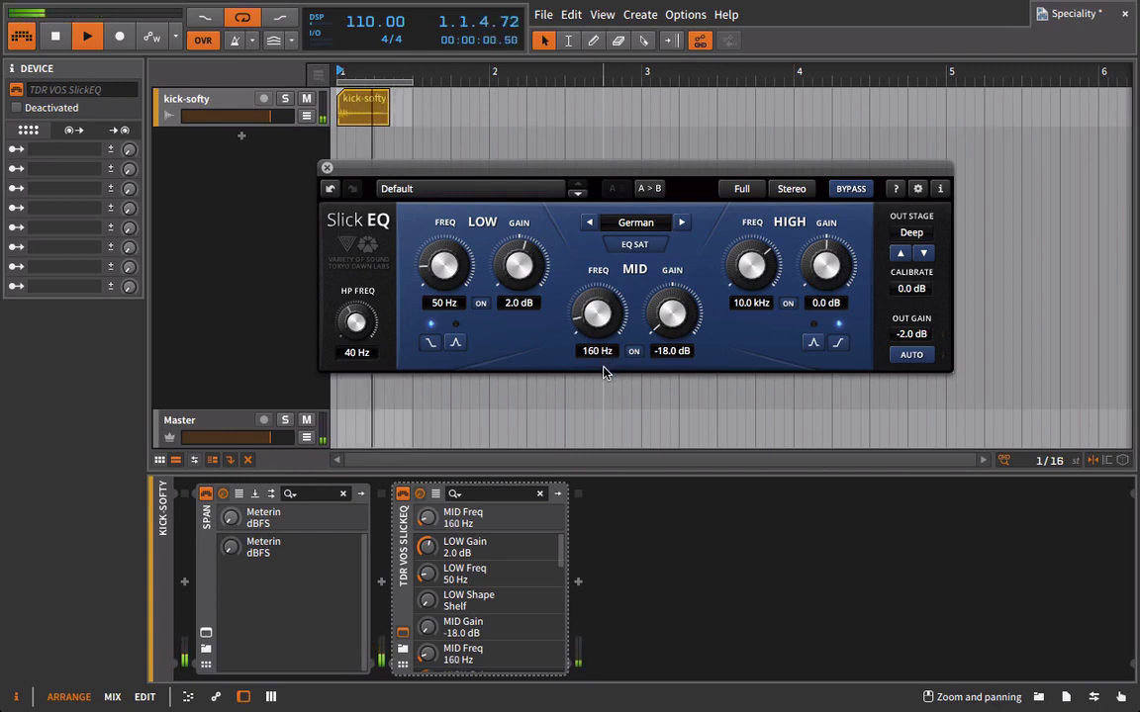
left_click_drag(672, 313, 661, 135)
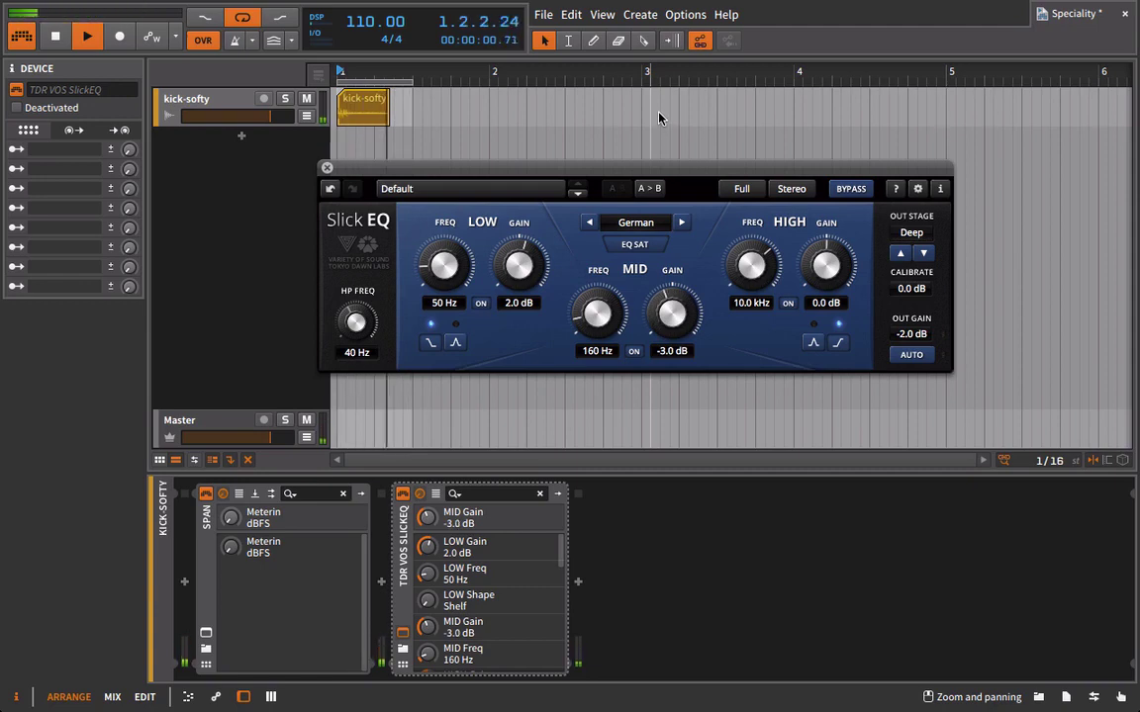
left_click(635, 352)
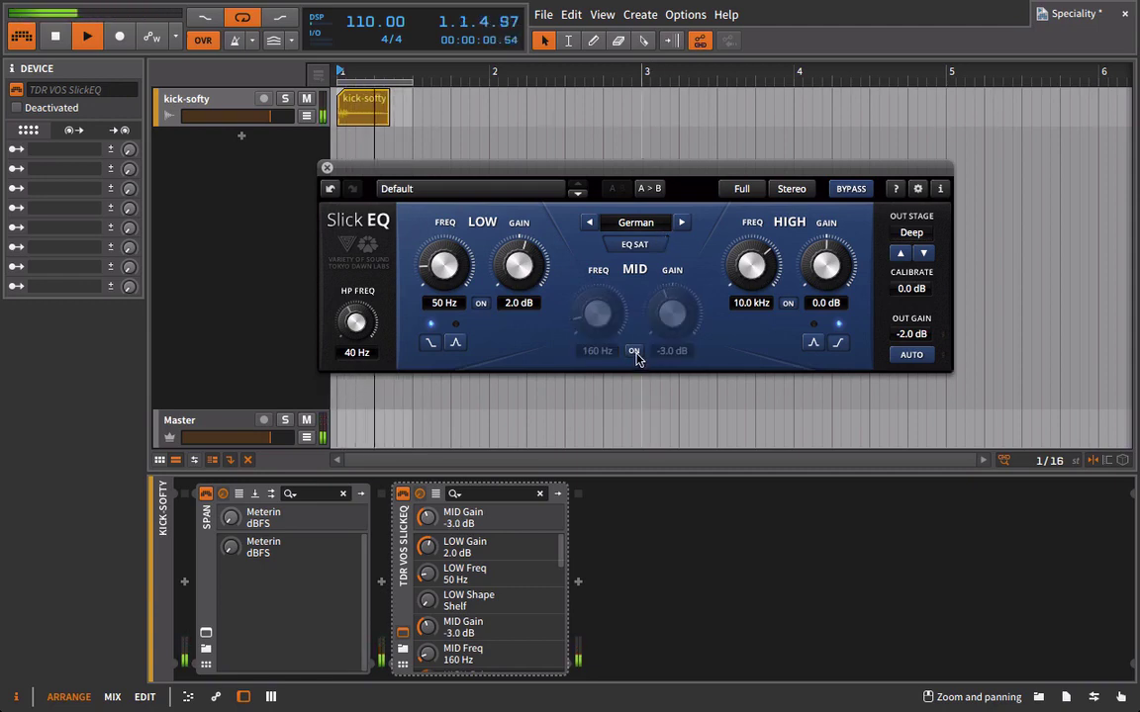
left_click(634, 353)
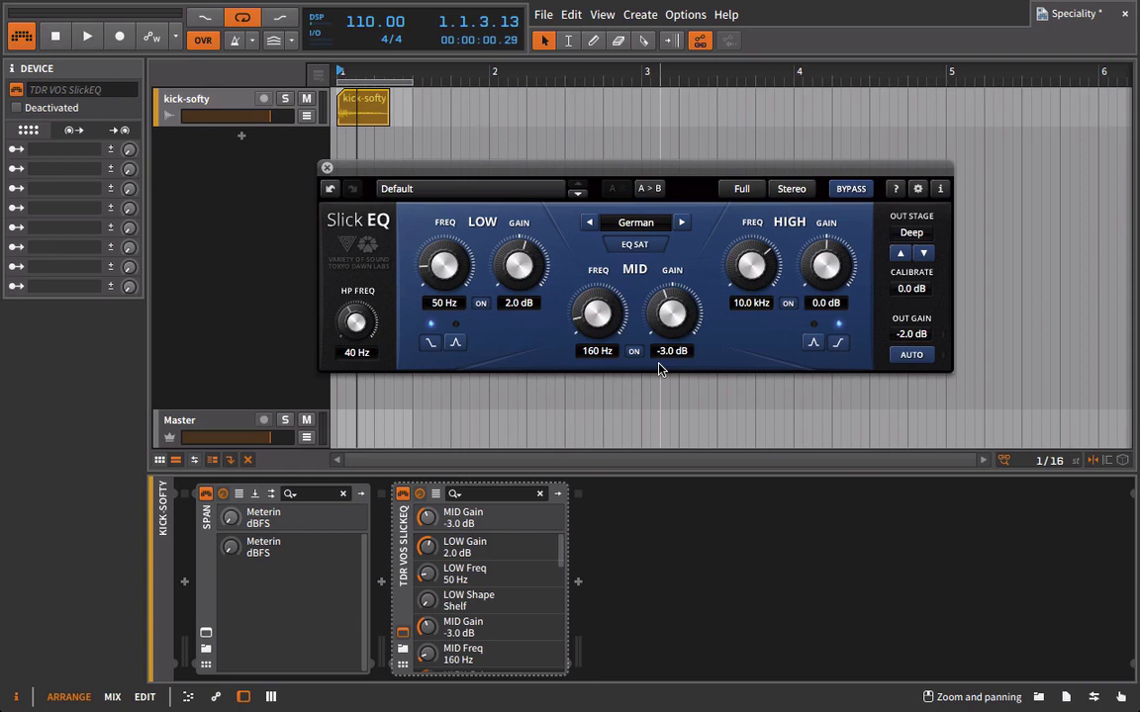
With the loop playing, set the high band to +3.5 dB at 1525 Hz and auto-match output gain to -3.2 dB.
key("space")
left_click_drag(826, 265, 818, 230)
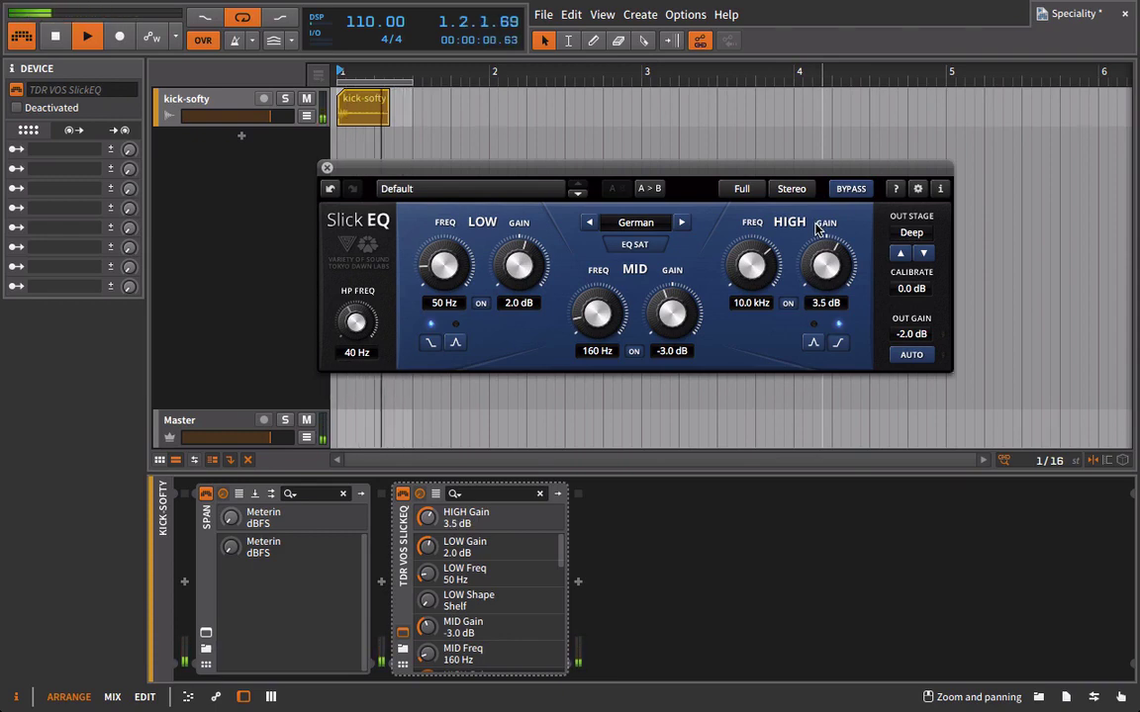
left_click_drag(752, 265, 686, 474)
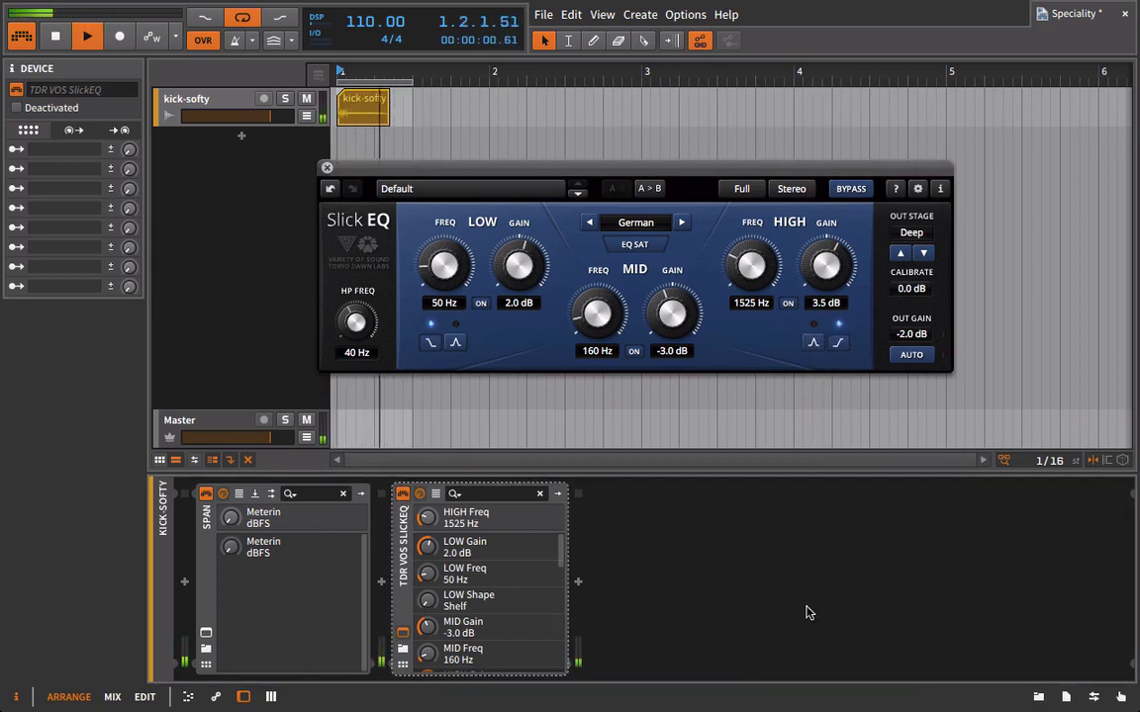
left_click(909, 356)
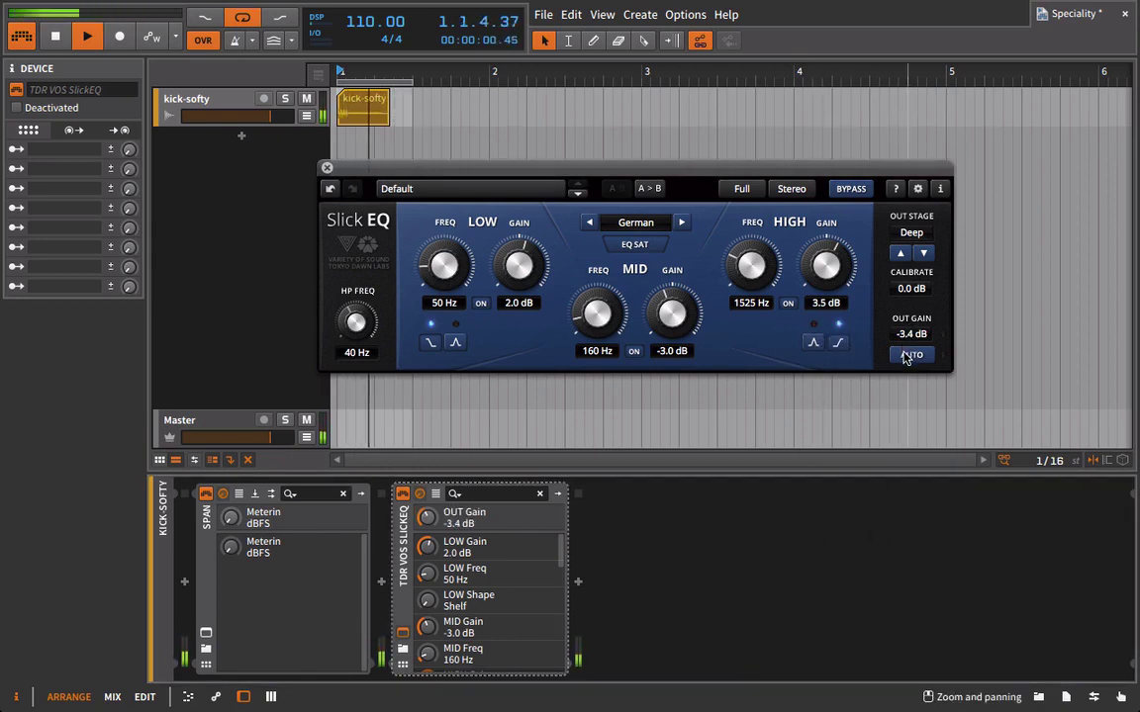
key("space")
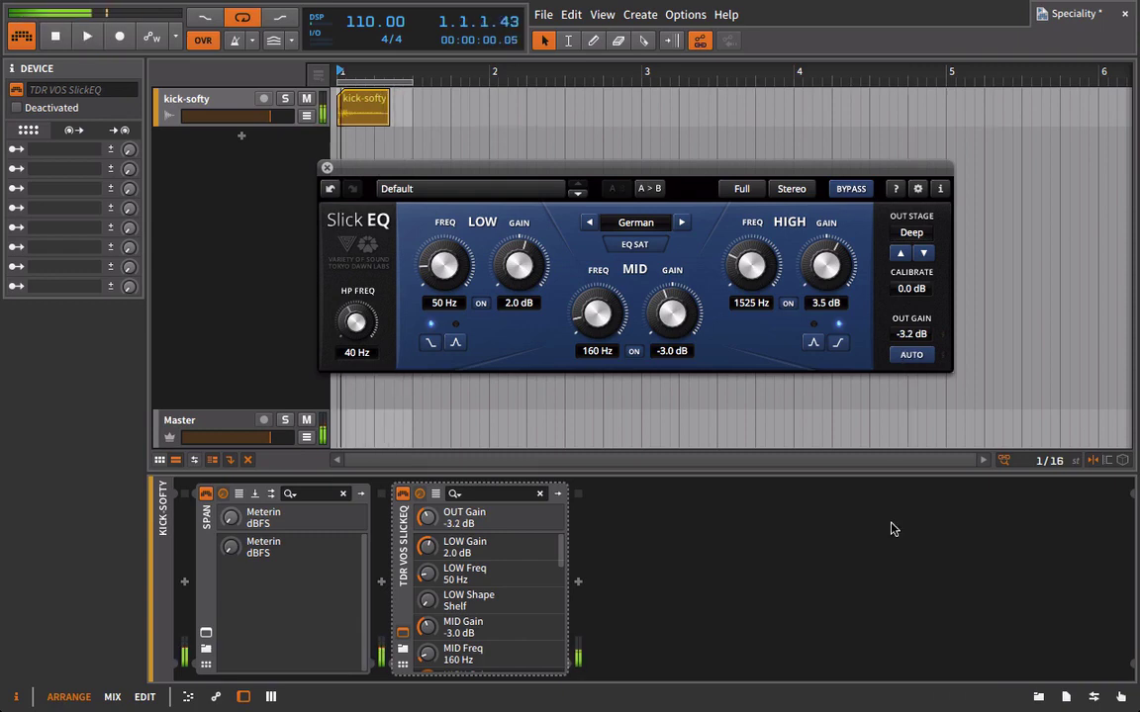
key("space")
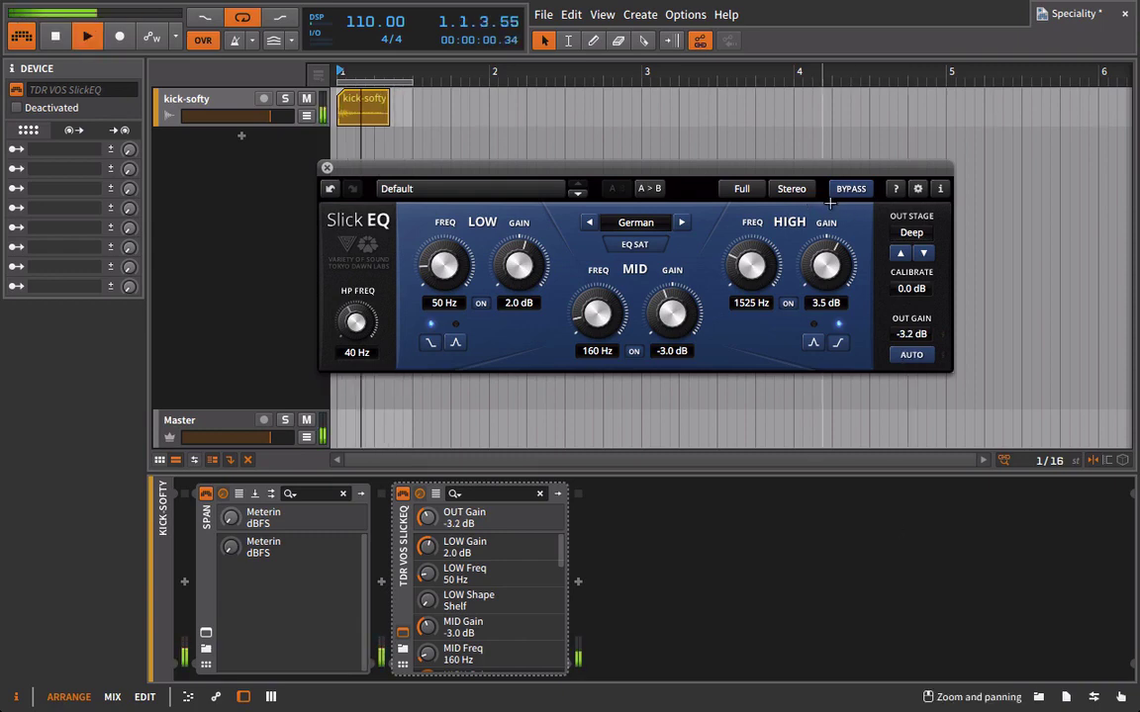
Compare SlickEQ against bypass, switch its channel mode from Stereo to Mono, and stop playback.
left_click(848, 189)
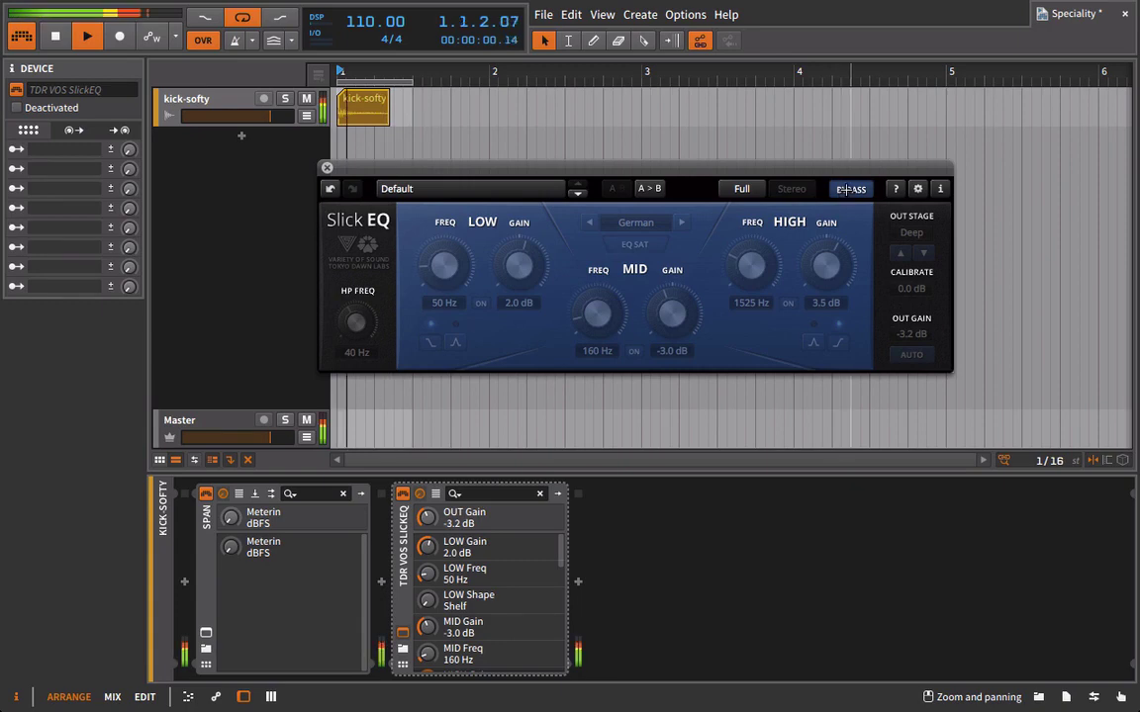
left_click(848, 189)
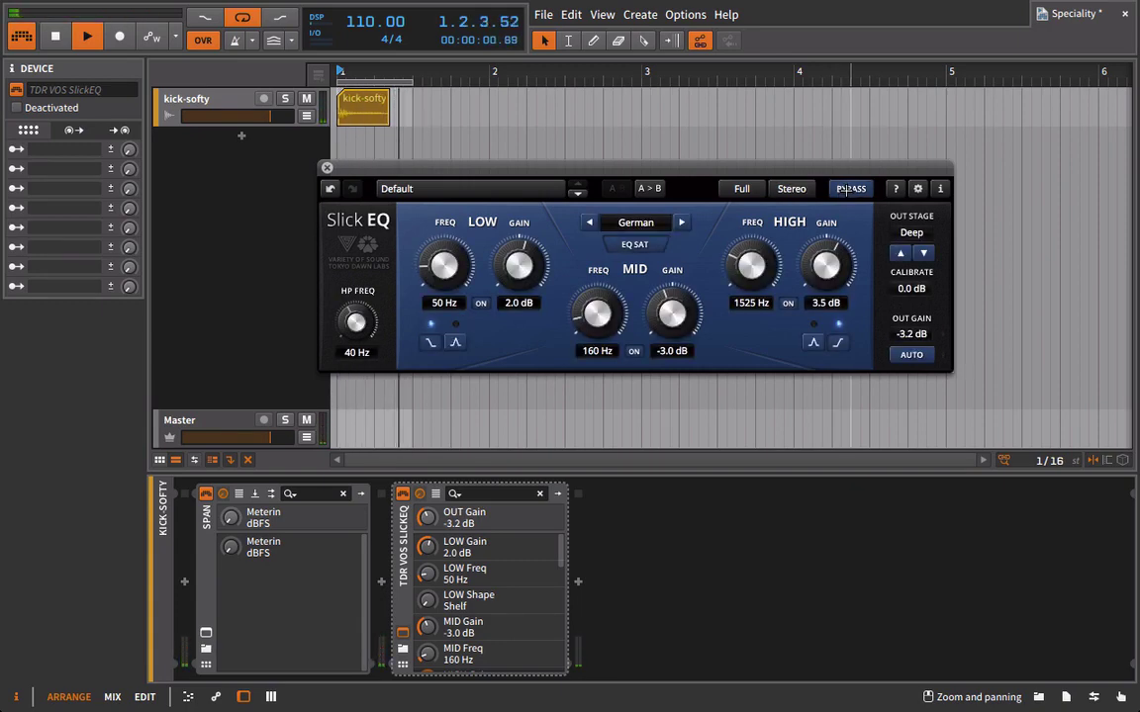
left_click(793, 189)
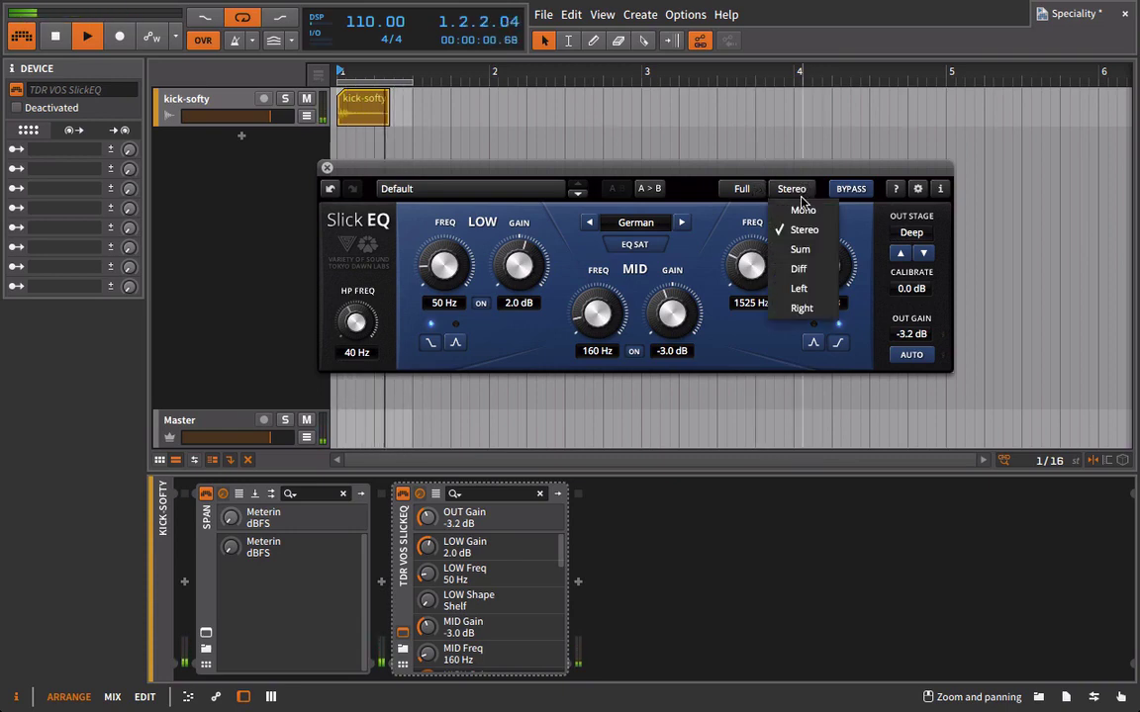
left_click(804, 207)
key("space")
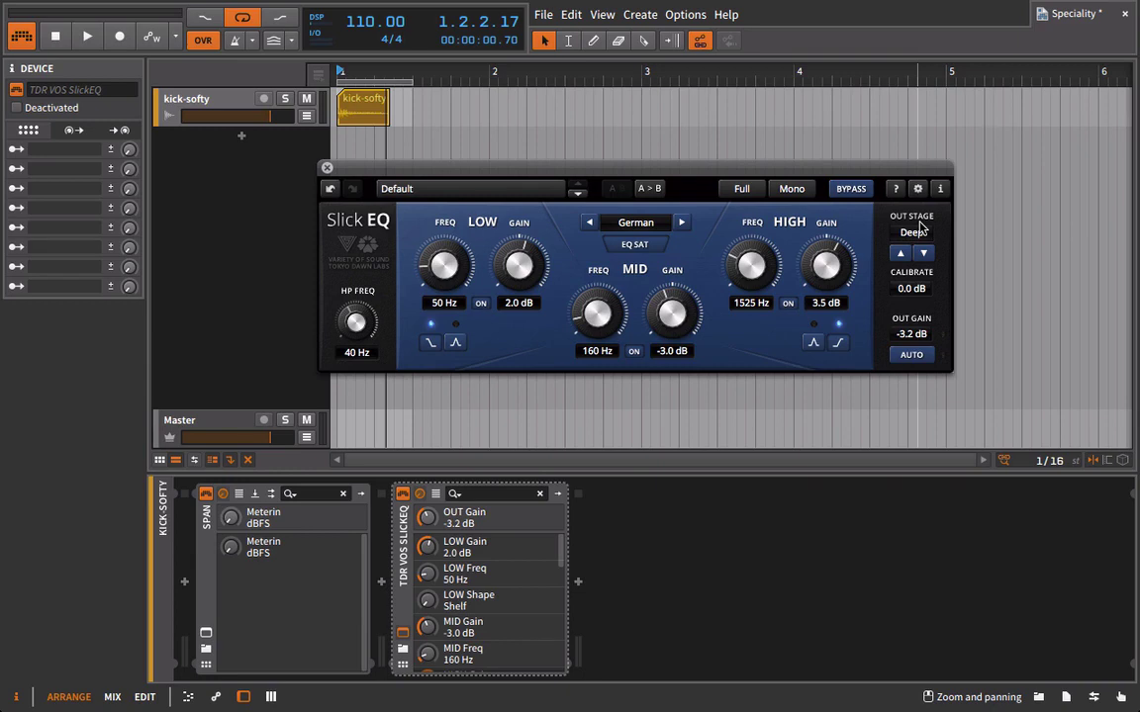
Set calibration to 18 dB, output stage Mellow, output gain -0.3 dB, and select the kick-softy clip.
left_click_drag(911, 288, 906, 181)
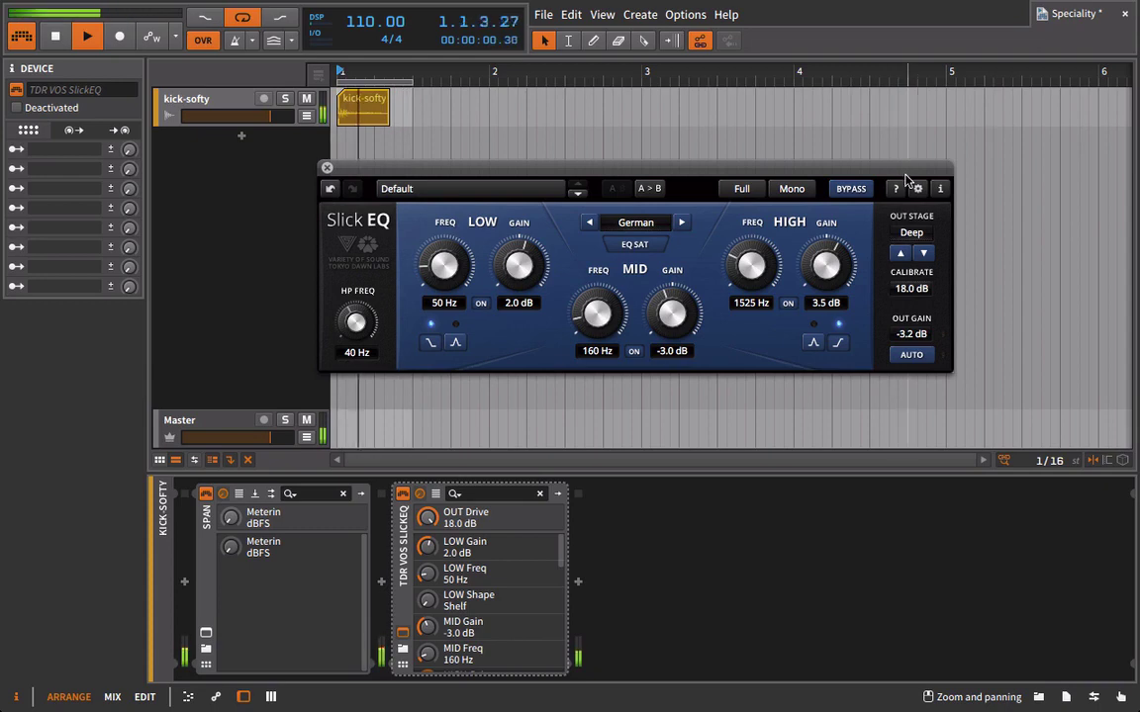
left_click(902, 253)
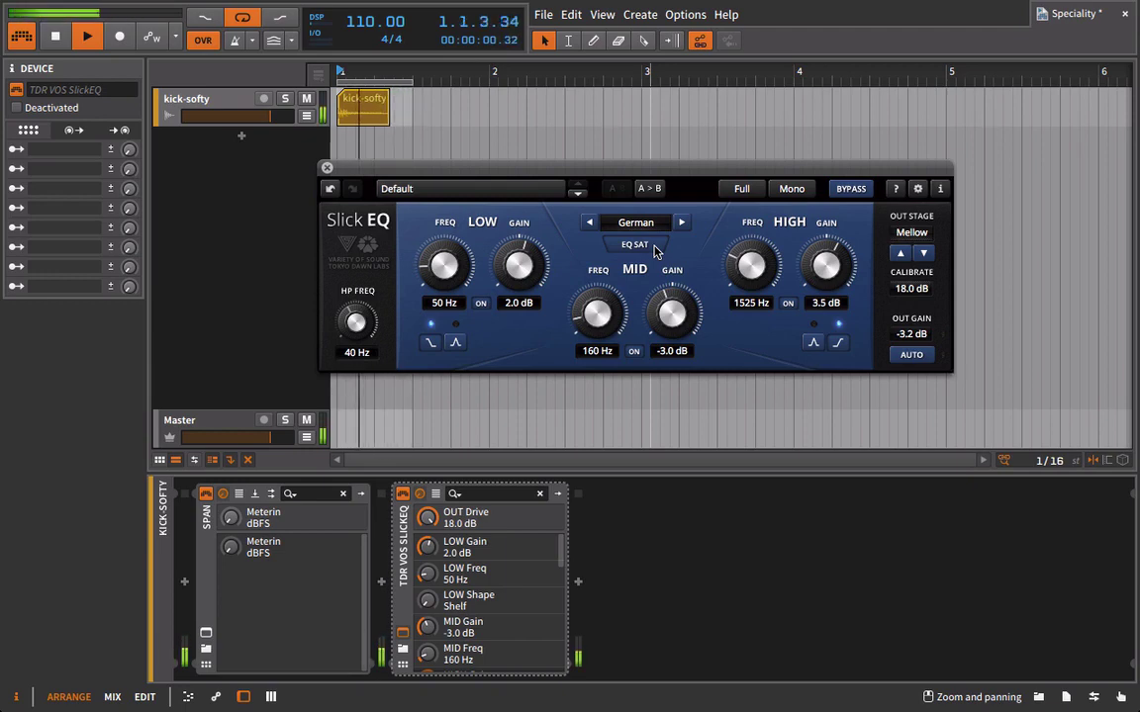
left_click(915, 337)
left_click_drag(915, 336, 903, 309)
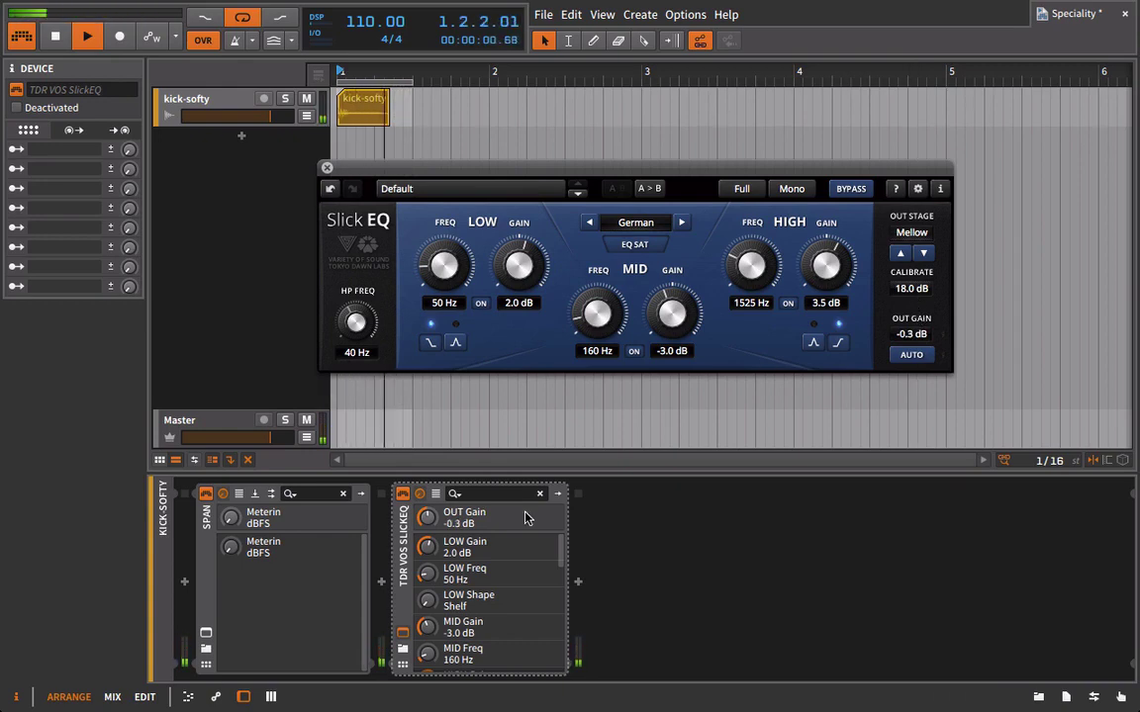
left_click(363, 109)
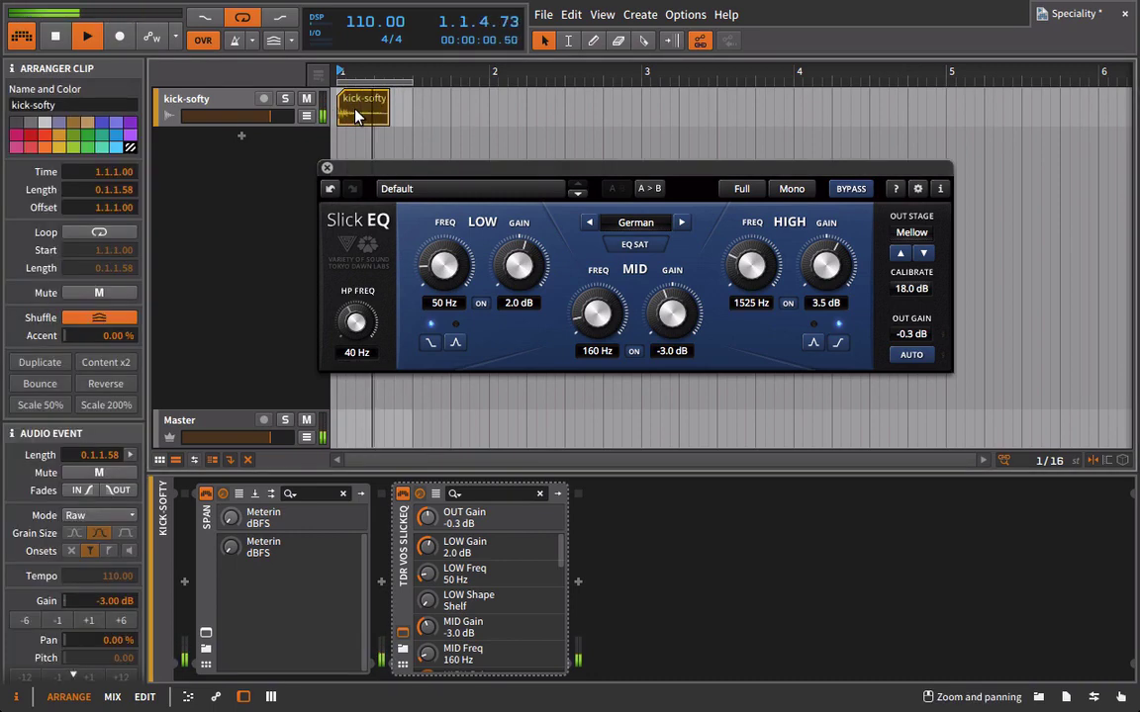
Raise the kick-softy clip gain to -2.00 dB and audition the Silky, Linear, Funky, Deep and Mellow output stages.
left_click(90, 620)
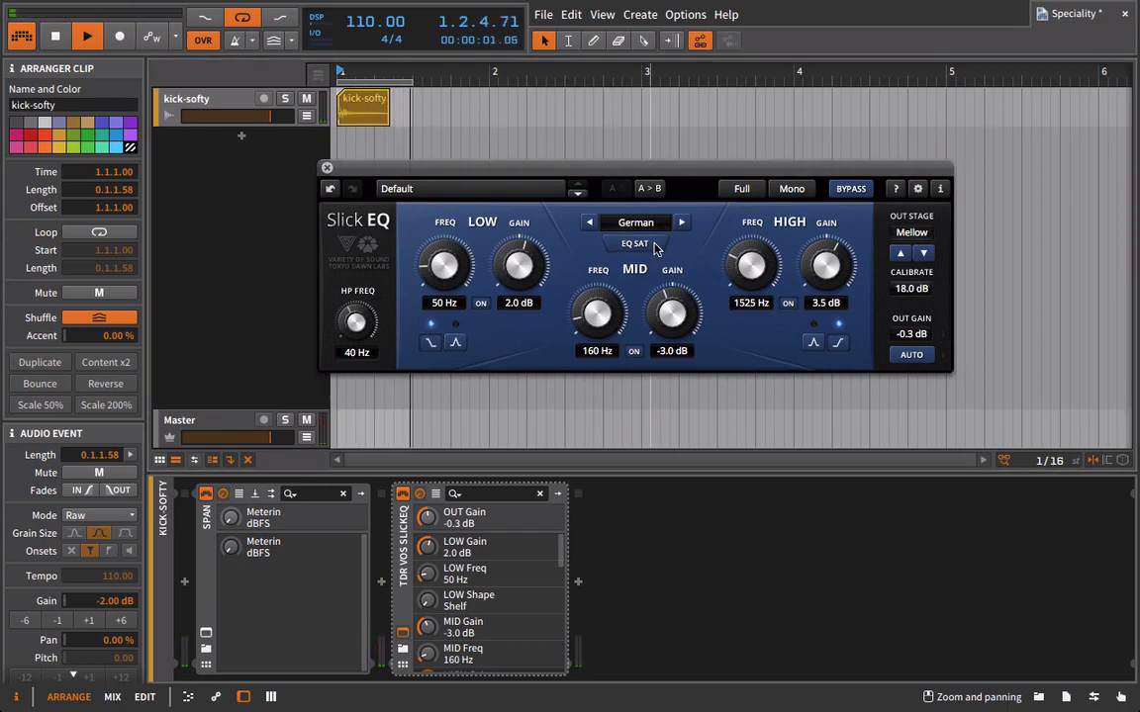
left_click(903, 254)
left_click(904, 253)
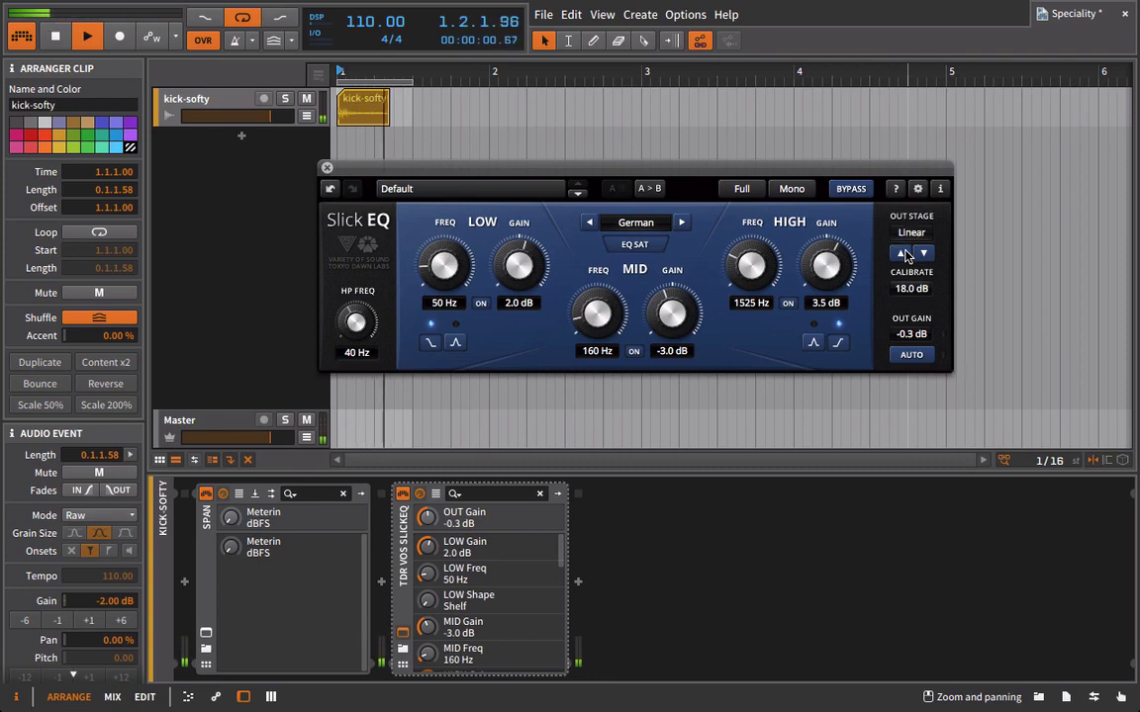
left_click(903, 253)
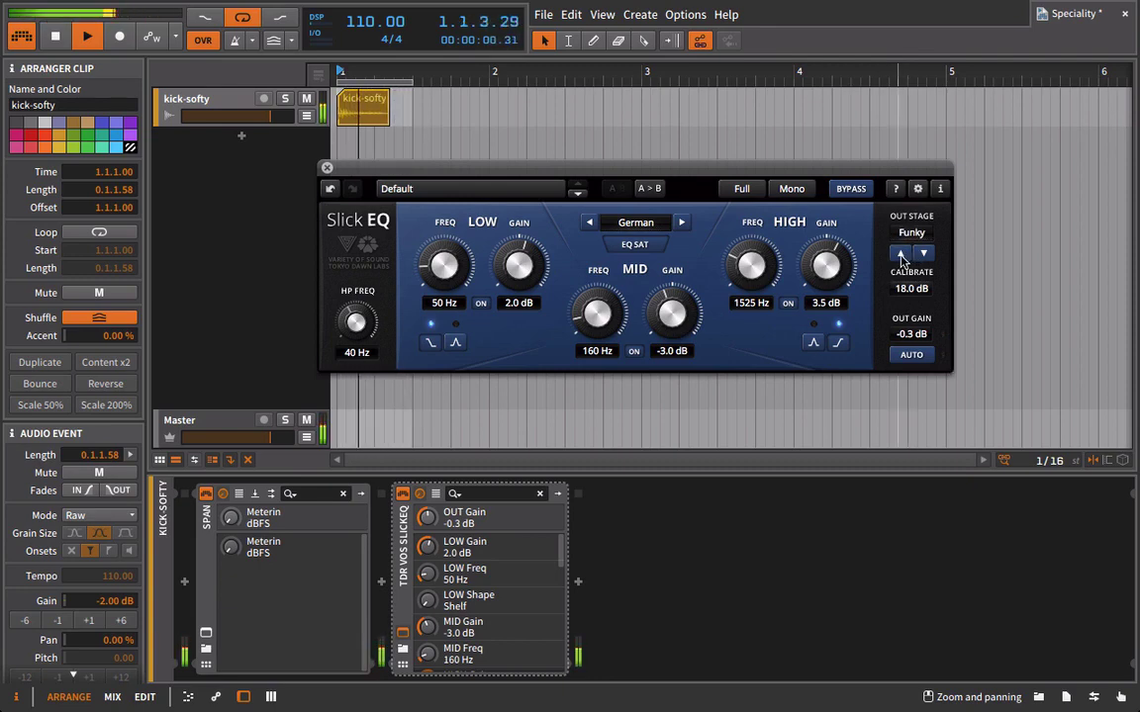
left_click(901, 255)
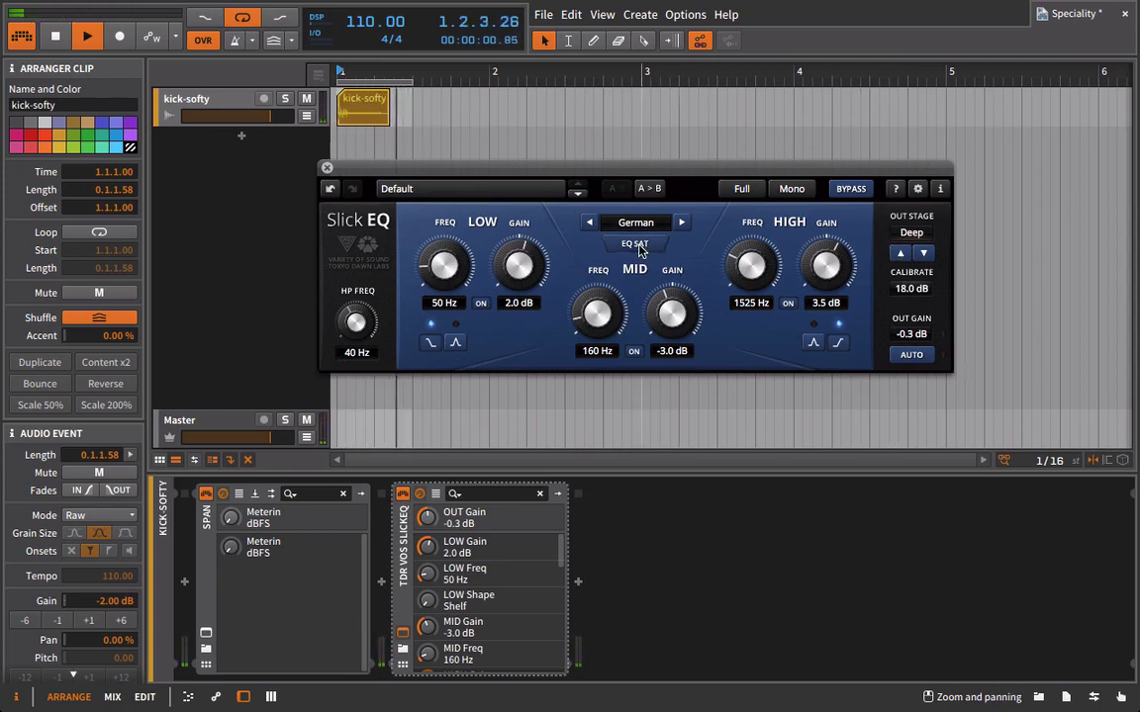
left_click(900, 256)
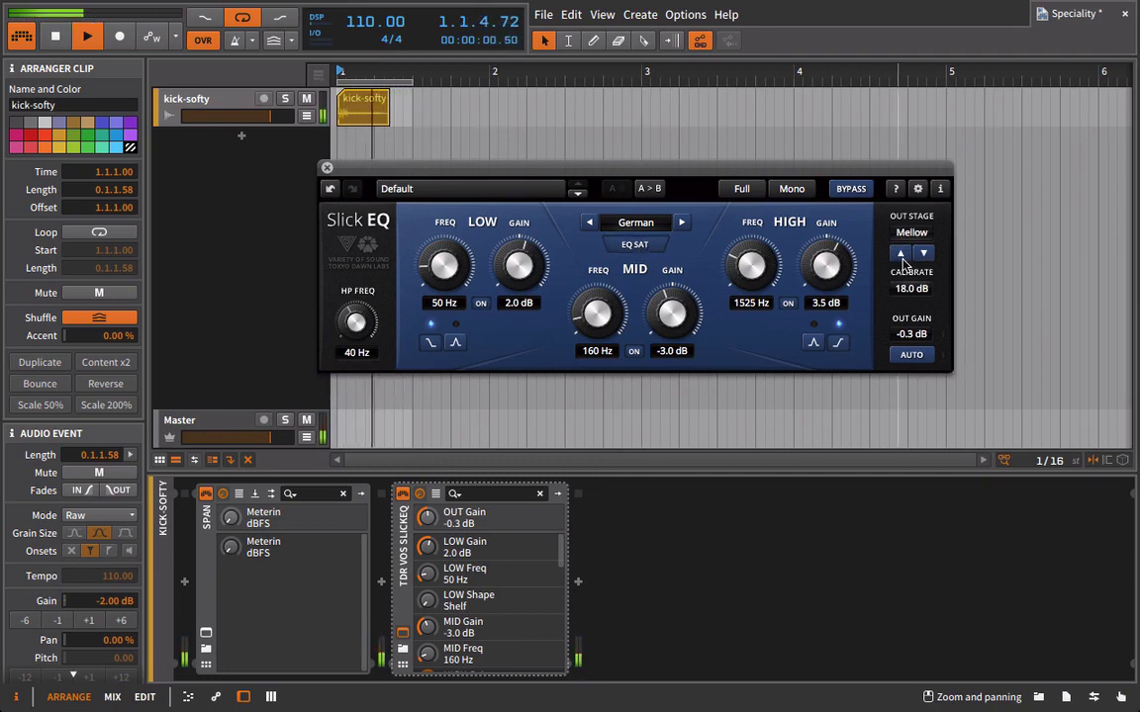
left_click(901, 255)
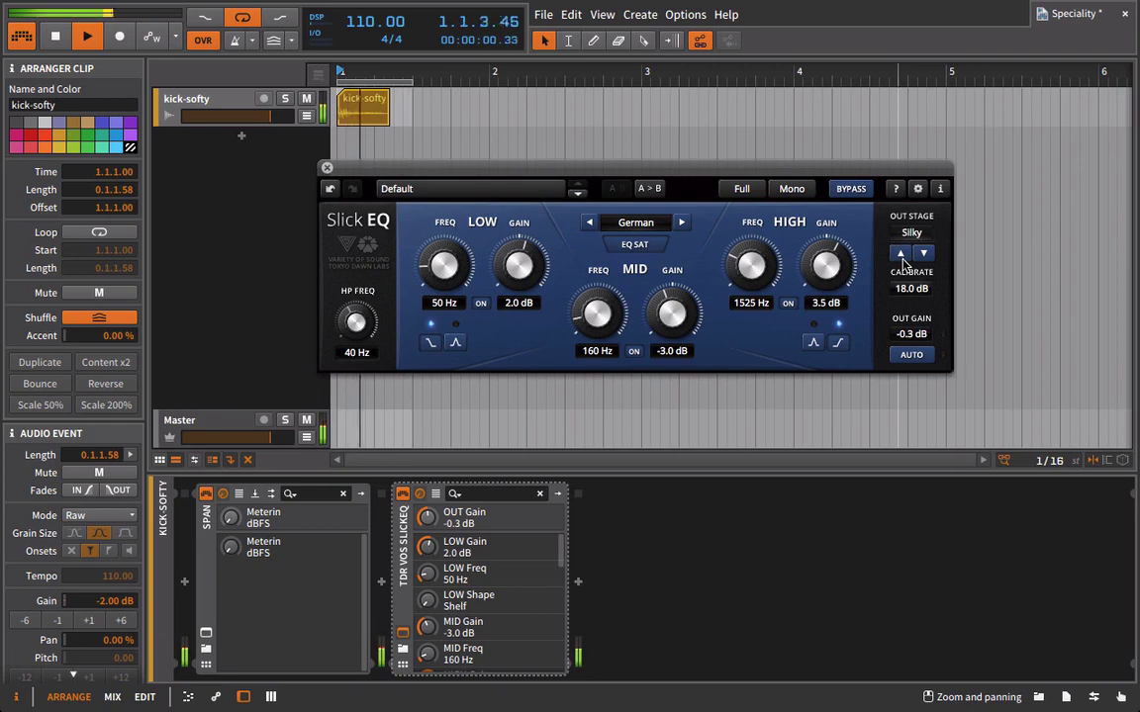
left_click(900, 255)
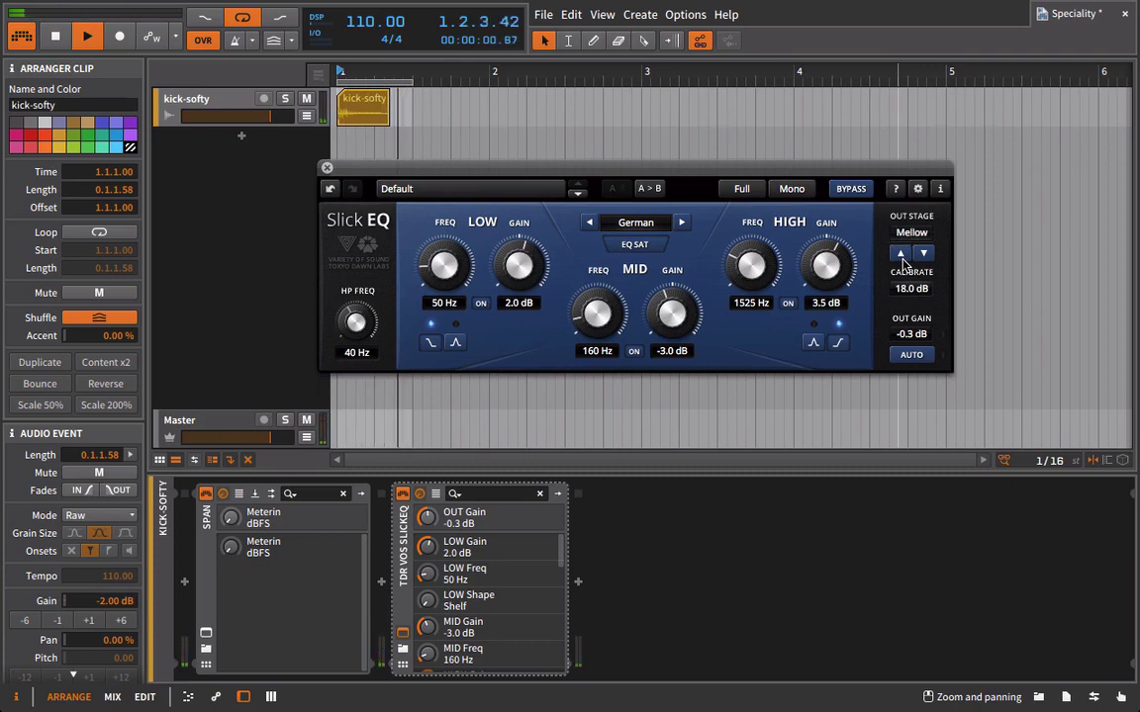
Settle the output stage on Deep after comparing with Funky, and lower calibration to 12.5 dB.
left_click(923, 254)
left_click(923, 254)
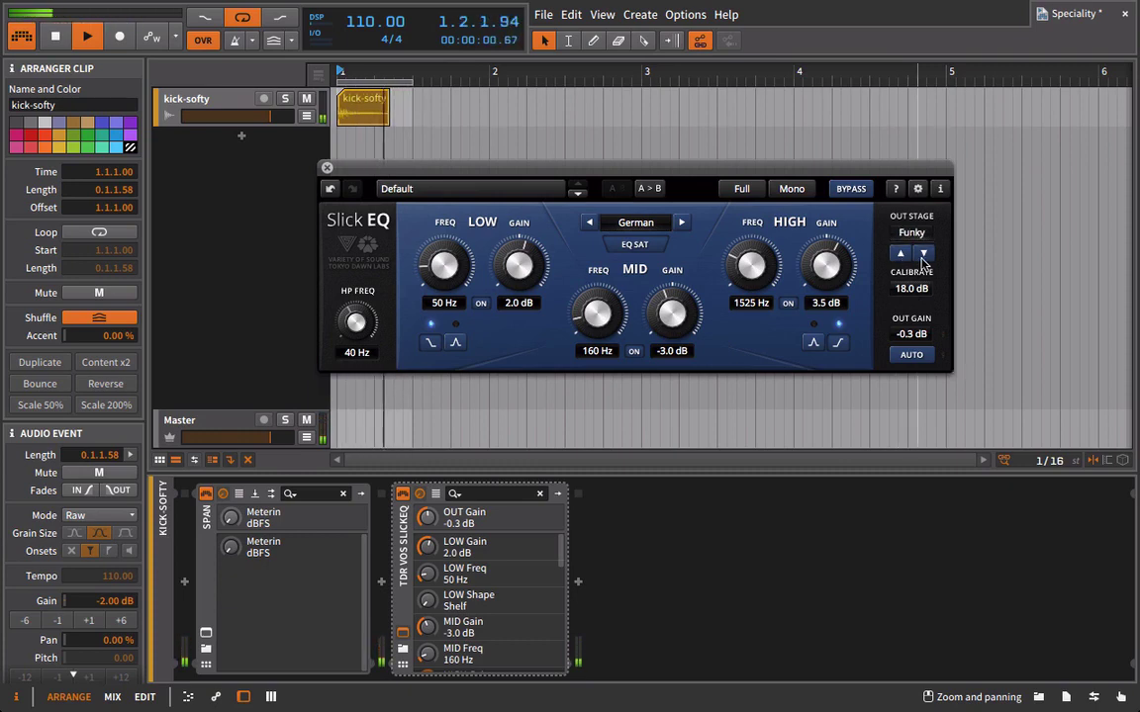
left_click(922, 256)
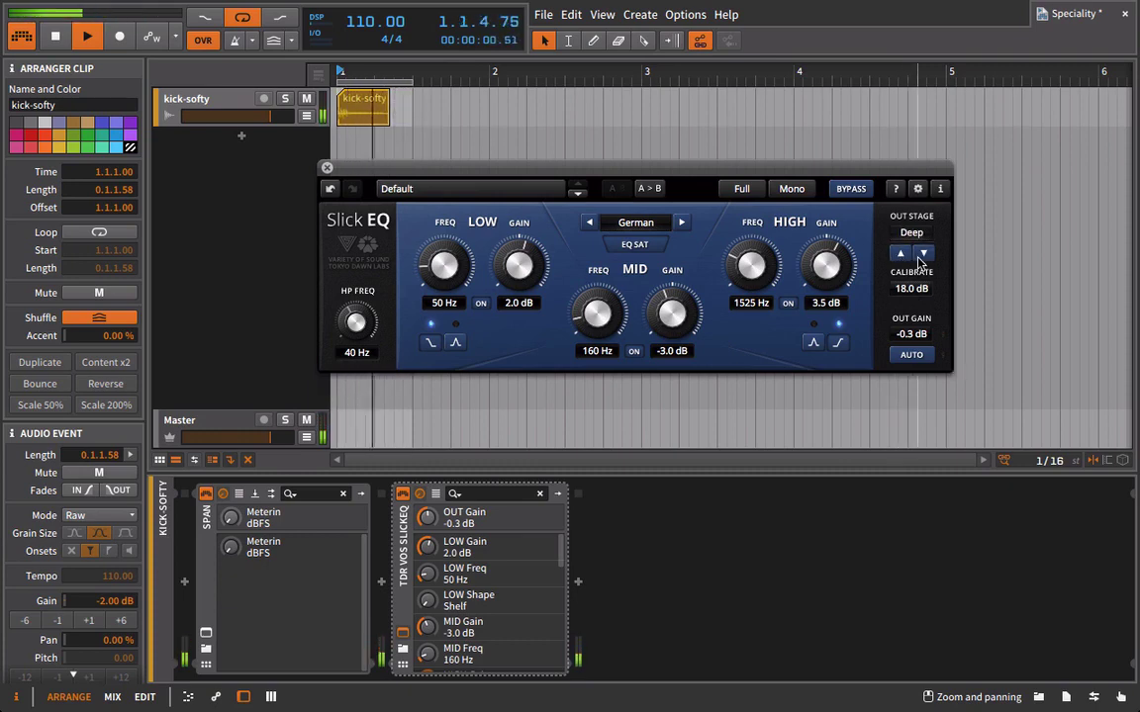
left_click(923, 255)
left_click(923, 255)
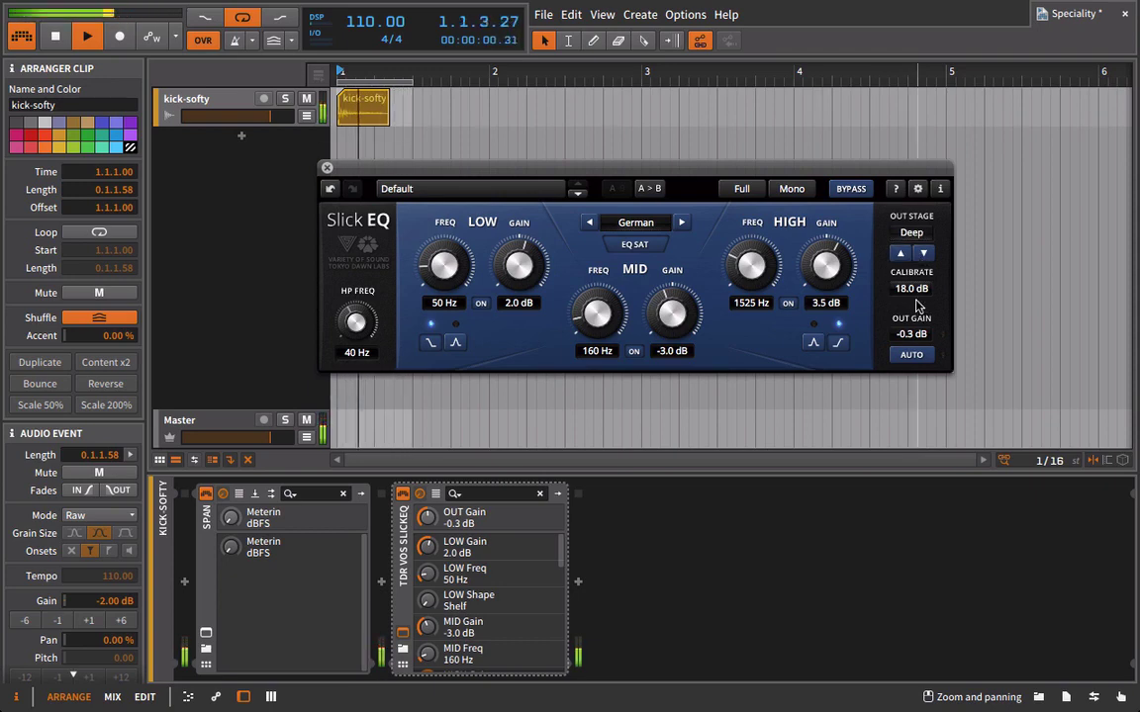
left_click_drag(911, 289, 911, 357)
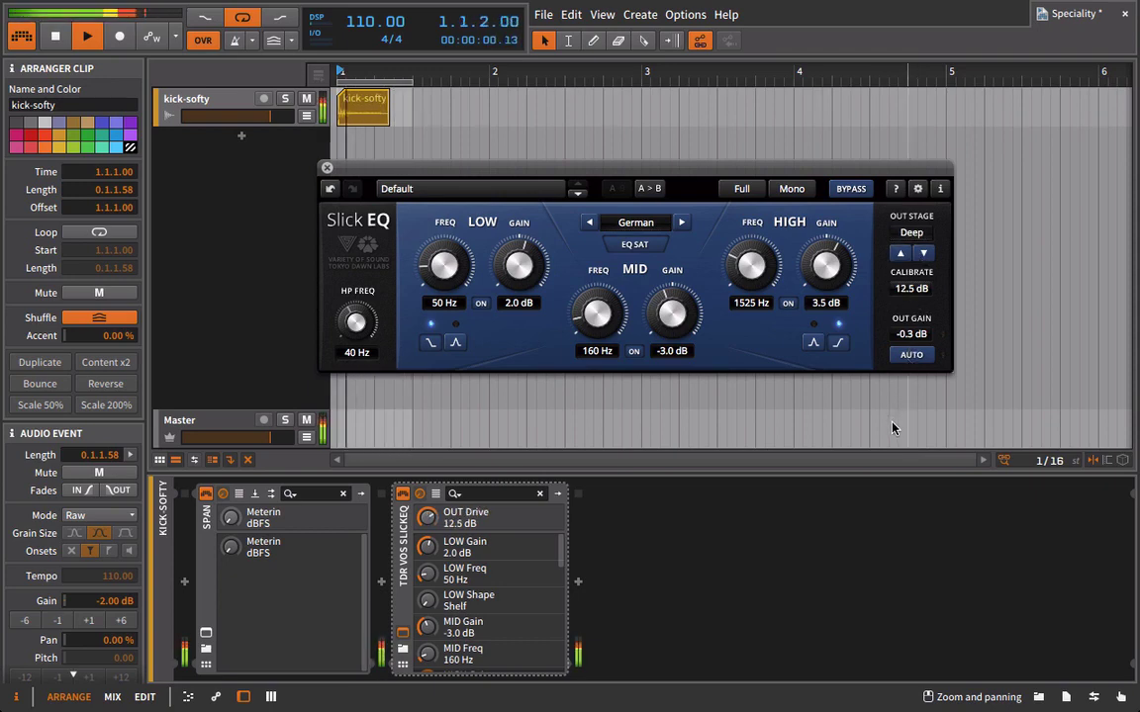
Stop playback, then restart the kick loop to audition the 11.8 dB calibration.
key("space")
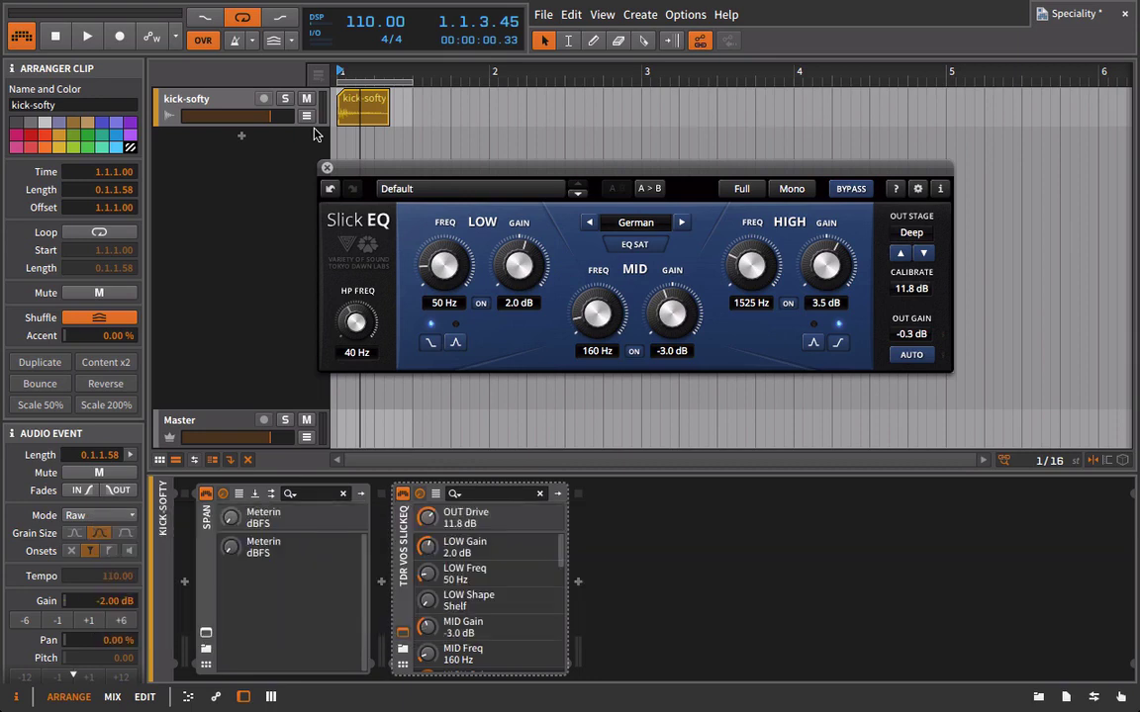
key("space")
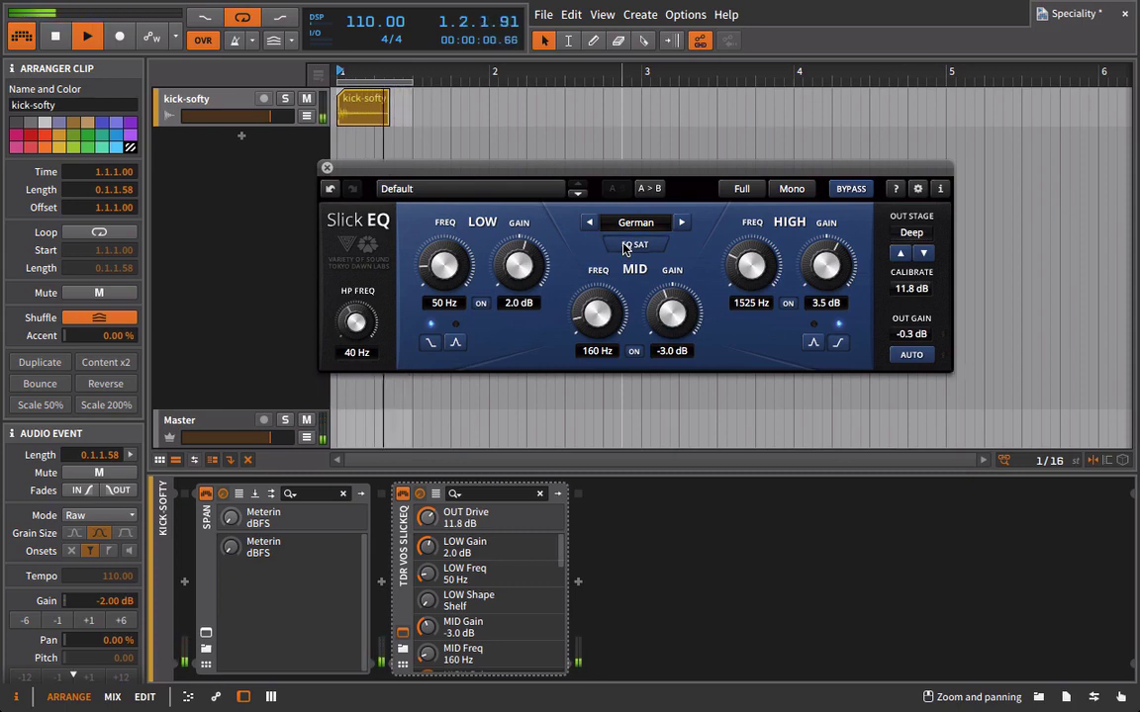
Step the output stage to Linear and turn on EQ saturation.
left_click(922, 255)
left_click(922, 254)
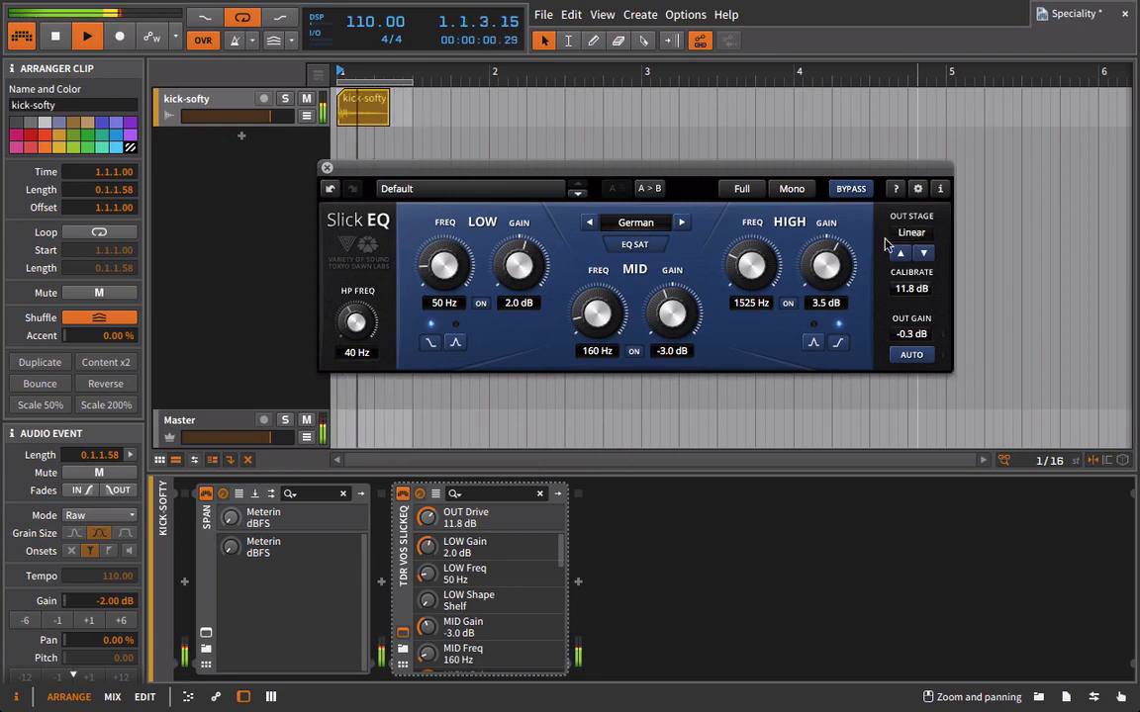
left_click(637, 244)
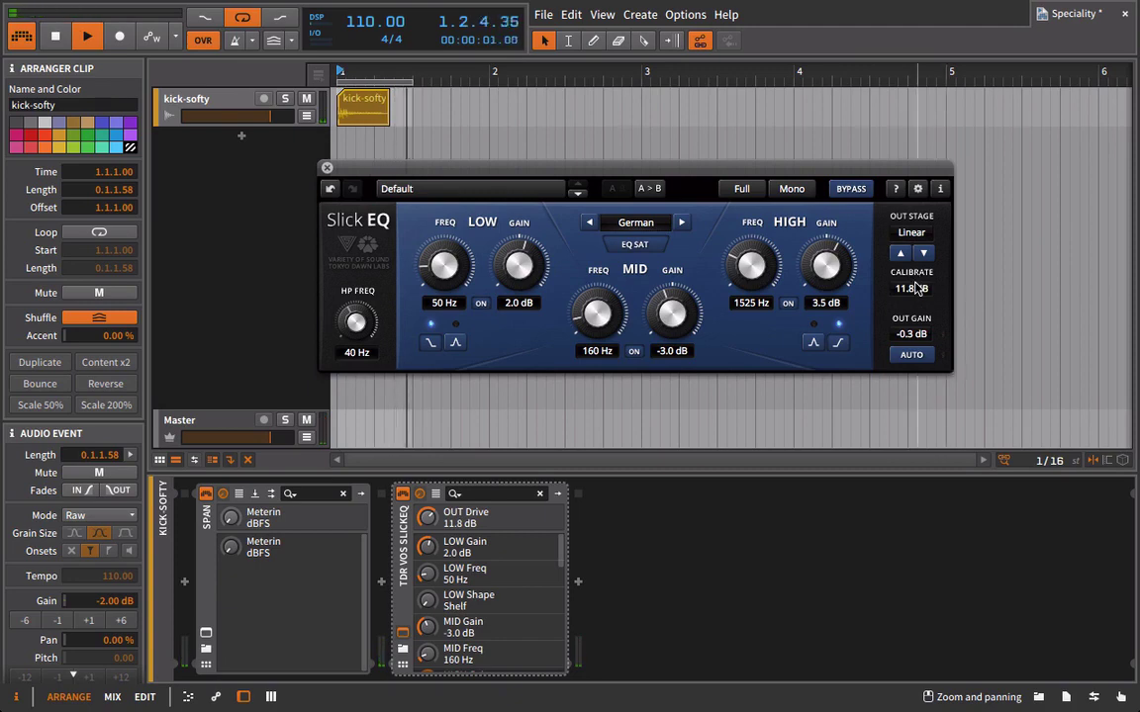
scroll(911, 288, "up", 6)
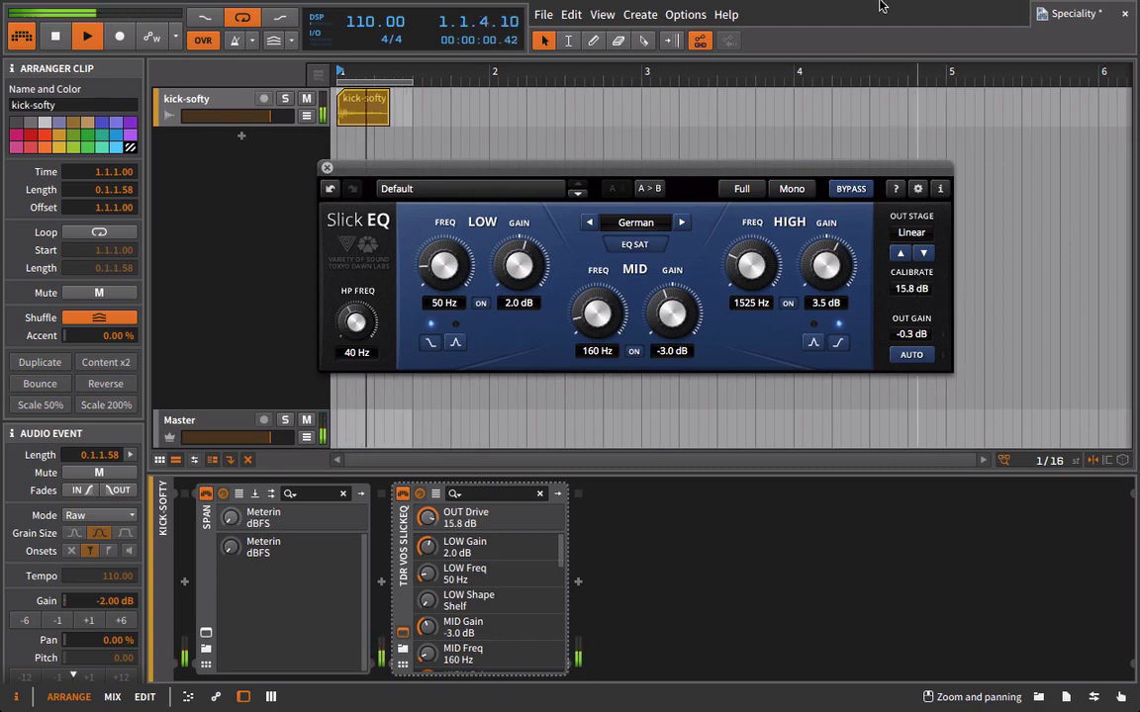
Compare Silky and Linear, settle on Silky, and lower calibration from 18.0 to 10.0 dB.
left_click(922, 253)
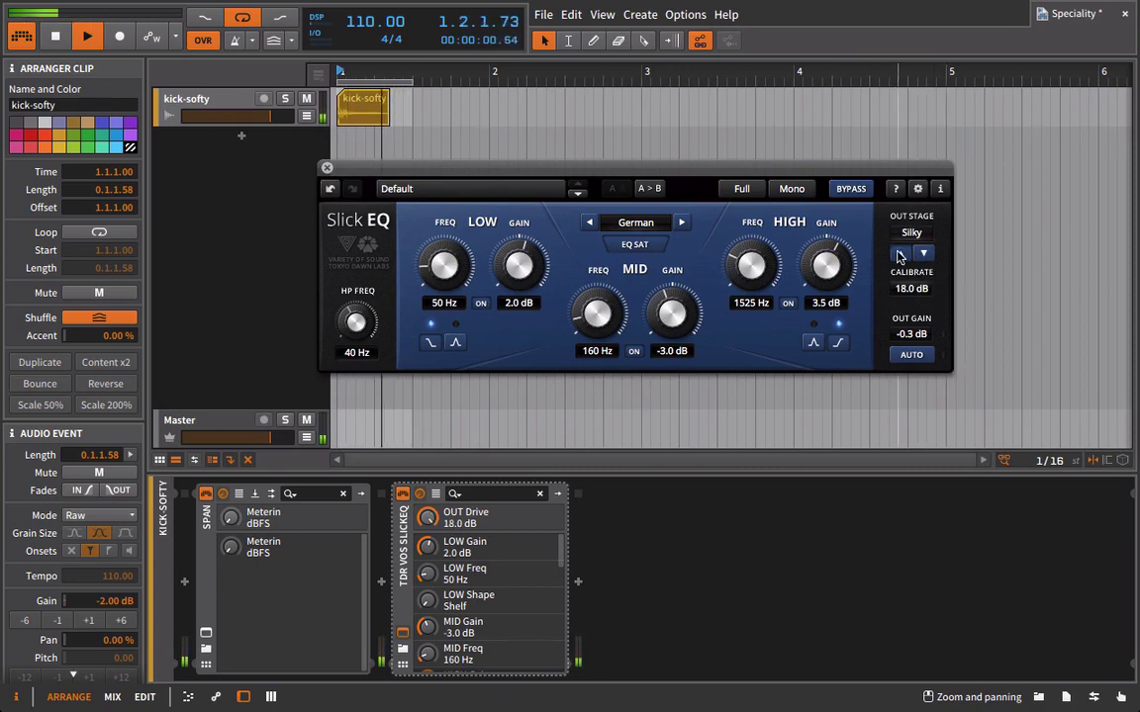
left_click(922, 254)
left_click(923, 254)
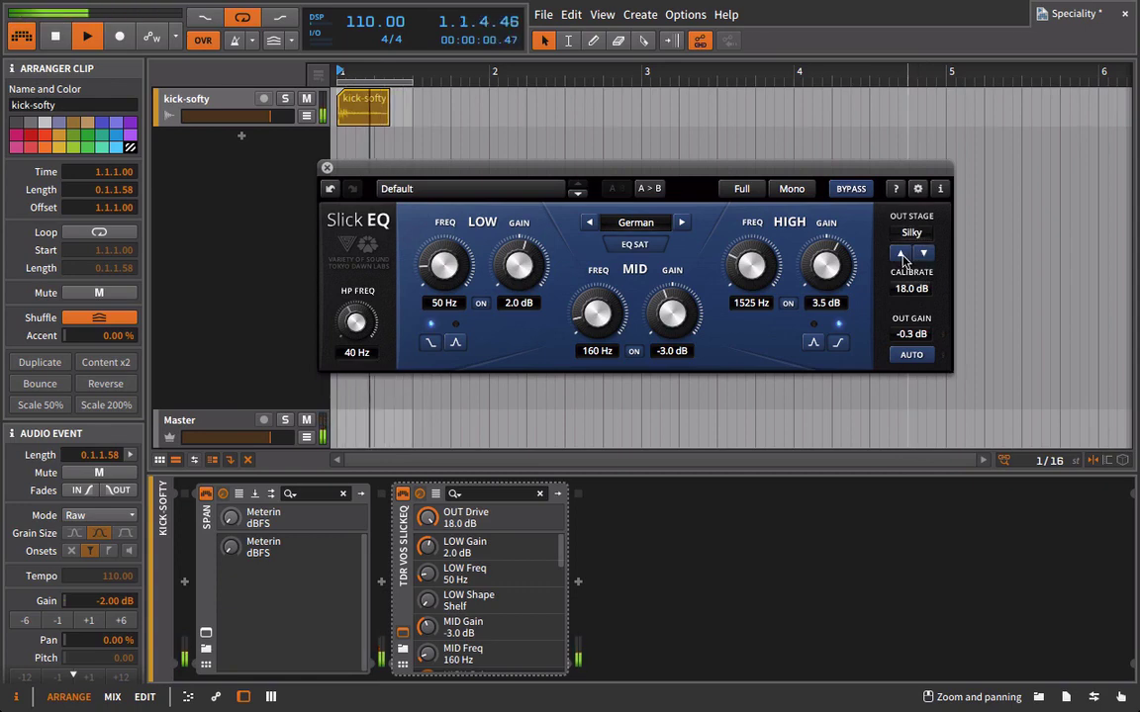
left_click(922, 254)
left_click(924, 255)
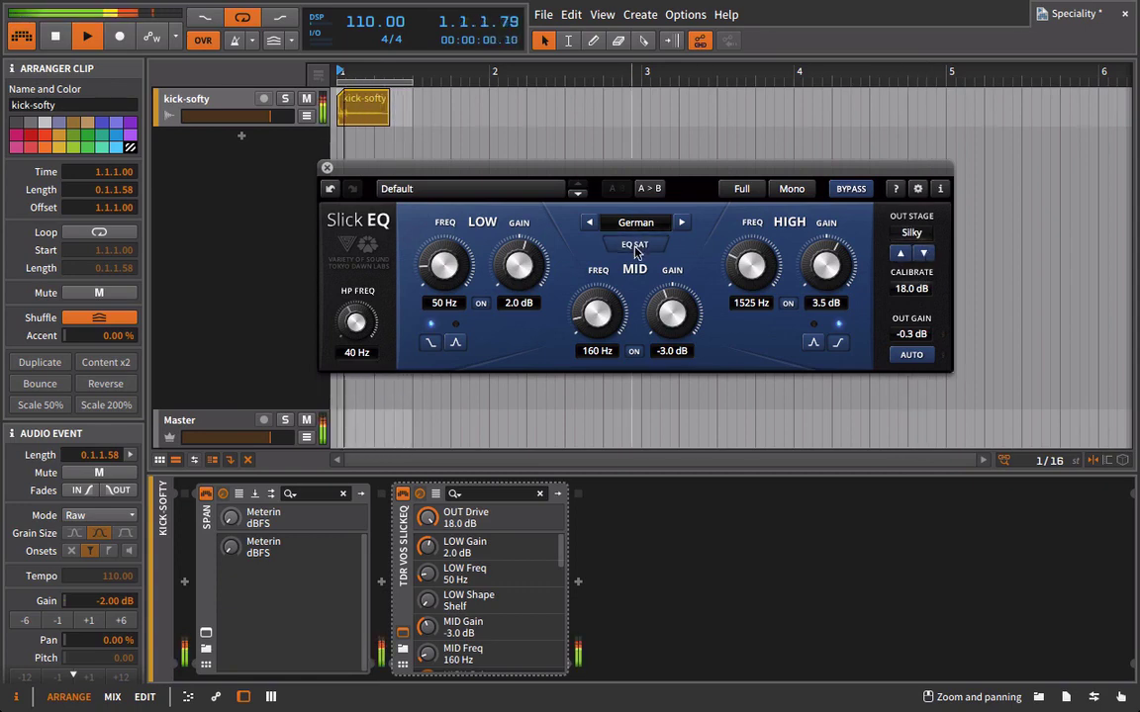
left_click_drag(912, 288, 887, 489)
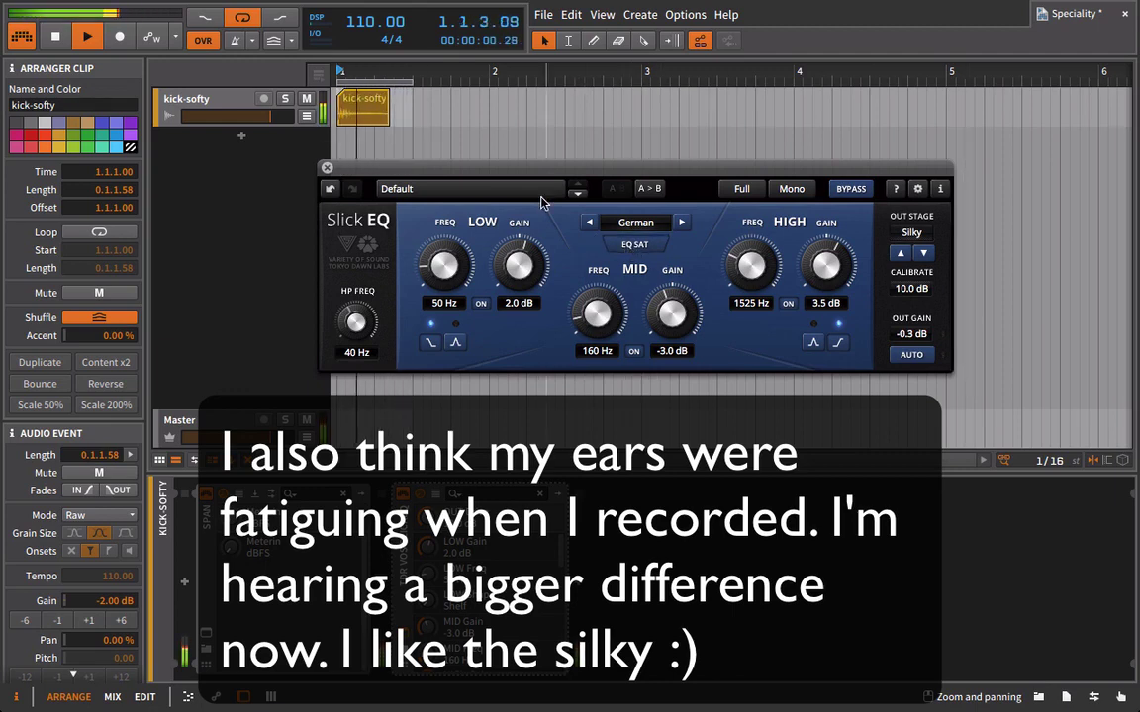
Close the Slick EQ plugin window, start the kick-softy loop playing, and re-enable the SlickEQ device.
left_click(326, 167)
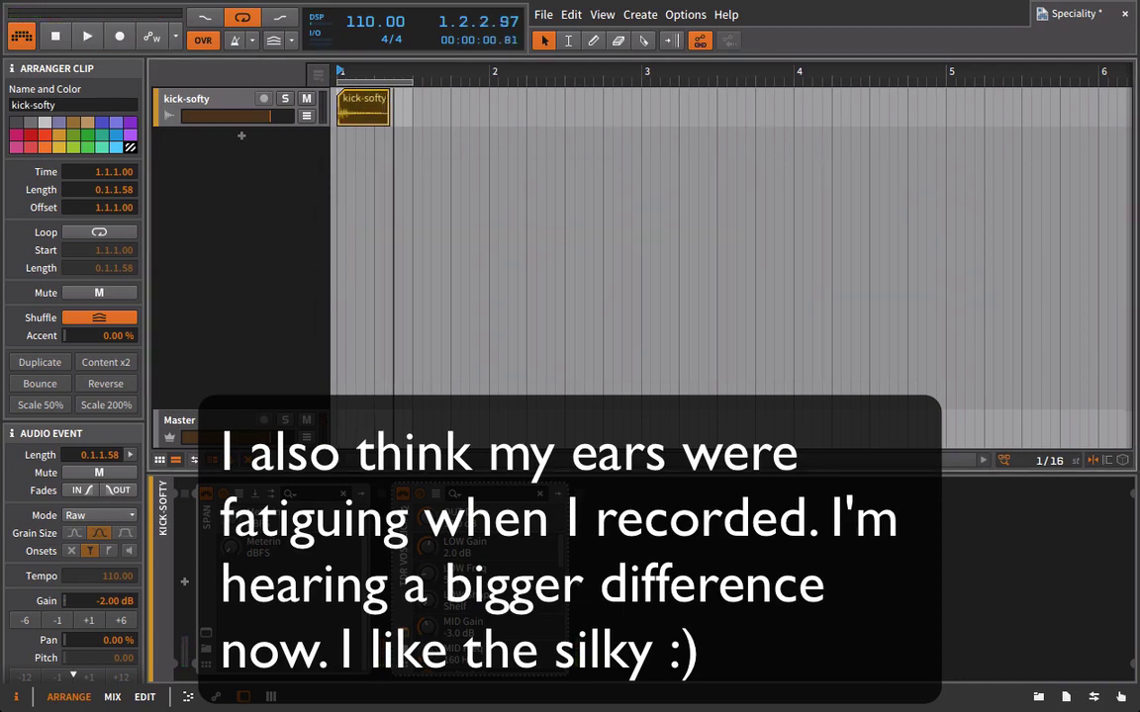
key("space")
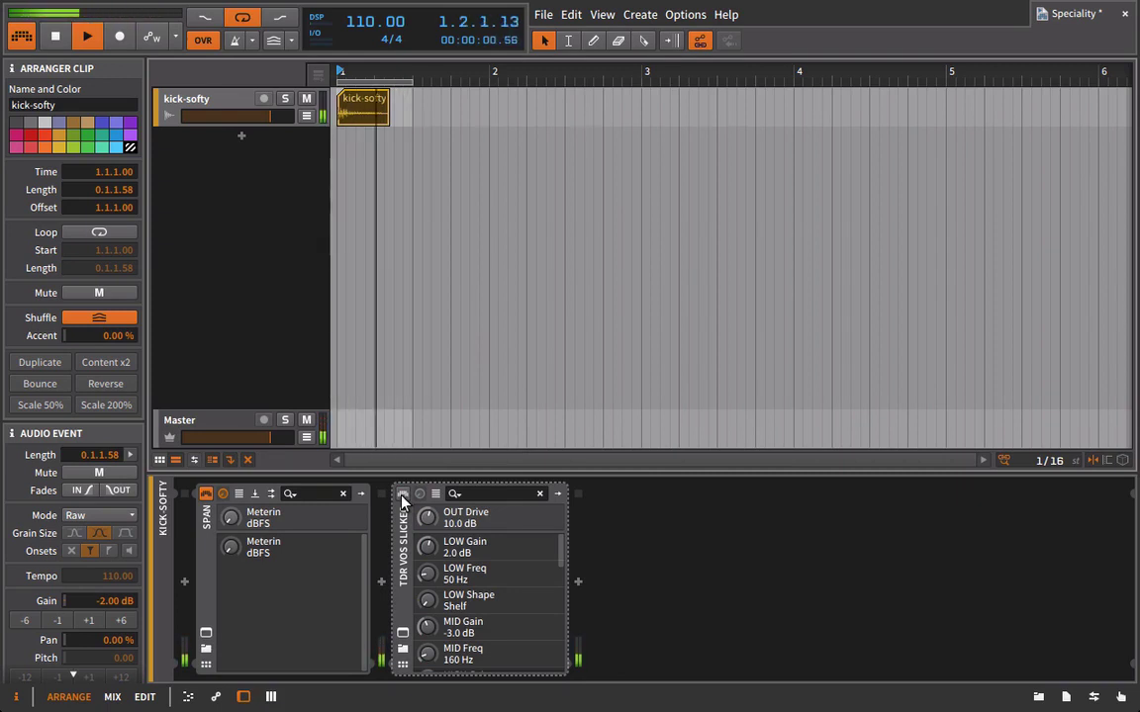
left_click(402, 498)
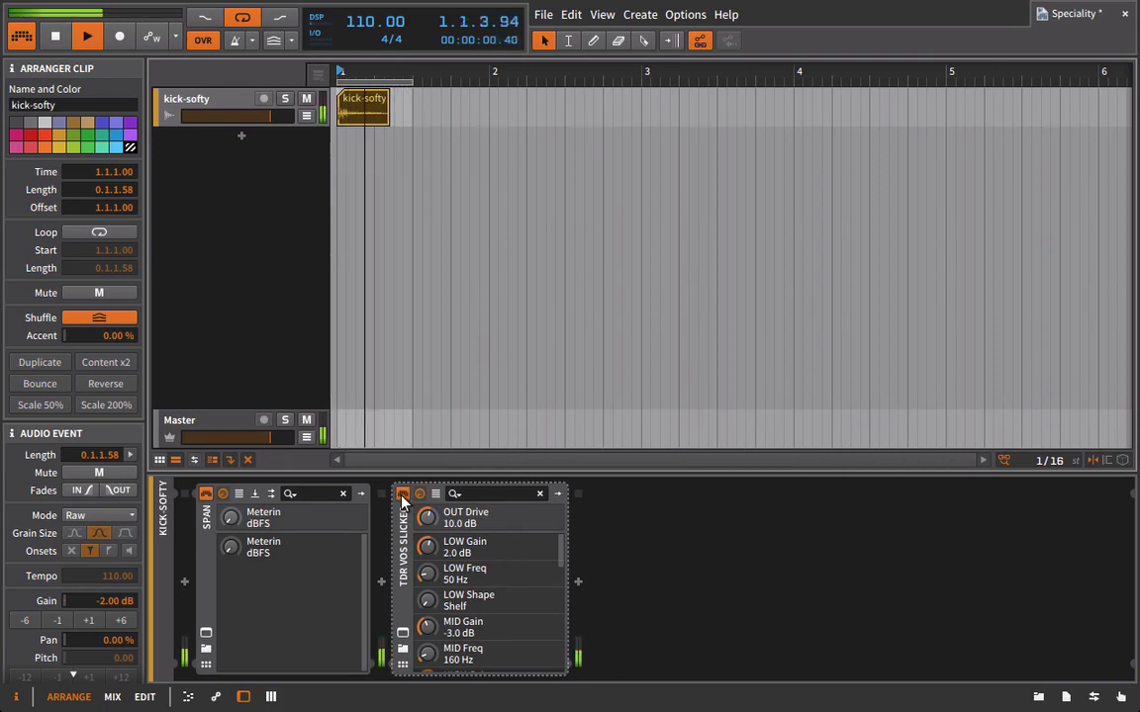